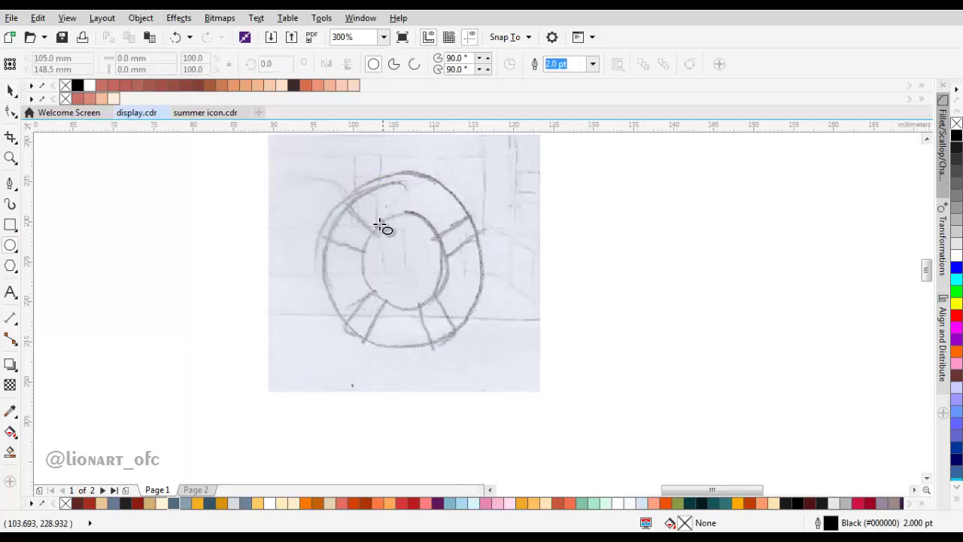
- Draw a circle about 21.7 mm across over the sketched float ring and add a concentric duplicate scaled to 48%
drag(322, 175, 431, 348)
key(space)
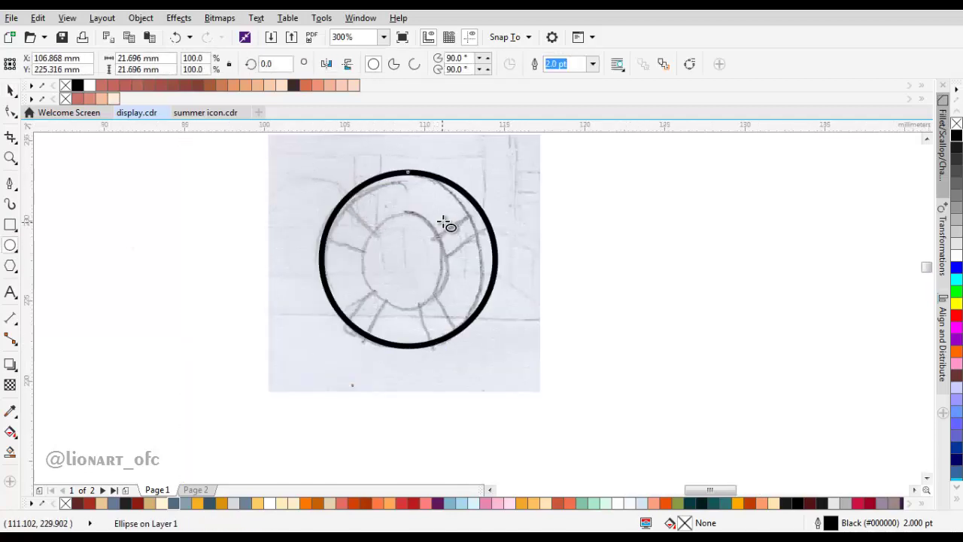
scroll(442, 181, up, 2)
drag(546, 158, 462, 240)
right_click(462, 240)
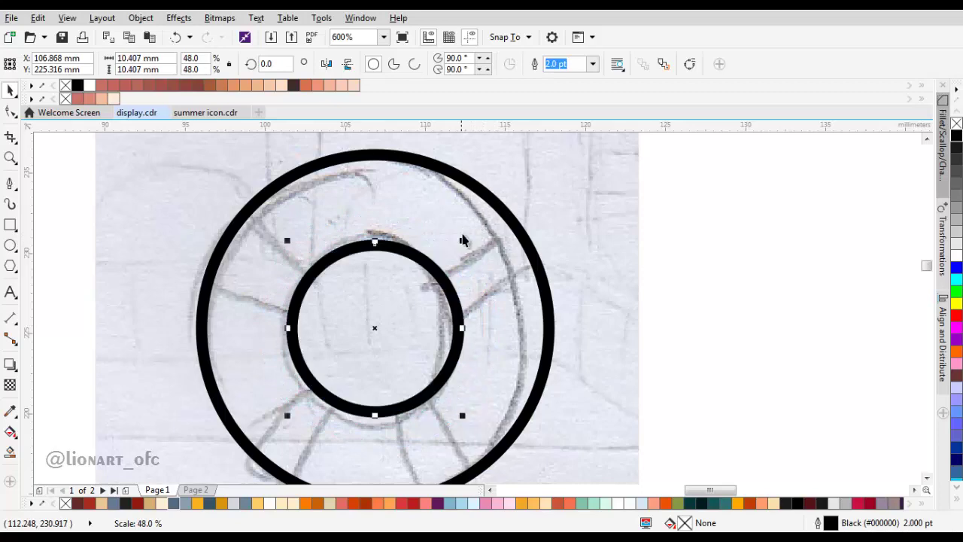
- Trim the outer circle with the inner one to form a ring, and delete the leftover inner circle
scroll(407, 248, down, 2)
scroll(417, 250, up, 2)
shift+click(440, 257)
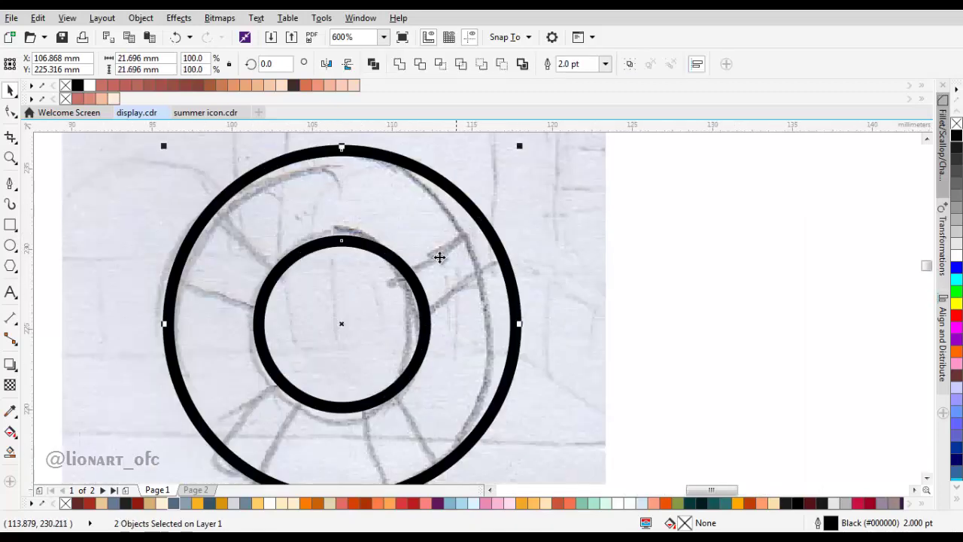
click(420, 65)
scroll(365, 307, down, 2)
drag(366, 307, 604, 309)
scroll(351, 325, up, 1)
key(ctrl+z)
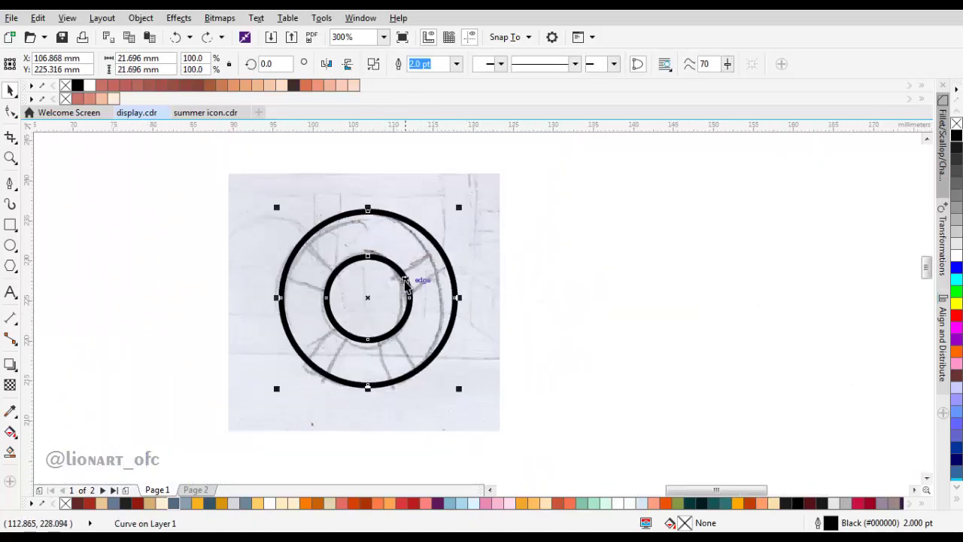
drag(379, 285, 688, 288)
drag(454, 297, 542, 283)
key(Delete)
drag(498, 243, 497, 258)
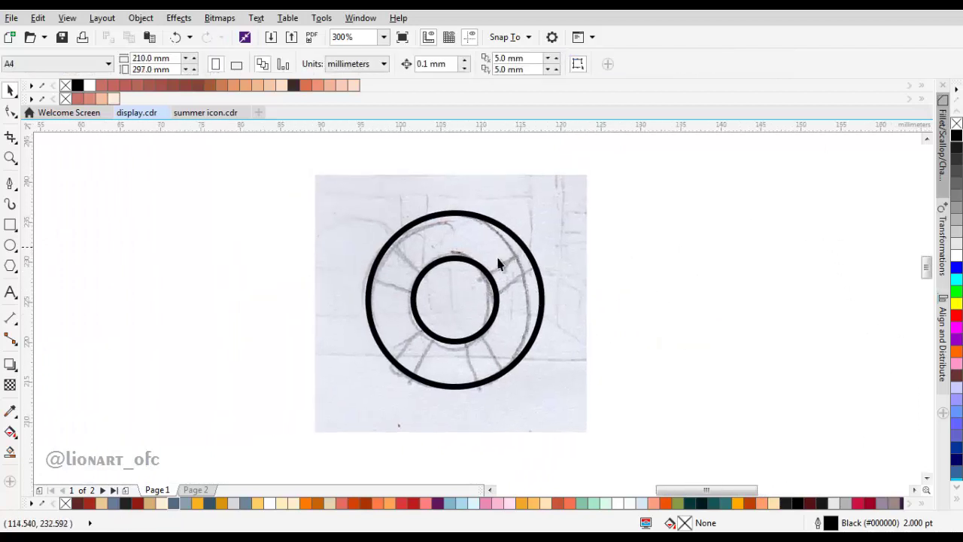
- Draw a rectangle about 6.3 by 10.1 mm across the ring's upper part and centre it horizontally on the ring
click(10, 224)
scroll(430, 218, up, 2)
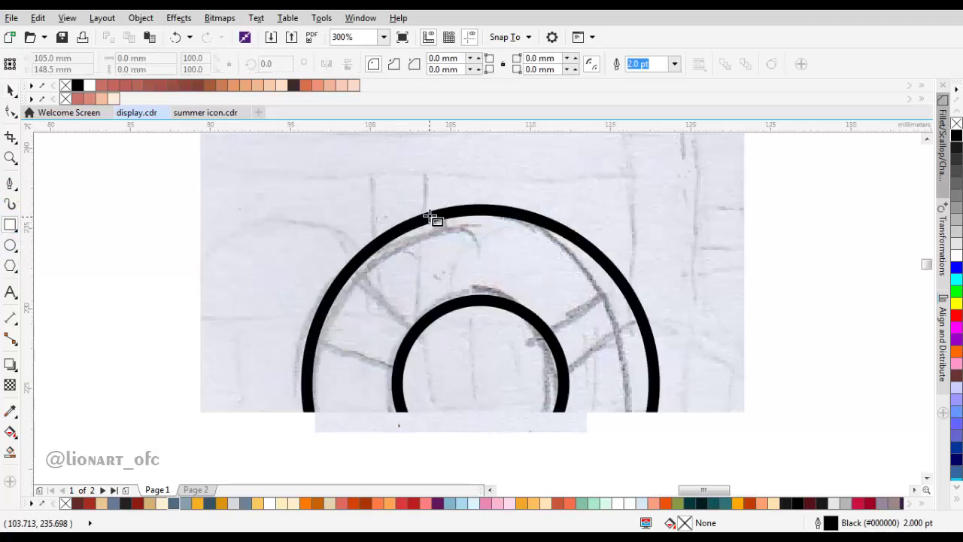
drag(432, 190, 530, 340)
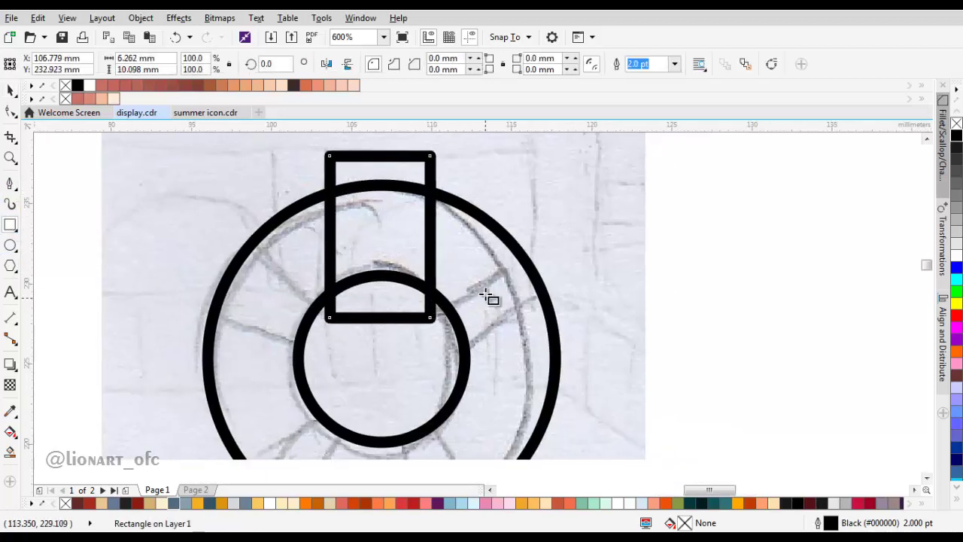
shift+click(466, 257)
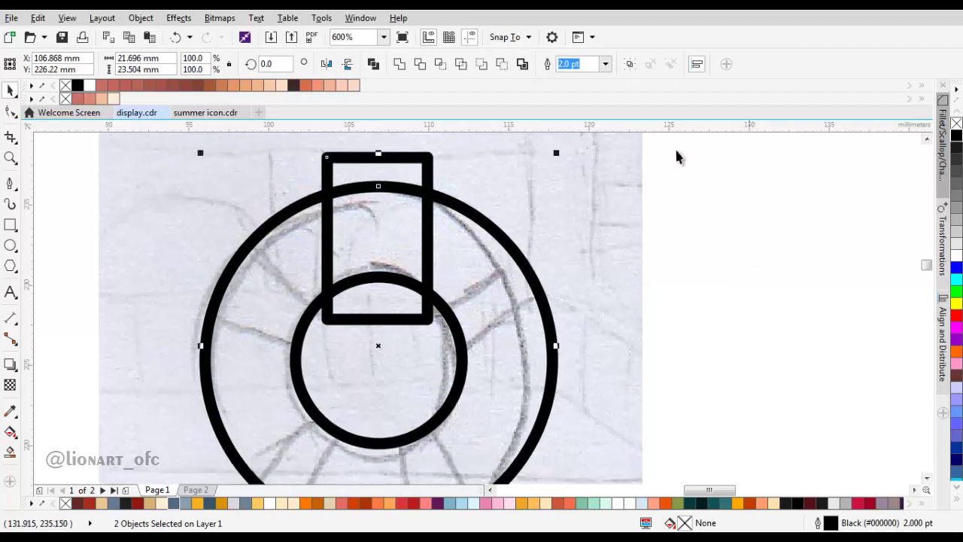
click(943, 331)
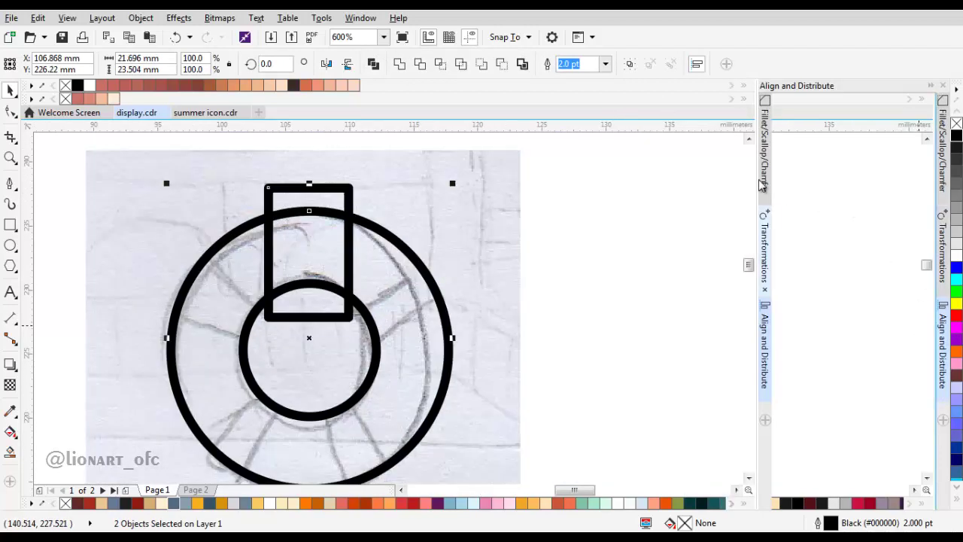
click(454, 244)
- Narrow the rectangle about its centre to about 4.8 mm wide and convert it to curves
click(444, 293)
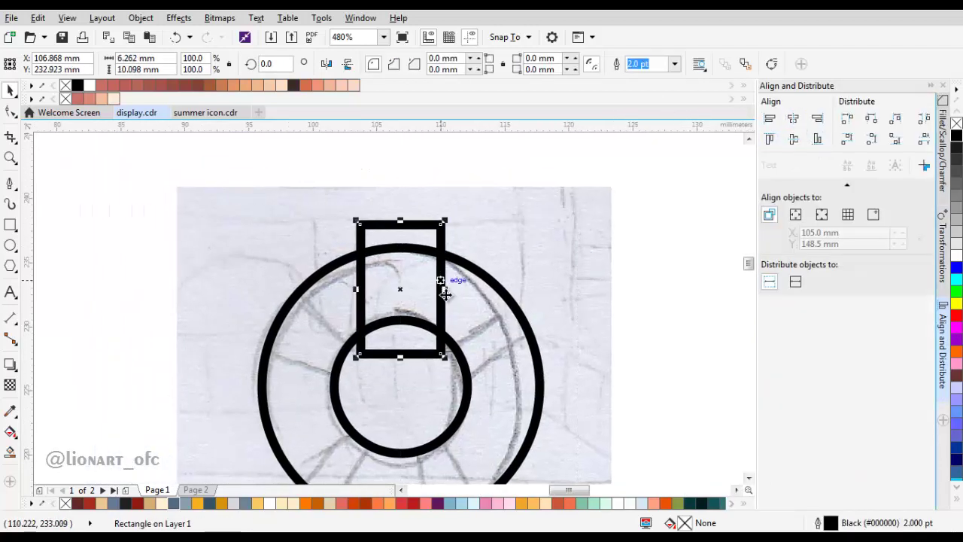
drag(445, 289, 433, 301)
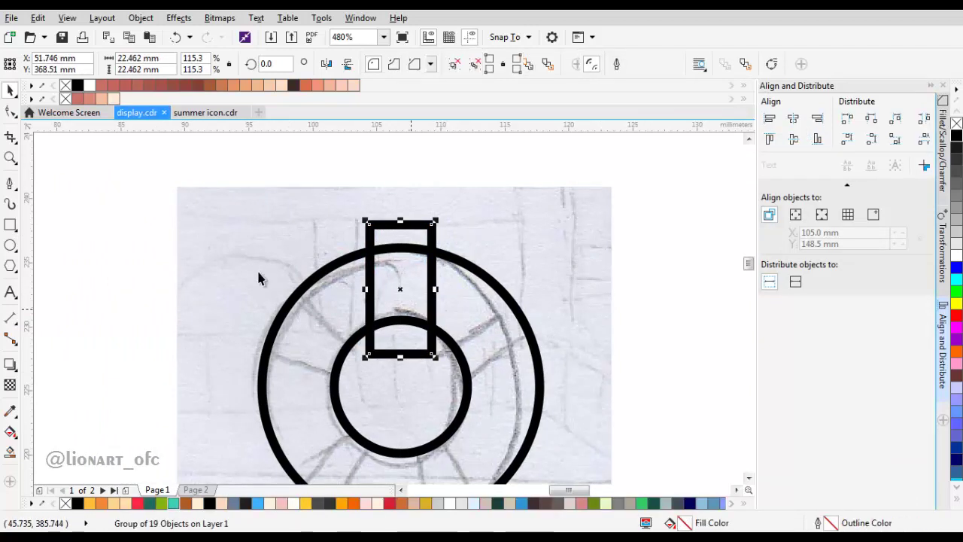
drag(416, 291, 411, 263)
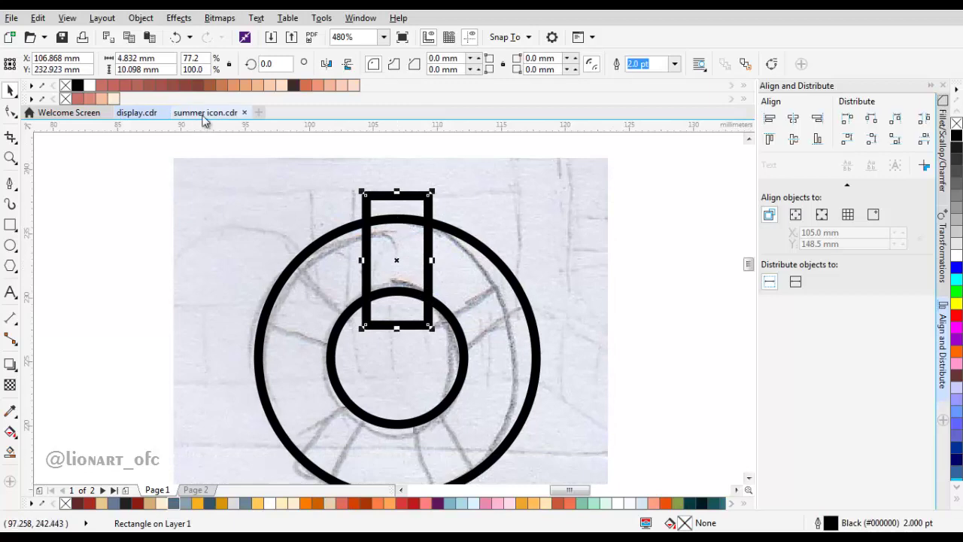
click(140, 18)
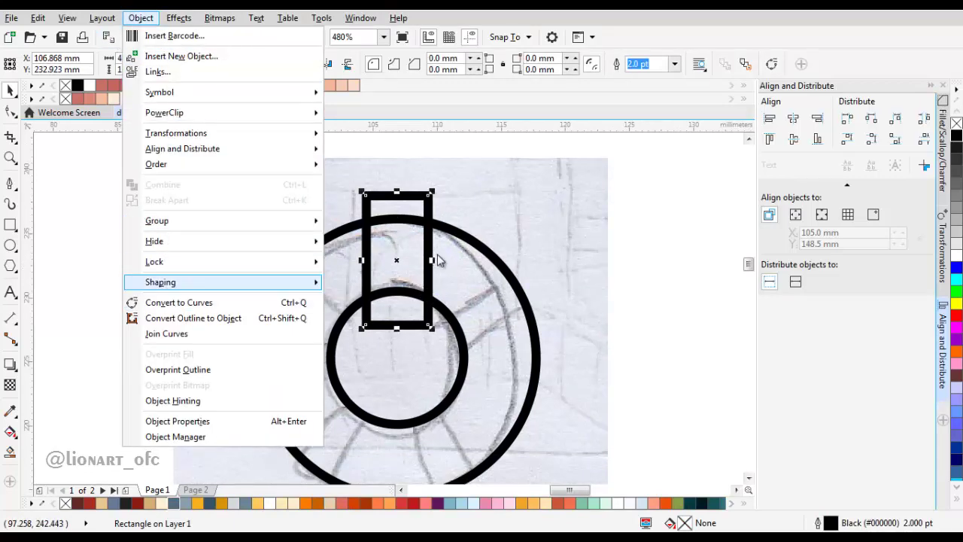
click(173, 302)
- Taper the rectangle by moving its two lower nodes inward to a narrower guide copy, and delete the guide copy
scroll(434, 294, up, 3)
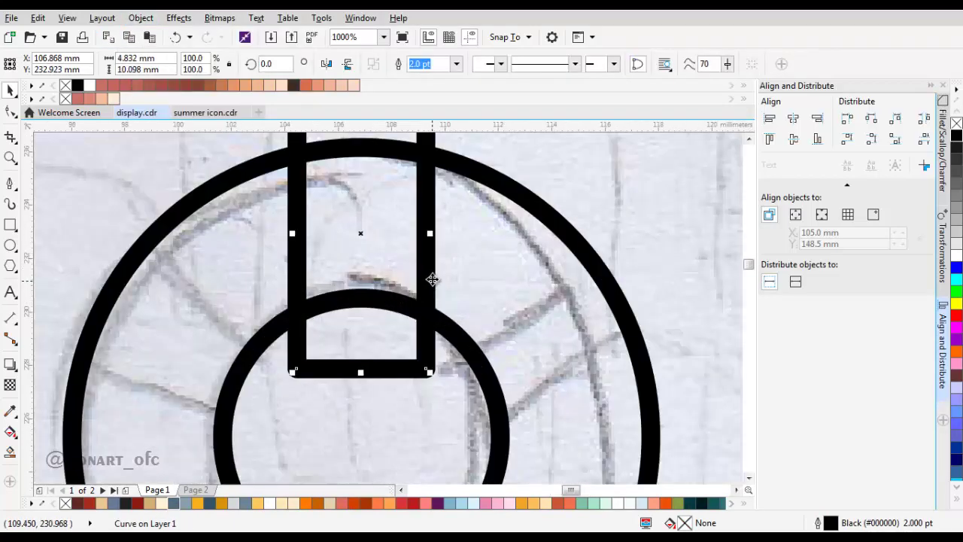
drag(430, 232, 415, 252)
key(F10)
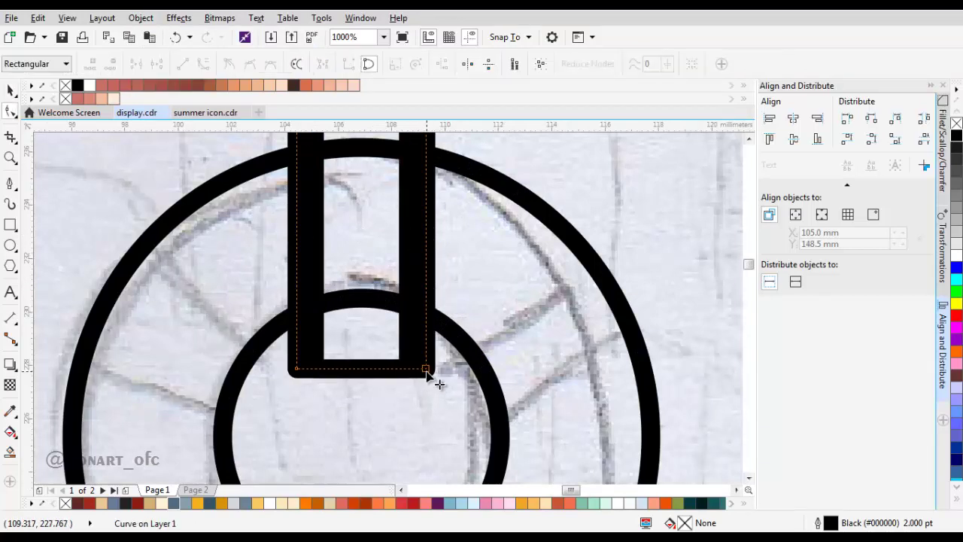
drag(429, 376, 423, 382)
drag(296, 369, 313, 372)
key(space)
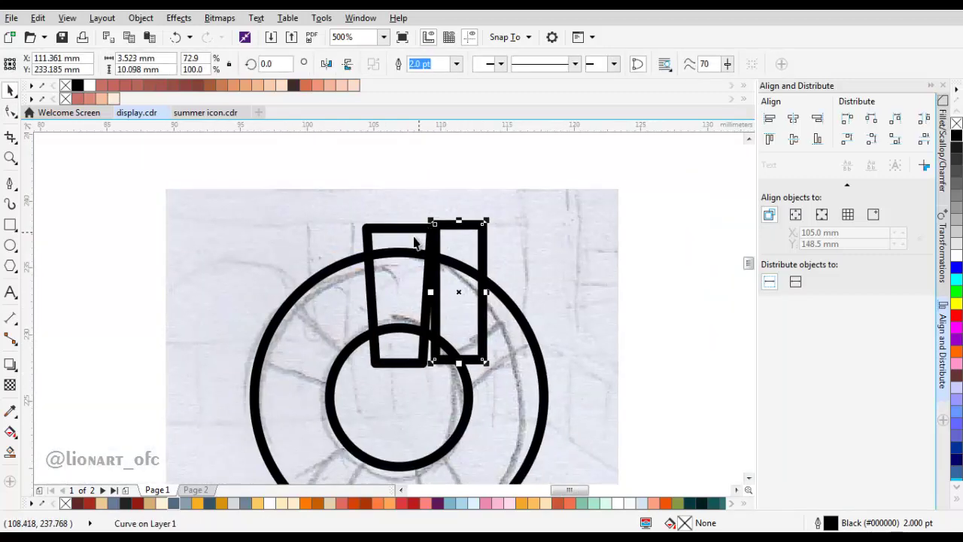
key(Delete)
- Draw a circle about 12.8 mm across around the ring's hole and centre it on the ring both horizontally and vertically
scroll(458, 200, down, 1)
click(12, 245)
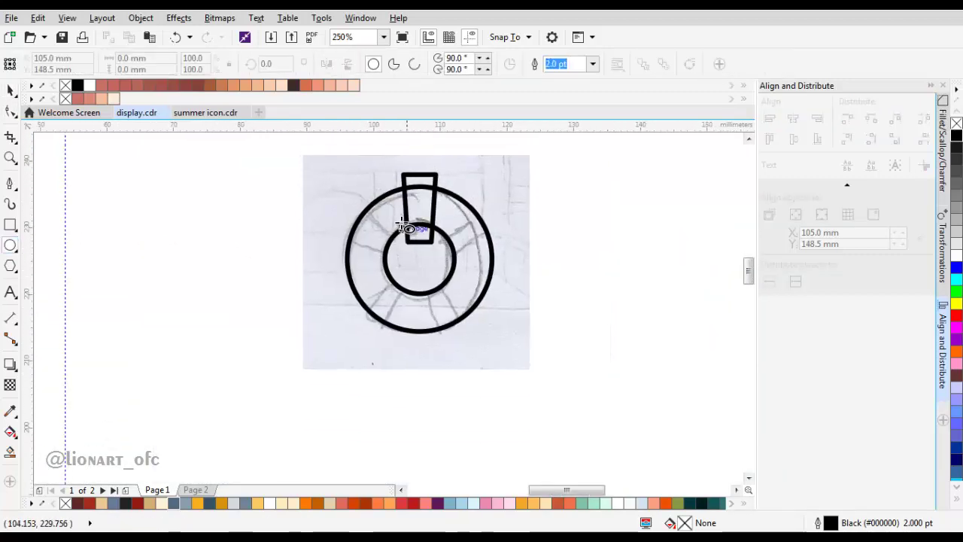
drag(375, 213, 436, 299)
key(space)
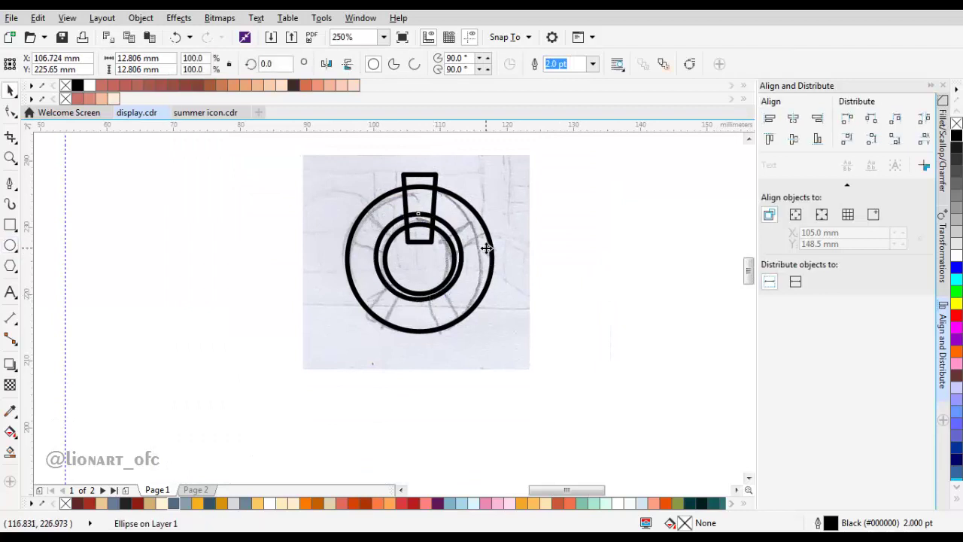
shift+click(491, 250)
click(794, 120)
click(795, 139)
click(458, 227)
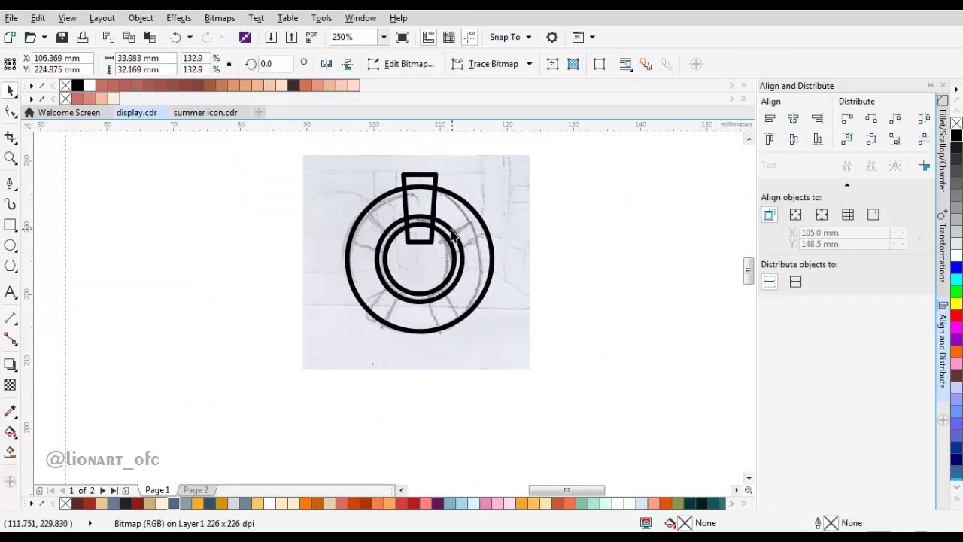
- Enlarge the new circle about its centre to about 23.5 mm, just outside the ring
click(452, 231)
scroll(465, 219, up, 1)
drag(483, 304, 615, 229)
scroll(444, 216, up, 2)
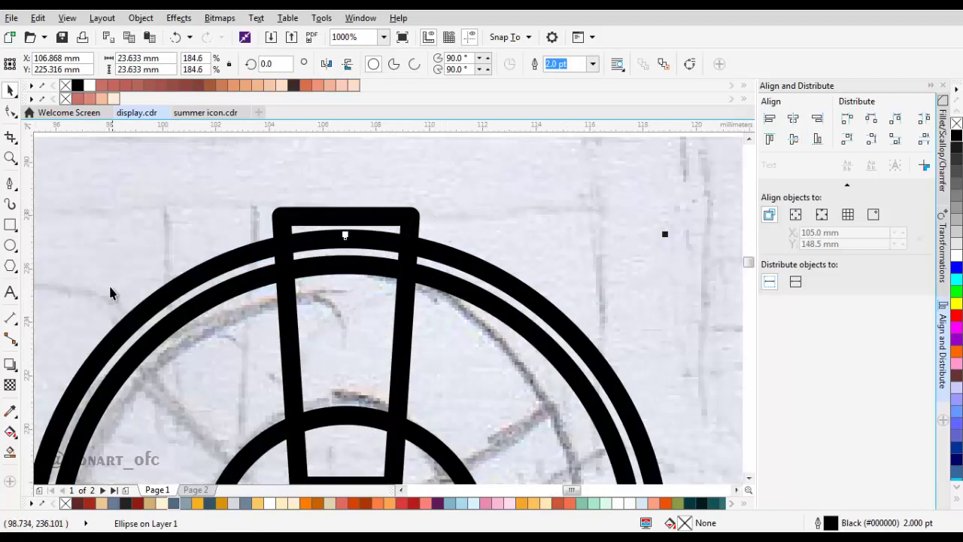
scroll(666, 234, up, 1)
drag(663, 238, 659, 242)
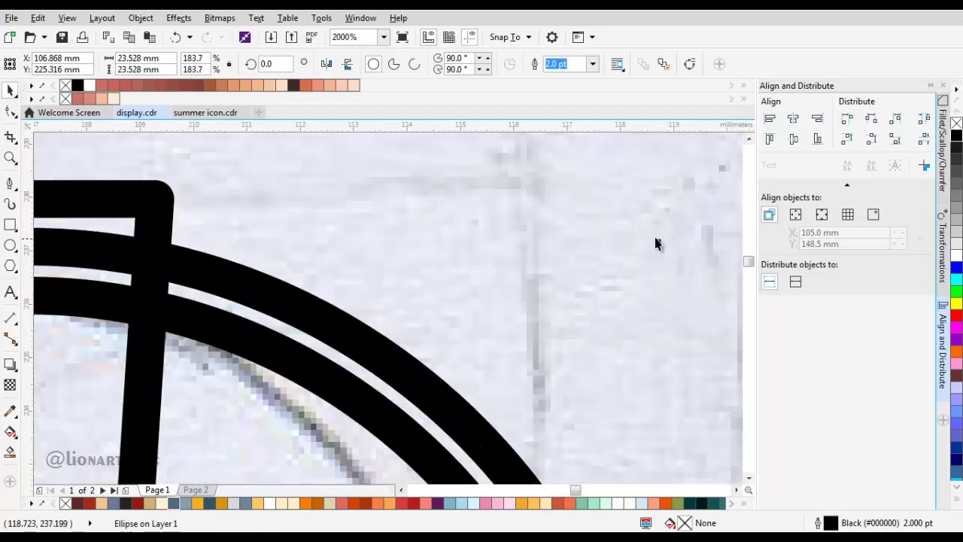
scroll(654, 240, down, 2)
scroll(467, 233, up, 1)
scroll(341, 211, down, 5)
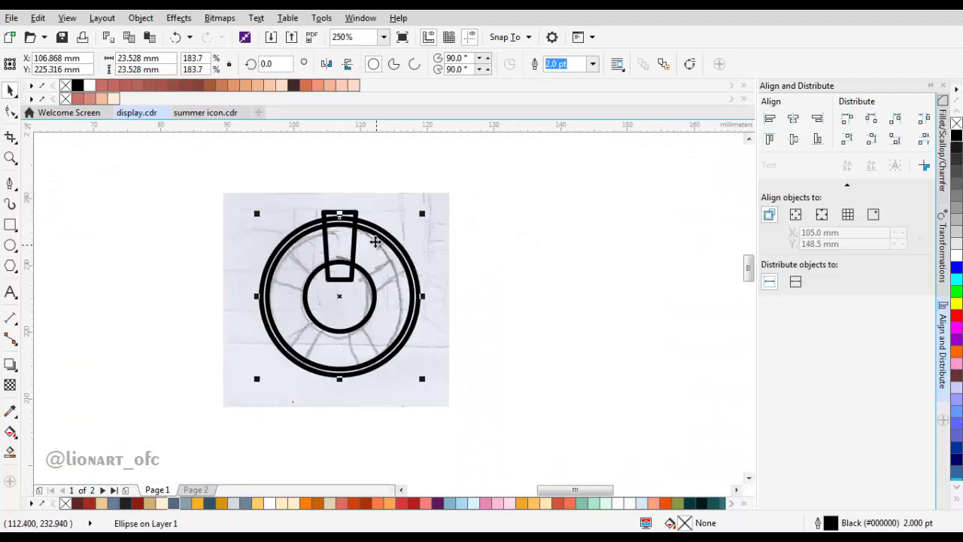
scroll(377, 241, up, 3)
- Try to cut straight across the top of the tapered shape with the Knife tool
click(353, 204)
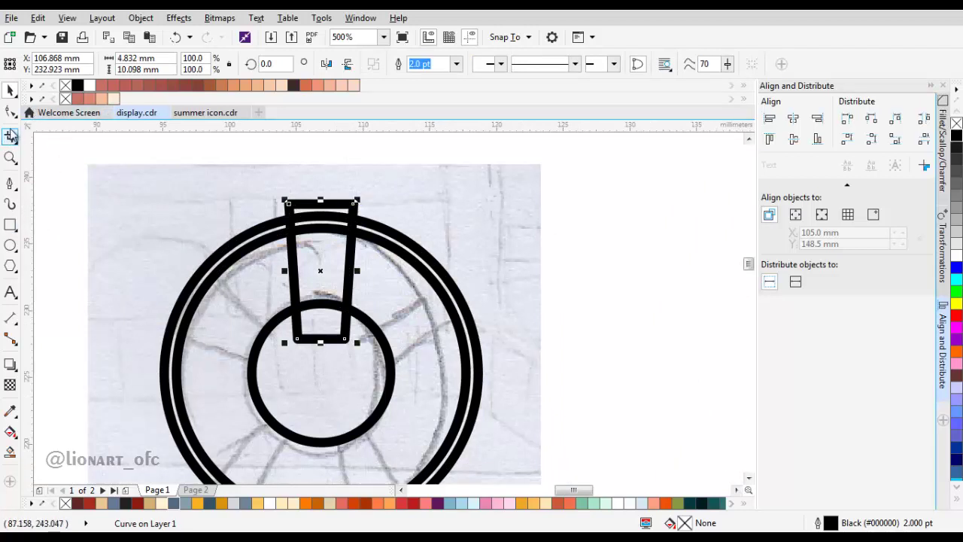
click(14, 119)
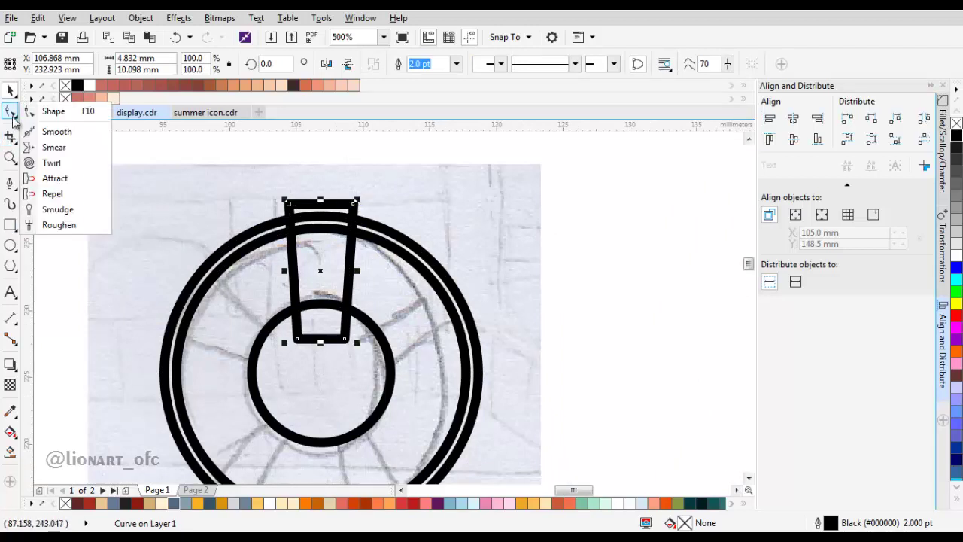
click(10, 138)
click(52, 153)
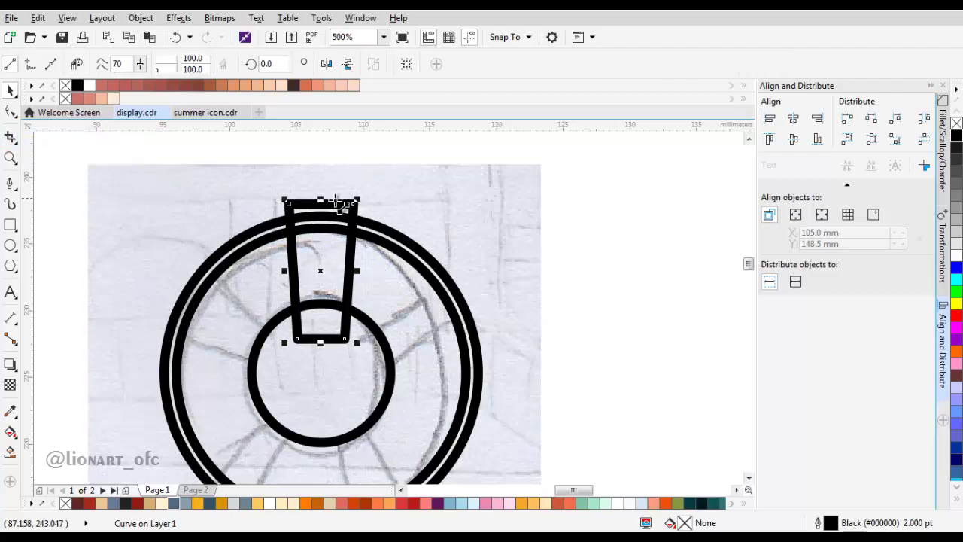
scroll(230, 208, up, 2)
drag(227, 209, 417, 213)
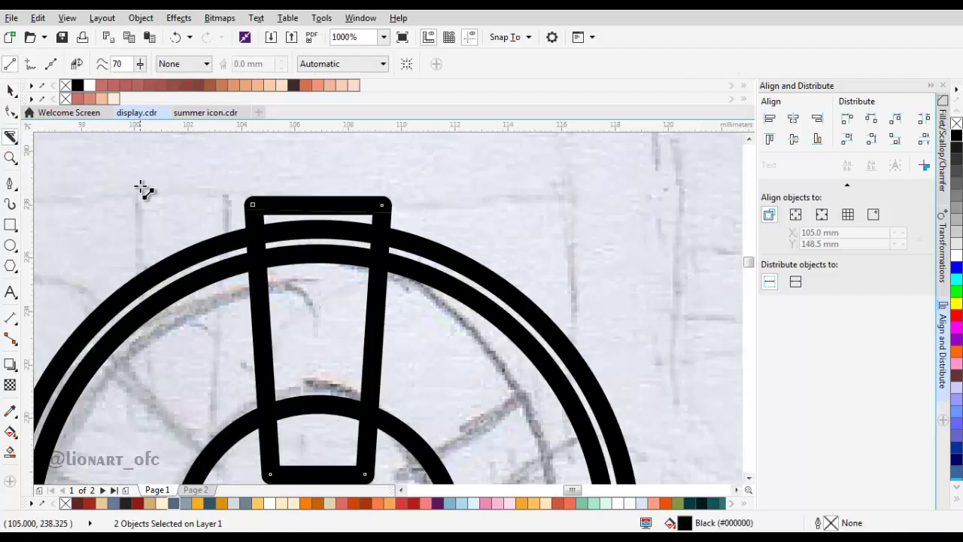
click(11, 89)
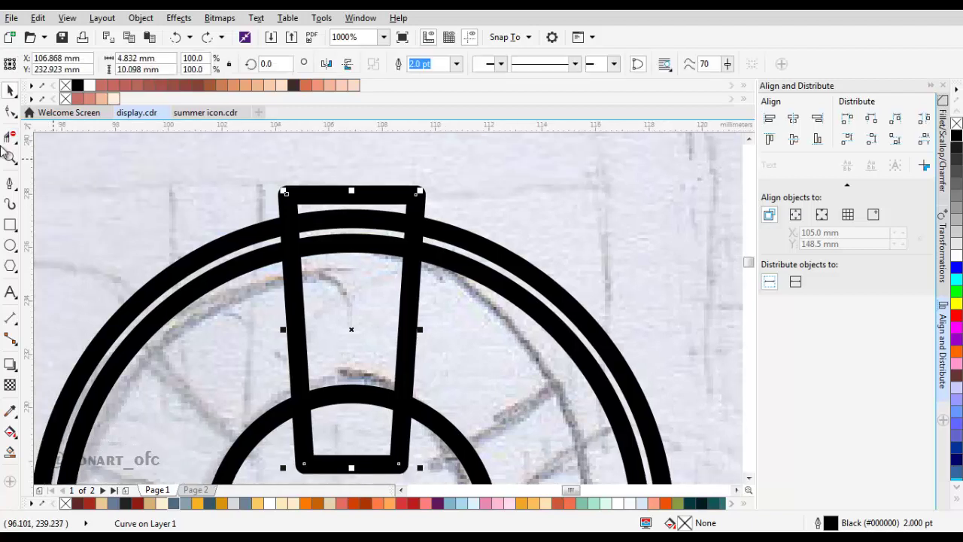
scroll(364, 187, down, 2)
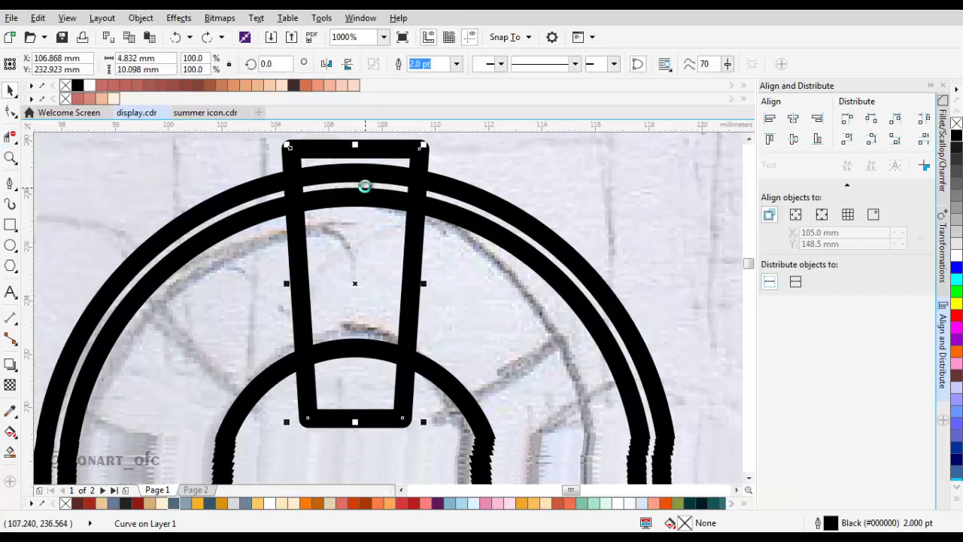
- Try a scaled-down duplicate of the extra outer circle, undo it, and delete that circle
scroll(495, 256, up, 1)
click(494, 253)
drag(527, 195, 438, 290)
right_click(438, 290)
key(ctrl+z)
click(467, 235)
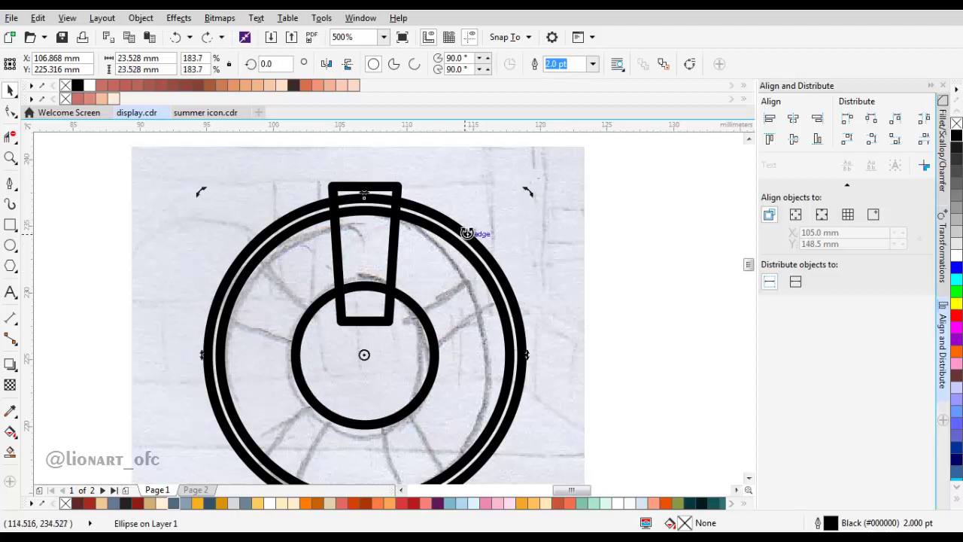
key(Delete)
- Add a one-step outward contour with a 1.0 mm offset to the ring
click(453, 258)
click(7, 369)
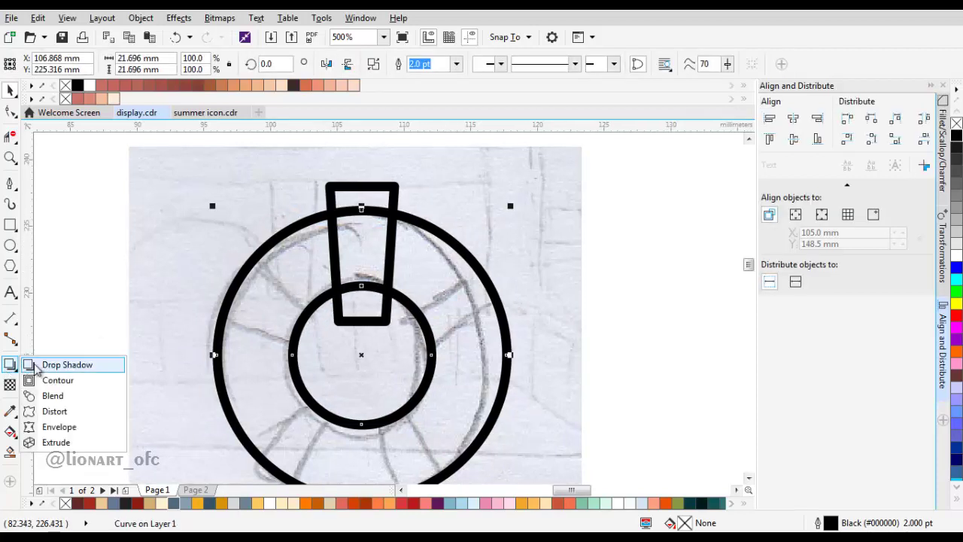
click(53, 379)
scroll(458, 286, up, 2)
drag(385, 266, 483, 217)
text(1)
key(Return)
key(space)
scroll(473, 275, down, 1)
drag(437, 254, 380, 232)
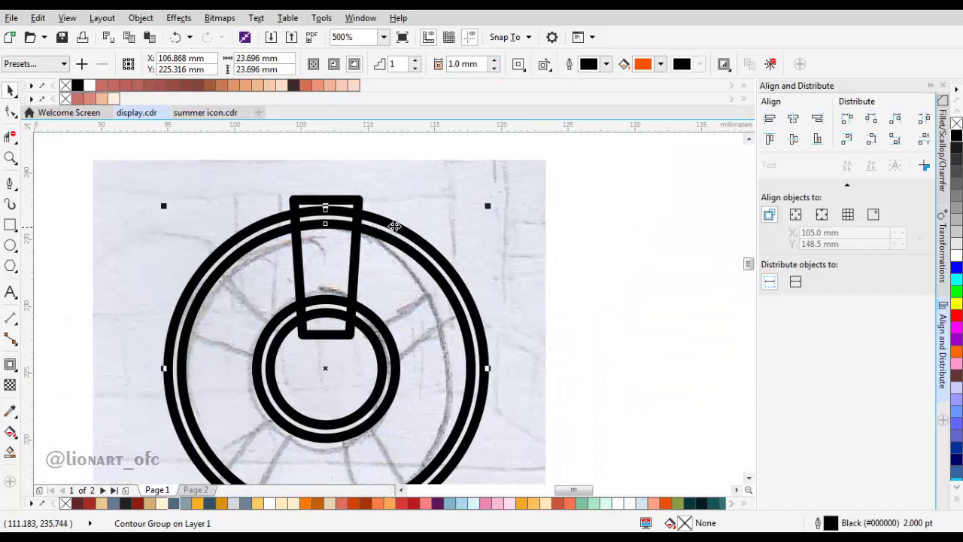
- Break the contour group apart and intersect the contour shape with the tapered shape
right_click(394, 226)
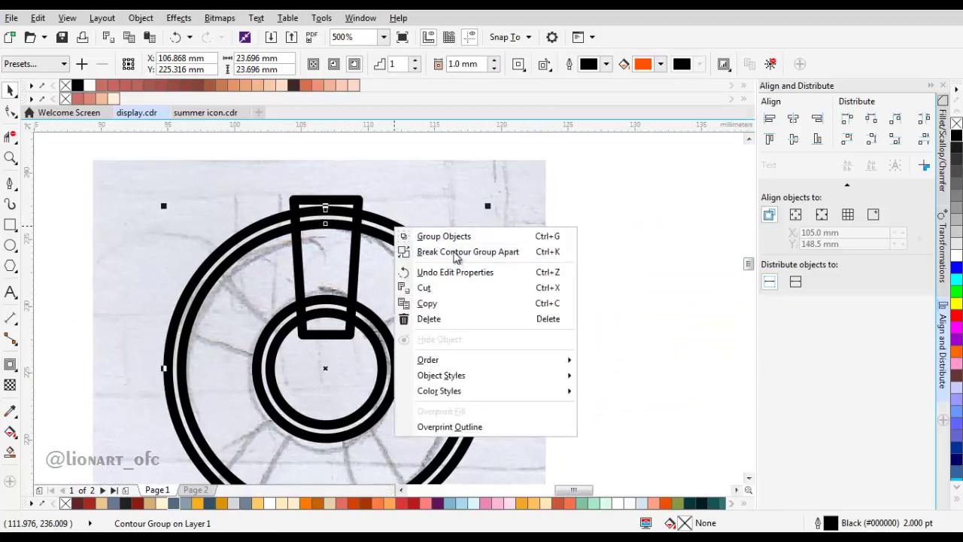
click(442, 250)
shift+click(396, 226)
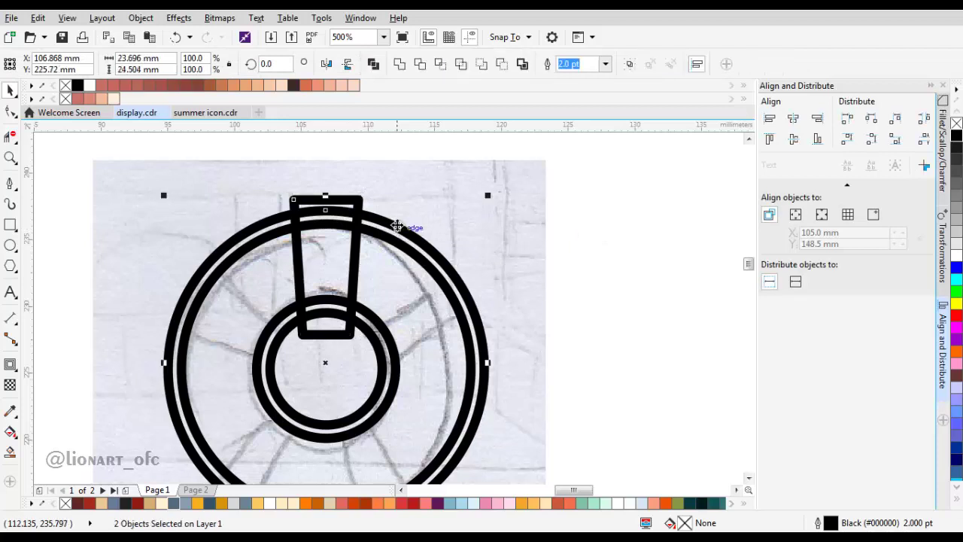
click(441, 64)
- Delete the original tapered shape and the contour outline, and select the remaining curved band piece
drag(351, 199, 569, 199)
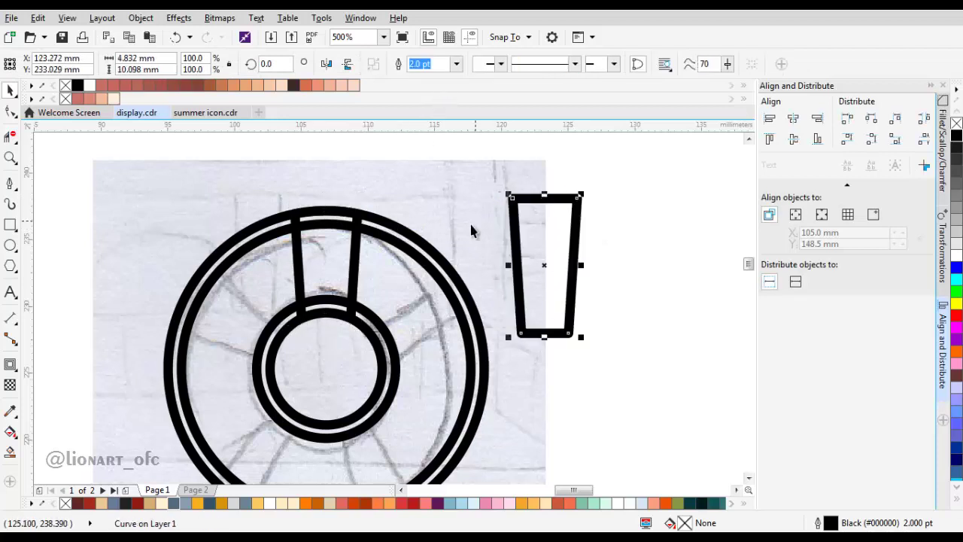
key(Delete)
click(426, 242)
key(Delete)
click(401, 216)
drag(356, 256, 399, 228)
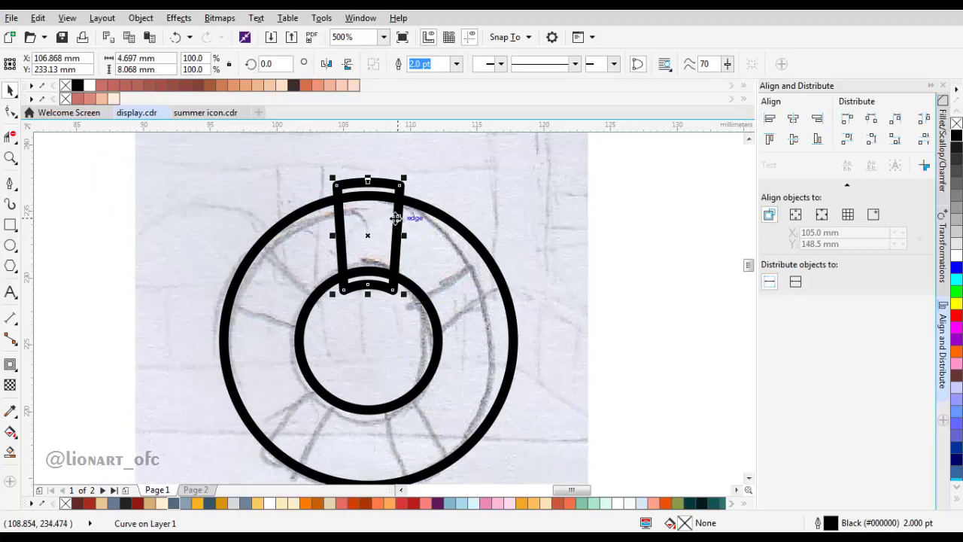
- Move the curved band's rotation centre to the ring's centre and apply a 90° rotation with 4 copies
click(395, 218)
drag(368, 285, 368, 340)
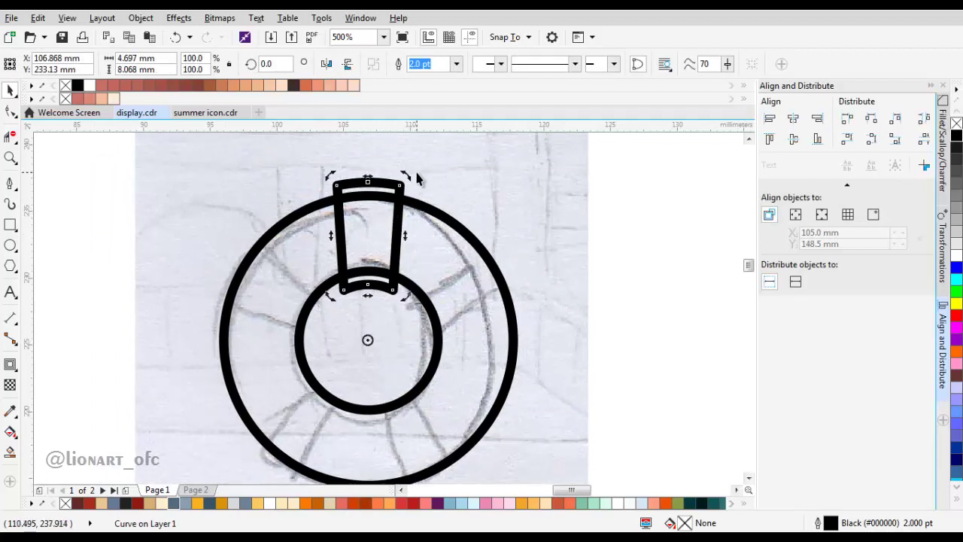
click(943, 248)
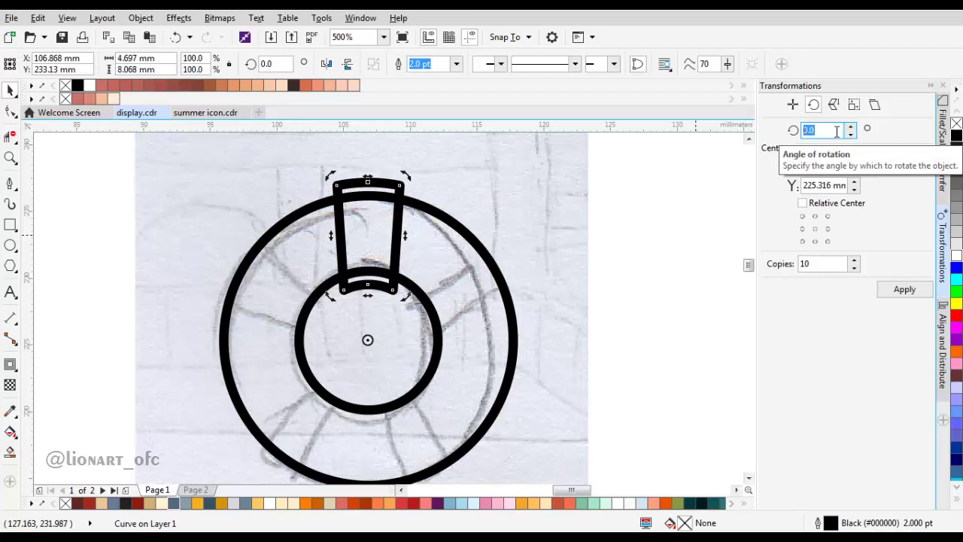
text(45)
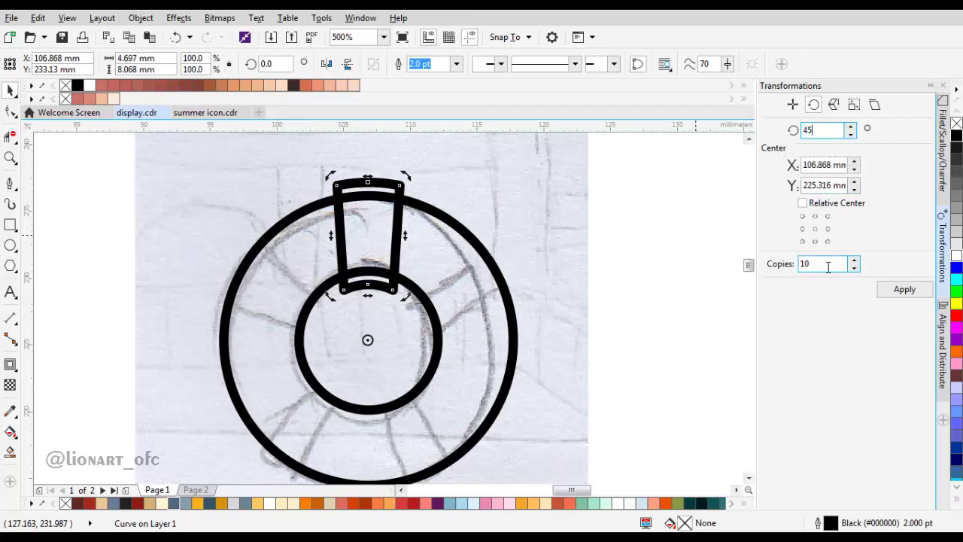
click(828, 265)
click(888, 289)
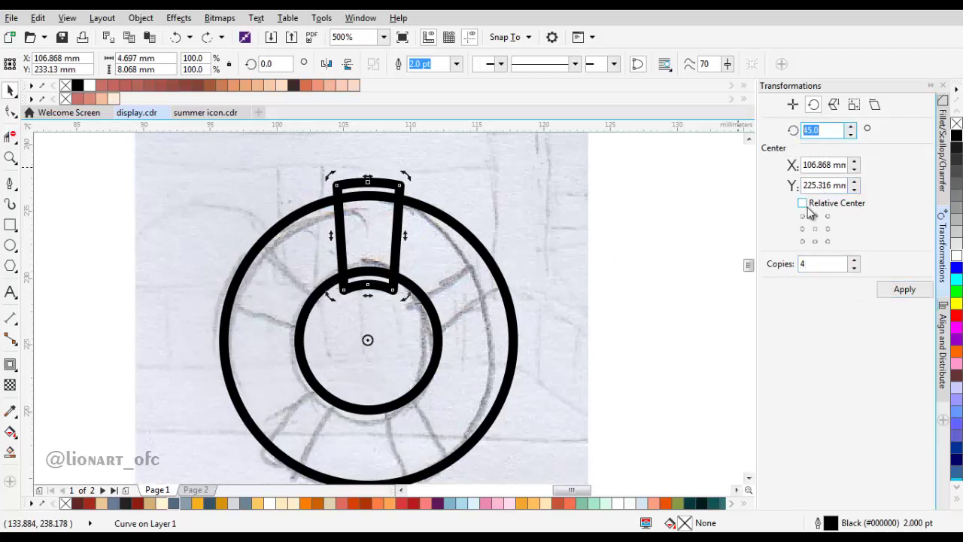
click(909, 291)
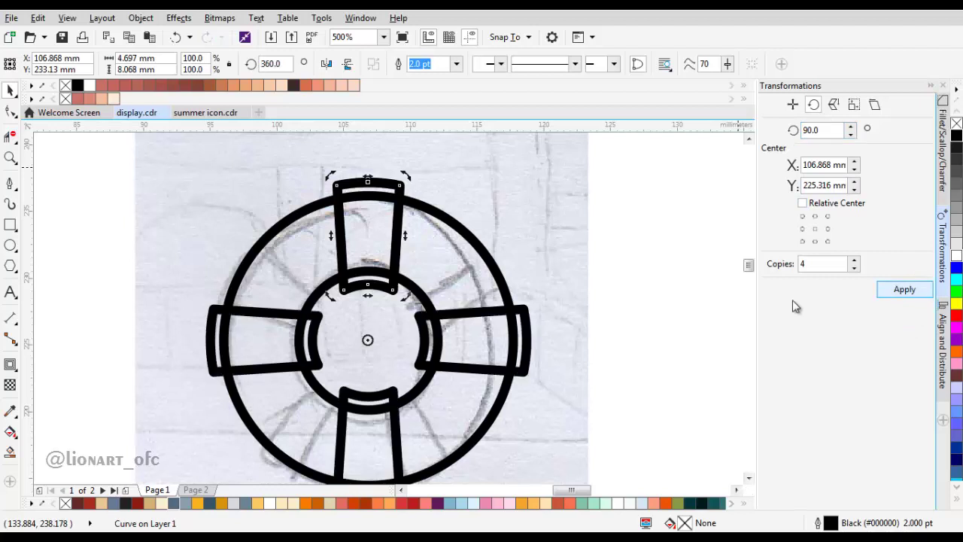
- Undo the rotated band copies and reapply the 90° rotation with 3 copies
key(ctrl+z)
click(815, 267)
key(BackSpace)
text(3)
click(873, 289)
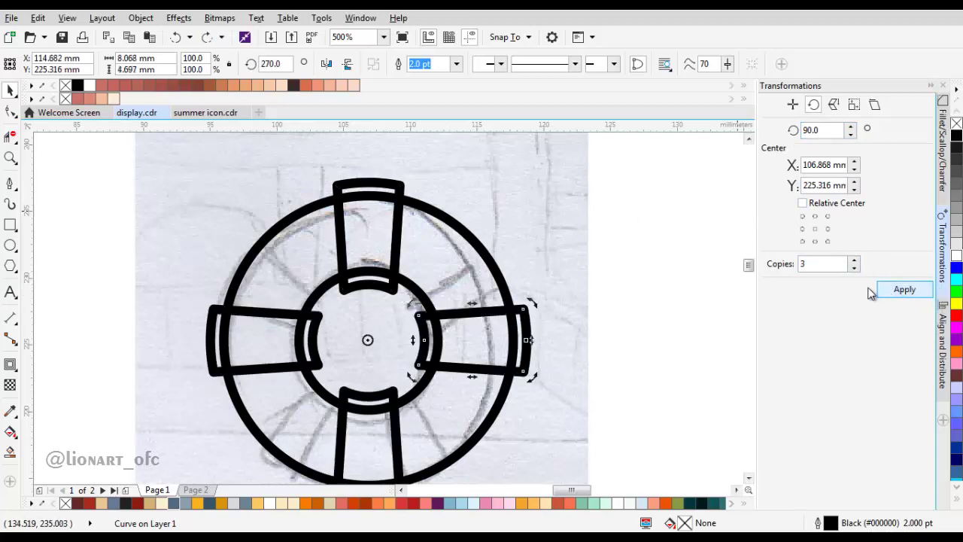
- Try moving the sketch image away from under the ring, and undo the move
scroll(533, 251, down, 3)
scroll(539, 239, up, 2)
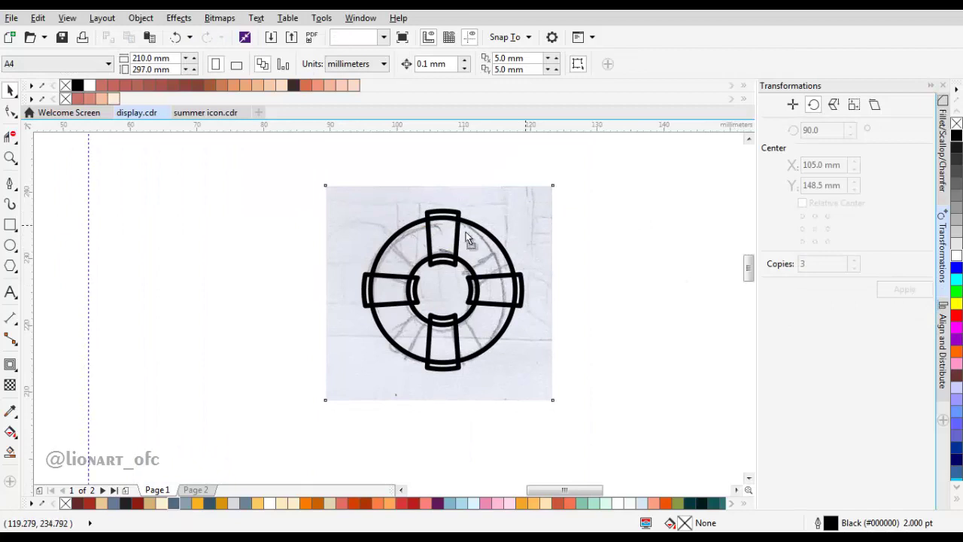
drag(466, 231, 228, 232)
middle_click(429, 271)
key(ctrl+z)
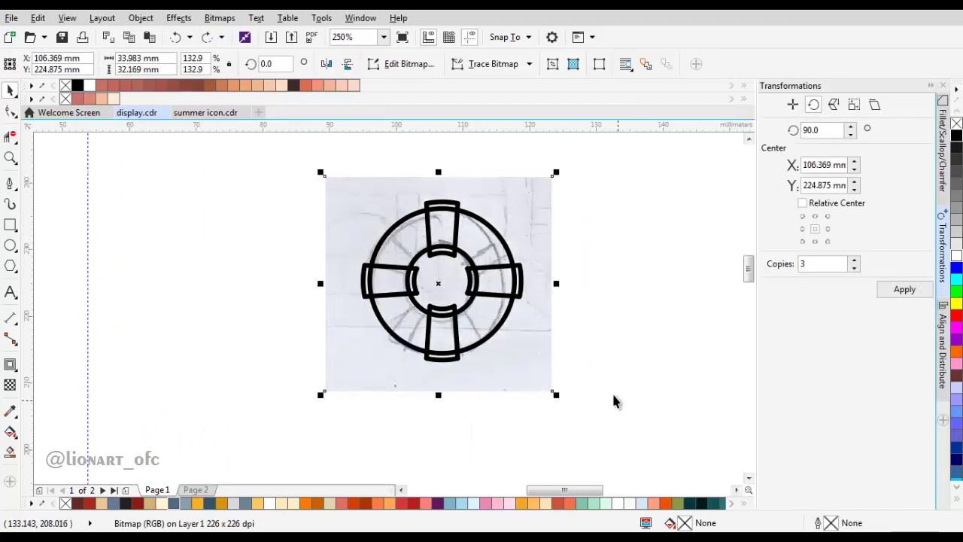
- Rotate the ring and its four bands together by 45° clockwise
drag(614, 399, 343, 192)
click(506, 234)
drag(526, 198, 577, 275)
click(568, 205)
- Sample the dark navy swatch (#02005C) and apply it to the outlines of the ring and all four bands
scroll(493, 207, down, 2)
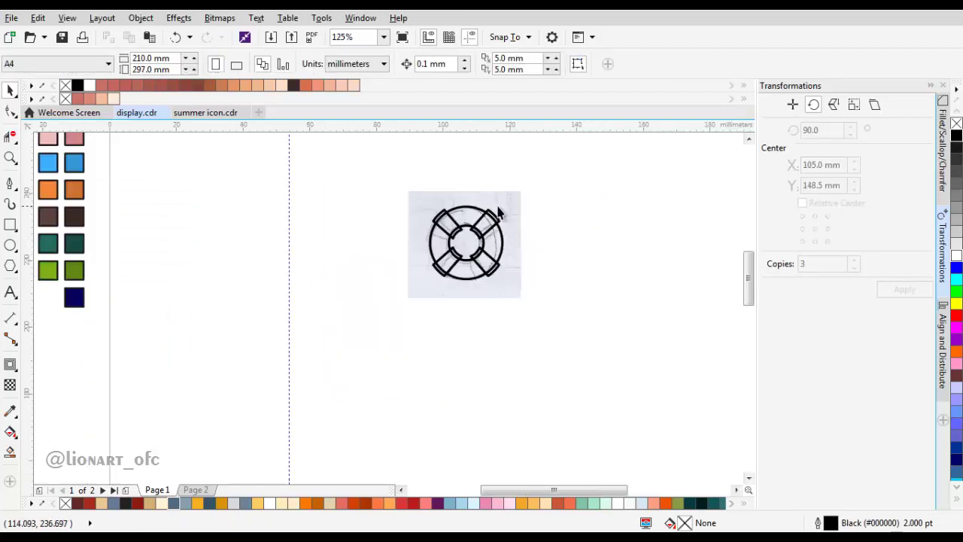
middle_click(493, 212)
click(10, 408)
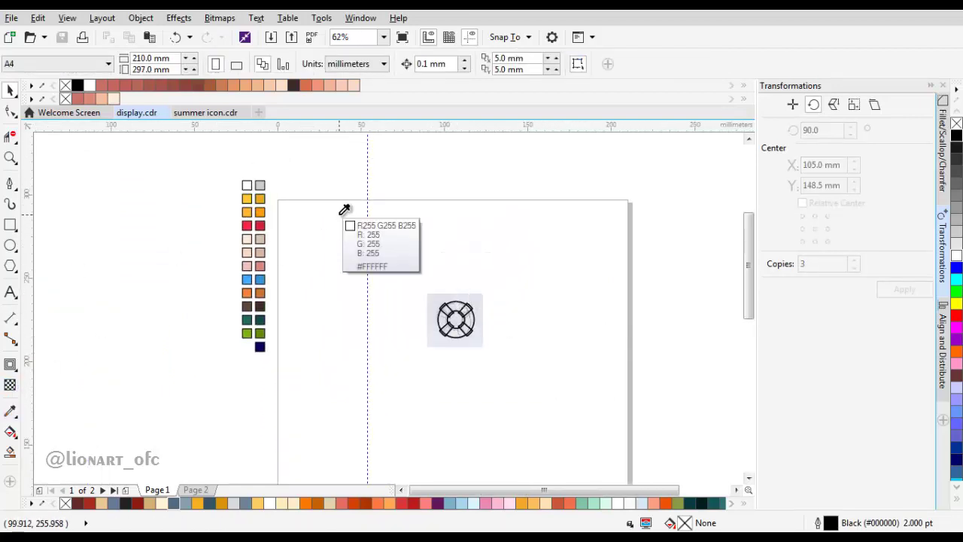
scroll(264, 344, up, 2)
click(261, 347)
middle_click(580, 260)
scroll(284, 232, down, 1)
scroll(487, 230, up, 2)
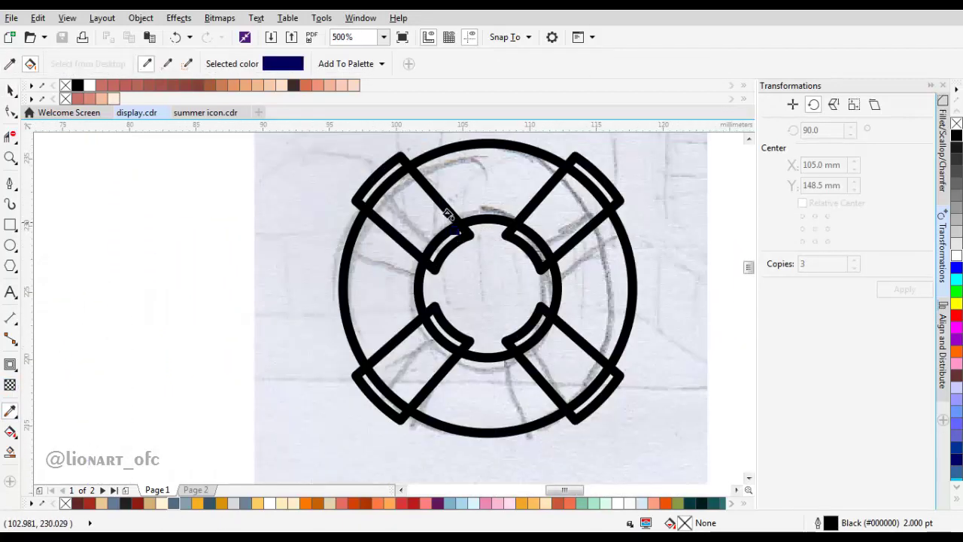
click(451, 214)
click(525, 208)
click(527, 147)
click(563, 318)
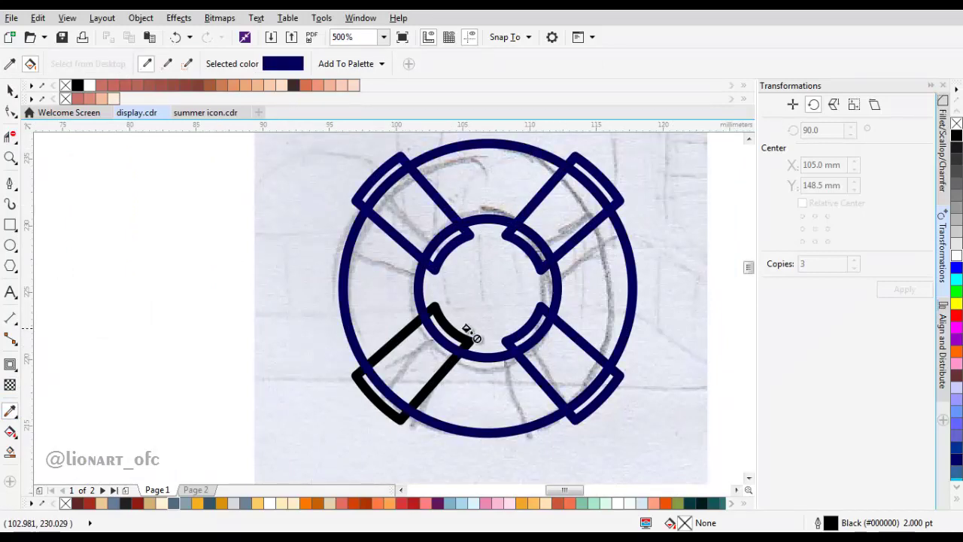
click(465, 338)
middle_click(515, 310)
scroll(506, 242, down, 2)
scroll(506, 244, up, 2)
key(space)
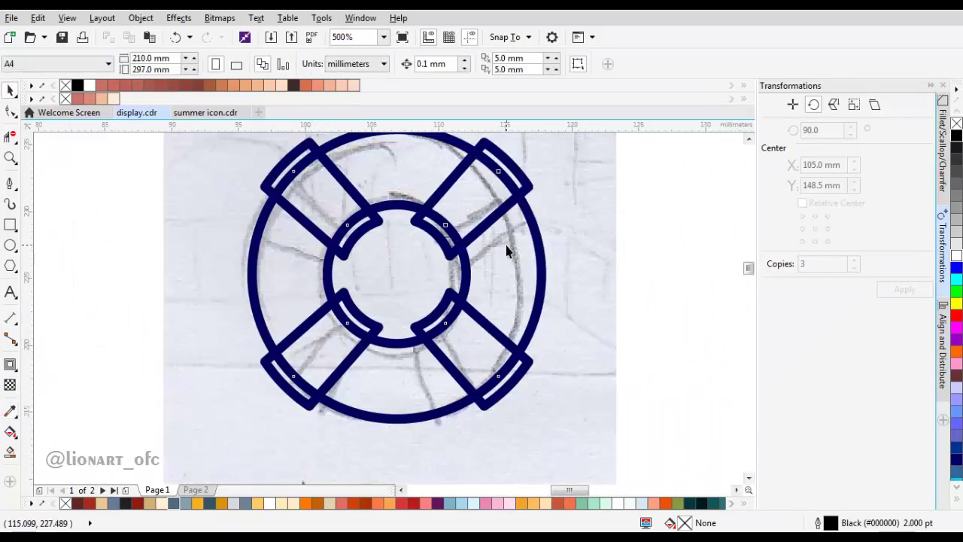
- Sample the light peach swatch and fill the ring with it
click(490, 221)
scroll(487, 284, down, 2)
click(535, 267)
middle_click(233, 203)
key(space)
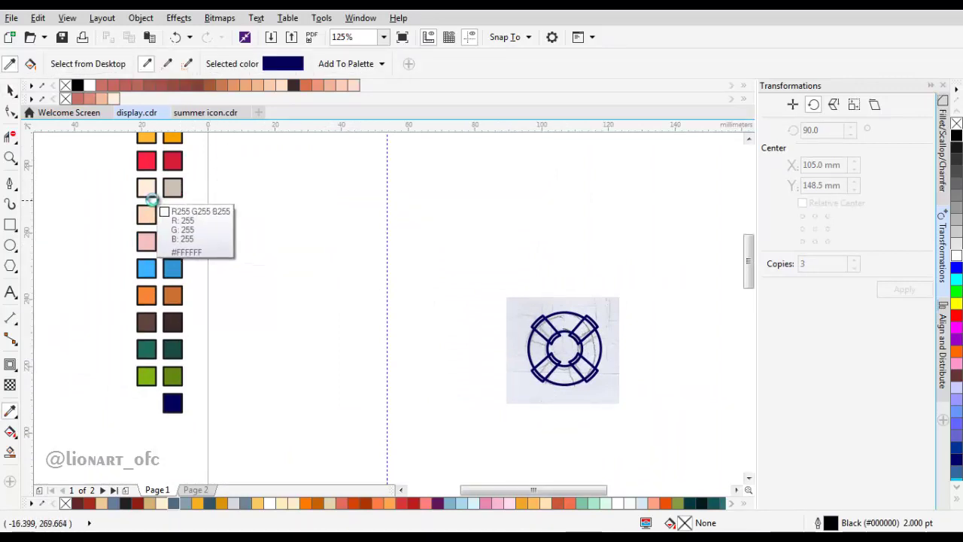
scroll(157, 209, up, 1)
click(151, 286)
scroll(151, 286, down, 2)
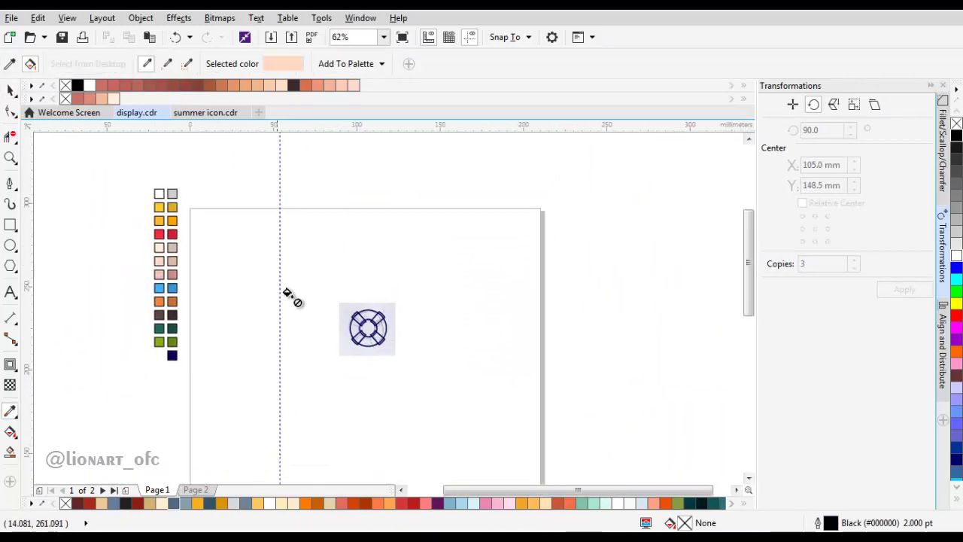
scroll(374, 313, up, 2)
scroll(374, 313, up, 1)
click(290, 285)
scroll(290, 284, down, 1)
key(space)
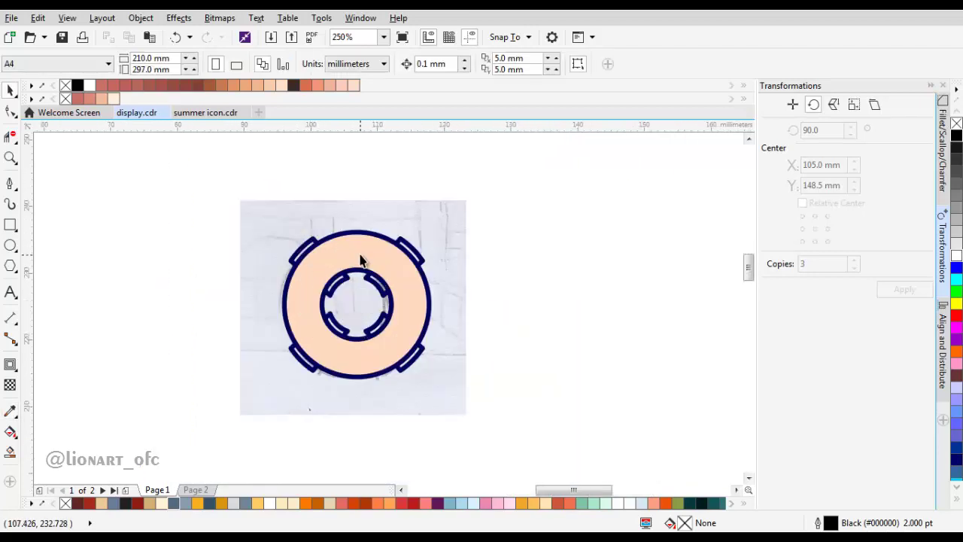
- Reorder the peach ring so it sits in front of the sketch image but beneath the four bands
click(359, 258)
right_click(359, 259)
mouse_move(456, 379)
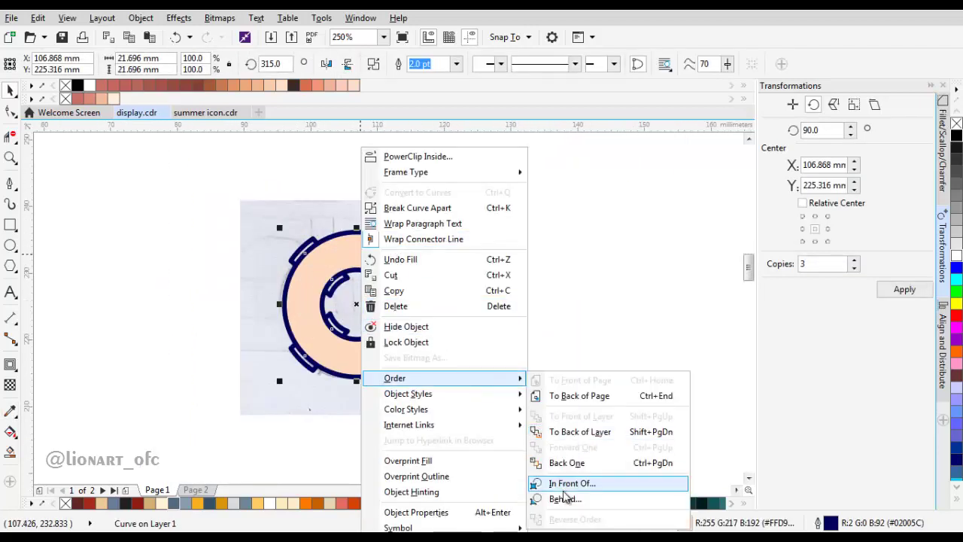
click(565, 488)
click(445, 364)
- Move the sketch image out from under the icon and place it beside the ring
click(462, 289)
drag(454, 283, 640, 286)
drag(509, 280, 594, 275)
- Sample the bright red swatch (#FF2442) from the colour squares beside the page
scroll(696, 311, down, 1)
drag(232, 218, 245, 323)
key(space)
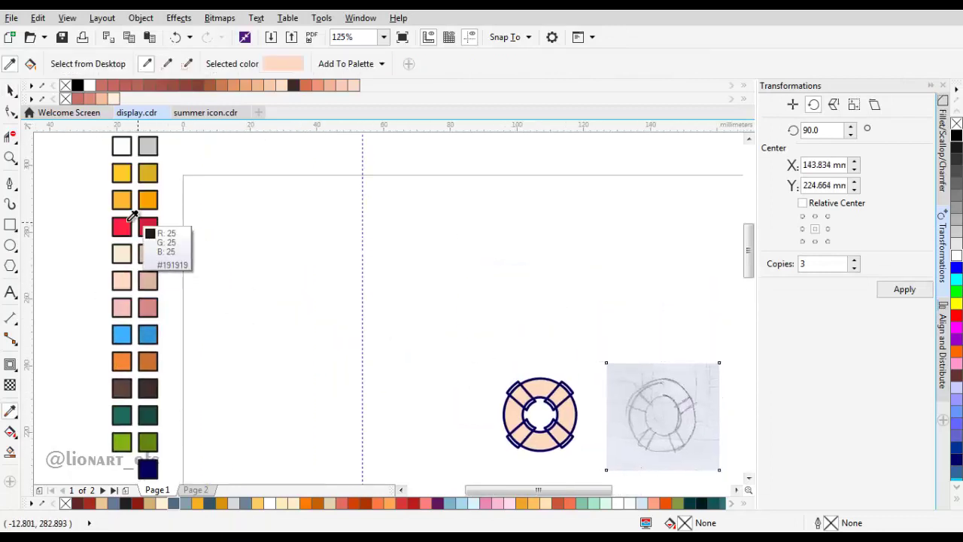
click(122, 227)
drag(547, 414, 484, 319)
scroll(484, 319, up, 2)
- Select the four bands, try welding them, undo it, and combine them into one curve
key(space)
click(394, 264)
shift+click(543, 264)
shift+click(531, 393)
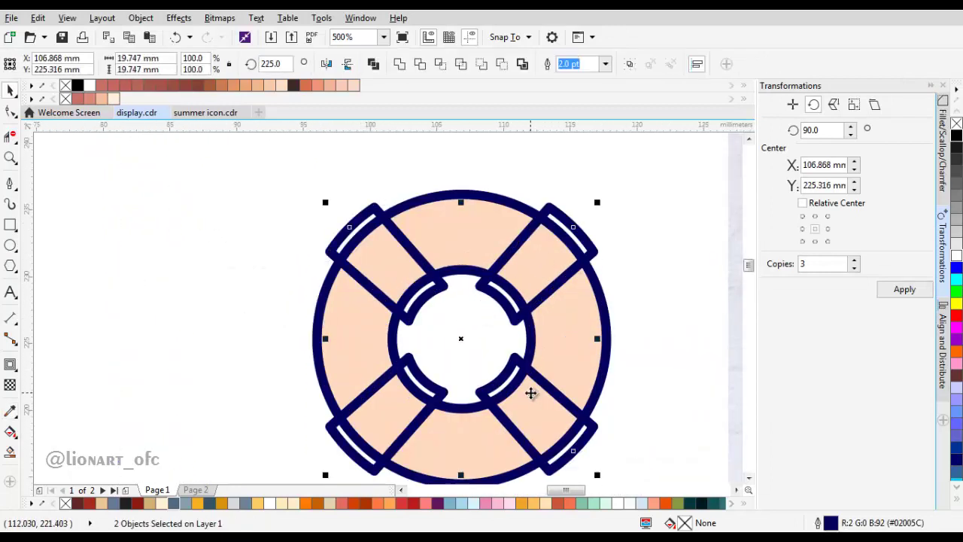
click(403, 67)
key(ctrl+z)
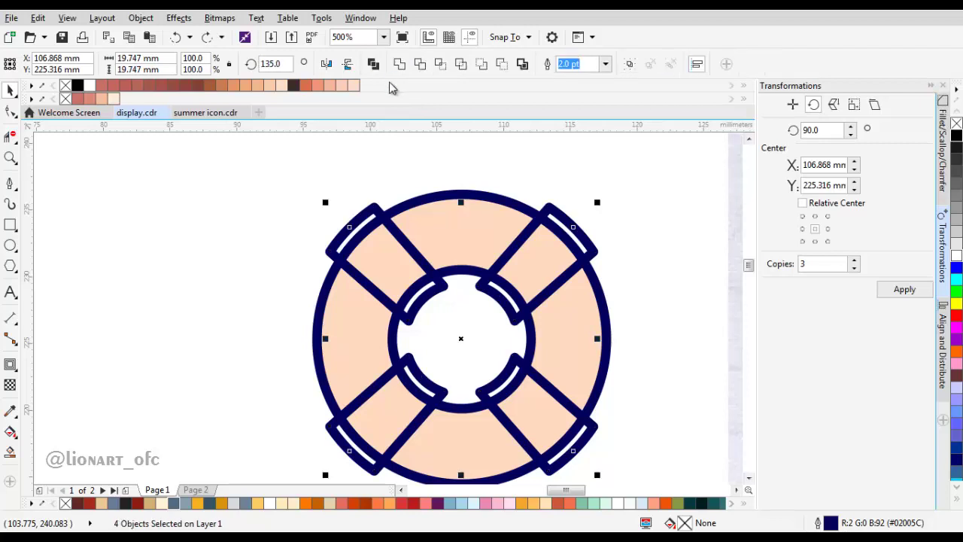
click(374, 64)
- Fill the combined bands with the sampled red
key(i)
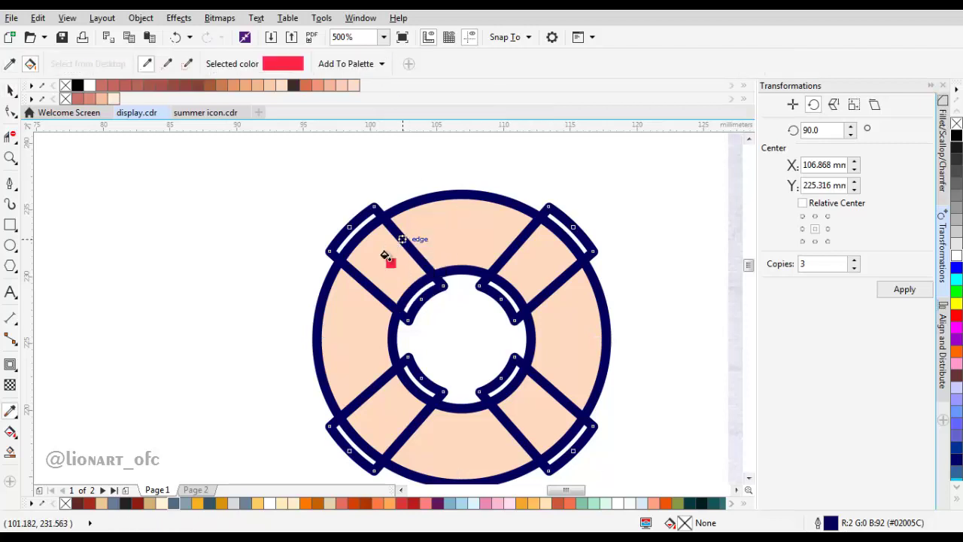
click(383, 256)
key(space)
scroll(426, 246, down, 3)
click(500, 223)
scroll(436, 239, up, 2)
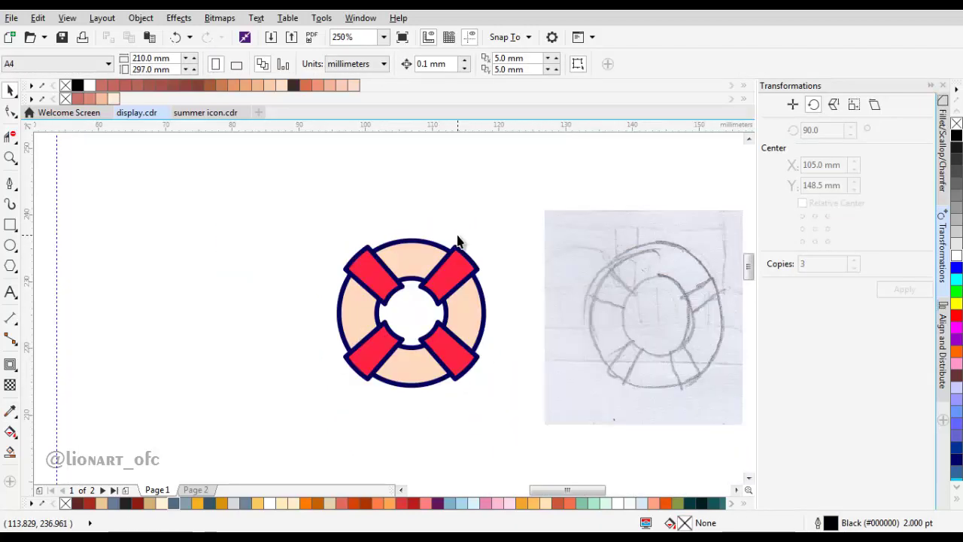
- Draw a circle about 7.7 mm wide in the ring's hole and centre it horizontally and vertically on the ring
scroll(470, 259, up, 1)
scroll(463, 269, down, 3)
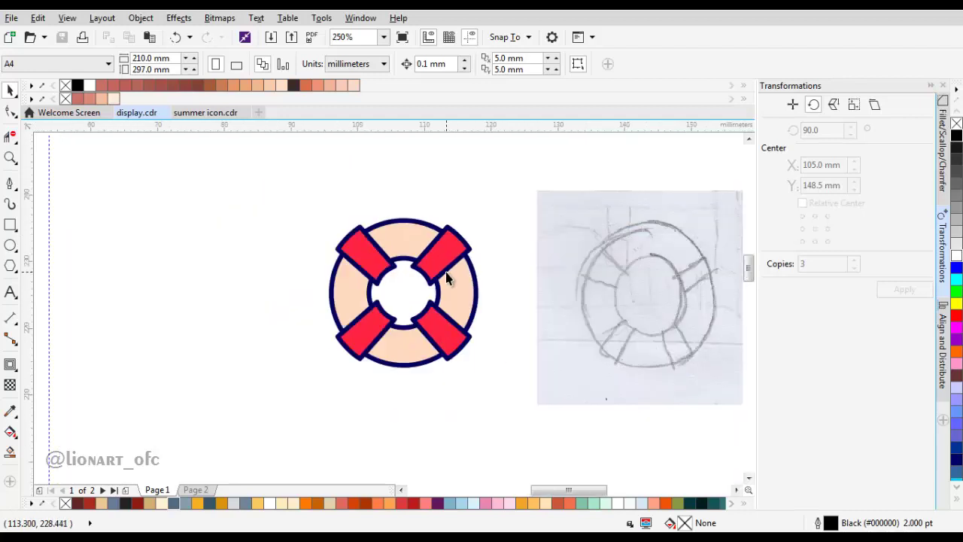
scroll(450, 278, up, 6)
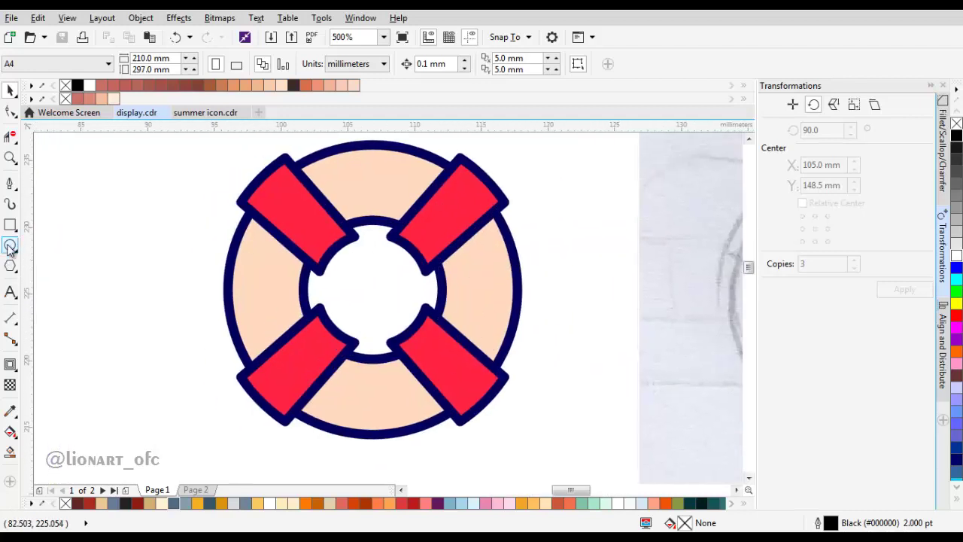
click(10, 246)
mouse_move(324, 242)
mouse_down()
mouse_move(375, 319)
mouse_move(425, 317)
mouse_up()
key(space)
shift+click(473, 280)
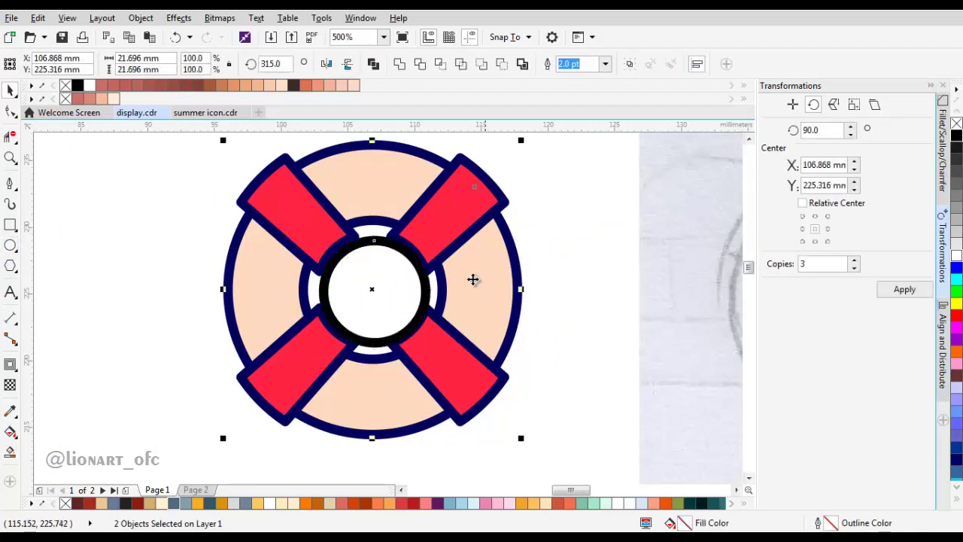
click(941, 325)
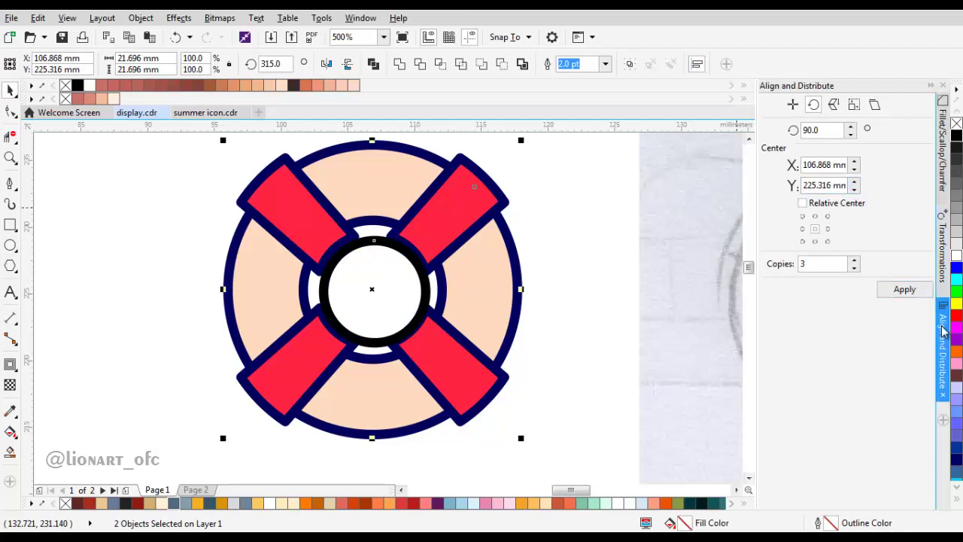
click(793, 118)
click(793, 138)
- Enlarge the centred circle to about 8.7 mm and trim the red bands with it
click(368, 290)
click(368, 290)
scroll(412, 239, up, 3)
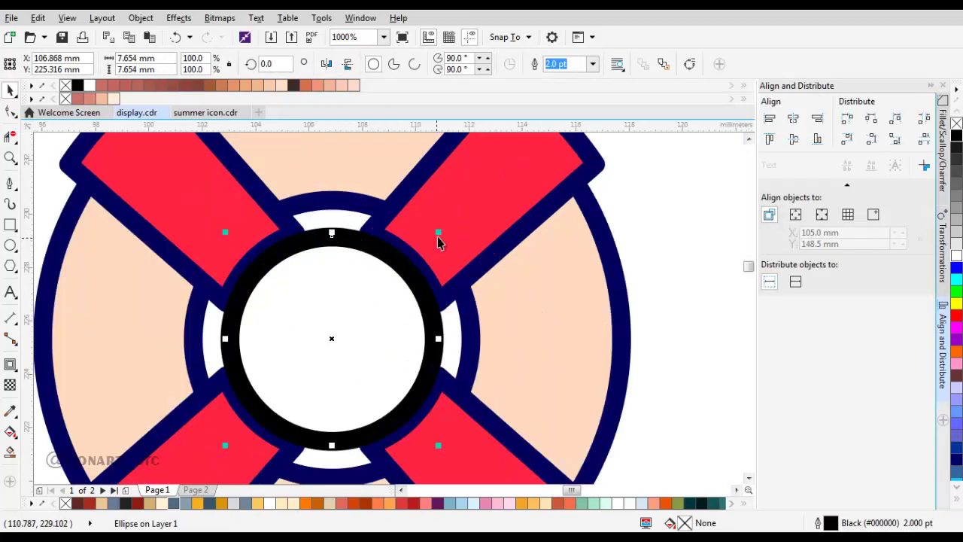
drag(439, 234, 456, 219)
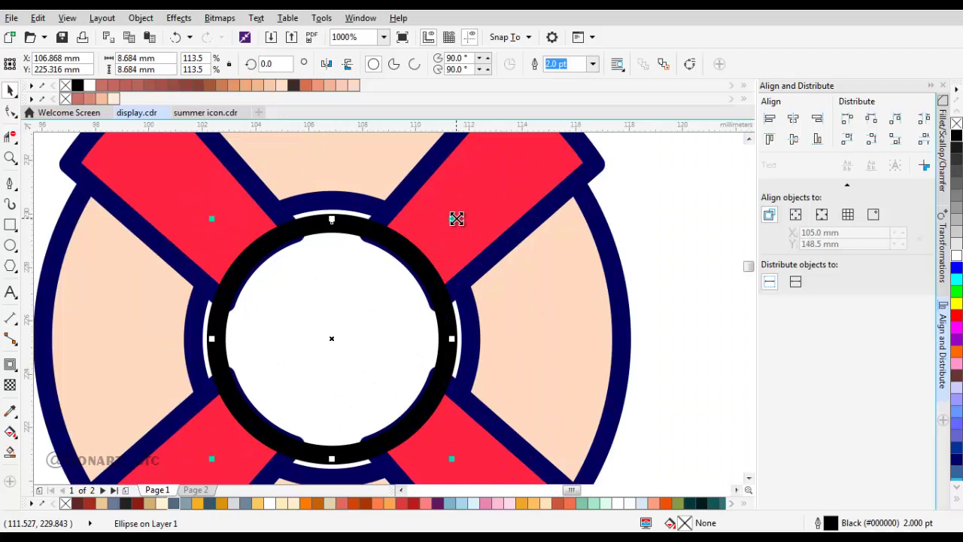
shift+click(476, 200)
click(418, 65)
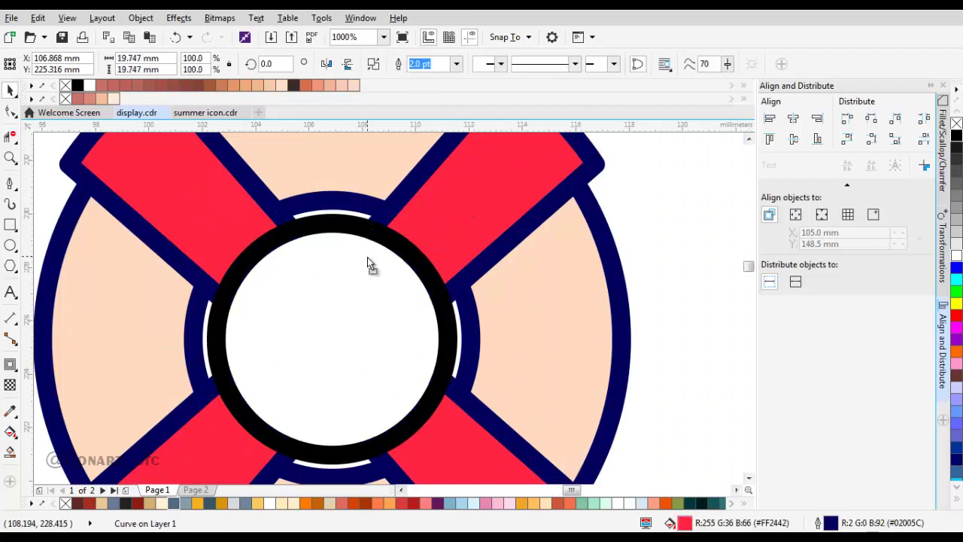
- Delete the trimming circle to check the cut, and undo back to the untrimmed bands
click(376, 295)
scroll(376, 298, down, 2)
key(Delete)
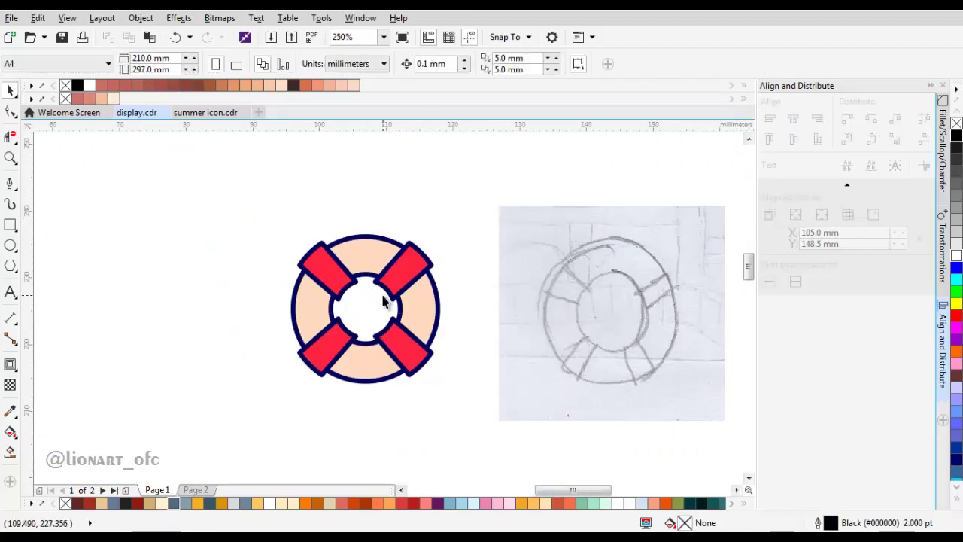
scroll(368, 269, up, 2)
click(394, 254)
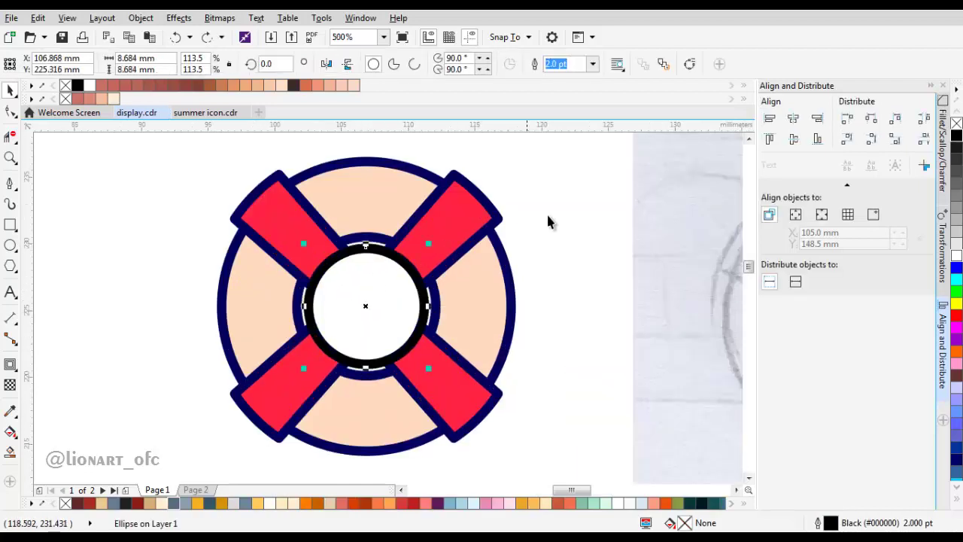
- Enlarge the centred circle to about 9.1 mm and trim the combined red bands with it
shift+click(485, 230)
click(387, 257)
scroll(385, 268, up, 1)
scroll(444, 230, up, 1)
click(484, 227)
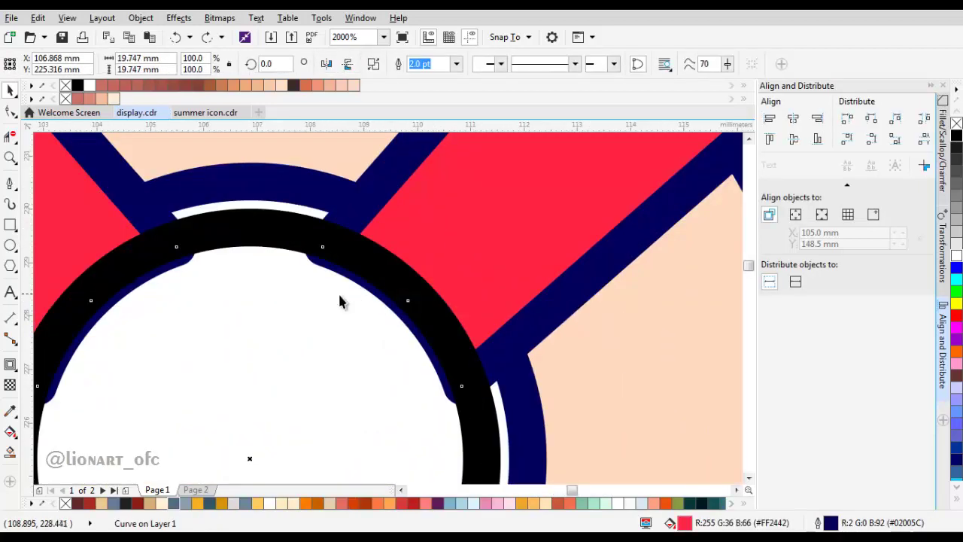
click(314, 245)
drag(491, 224, 503, 213)
scroll(460, 217, down, 2)
shift+click(463, 214)
click(415, 66)
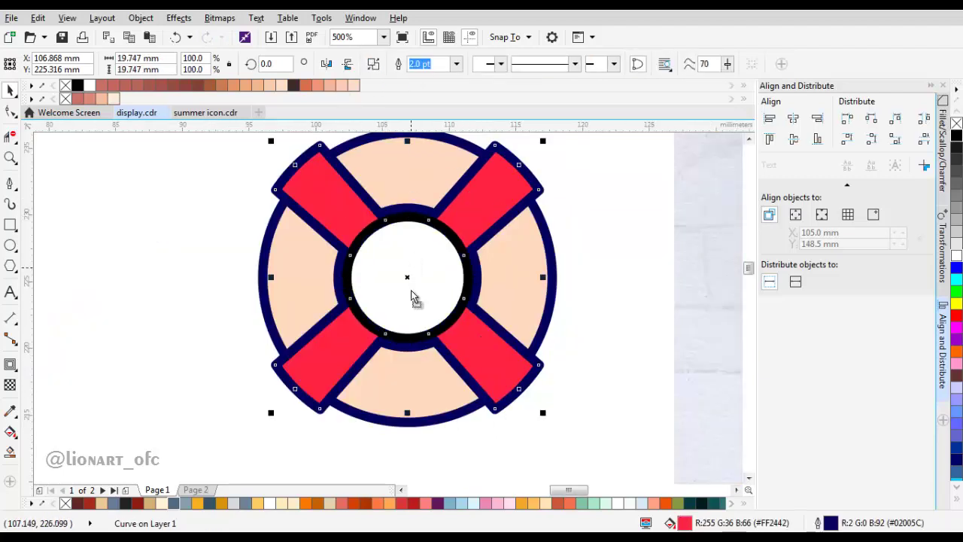
- Move the circle off the hole to inspect the band ends, and undo the move and the trim
drag(411, 337, 407, 416)
scroll(421, 297, down, 1)
scroll(443, 273, up, 2)
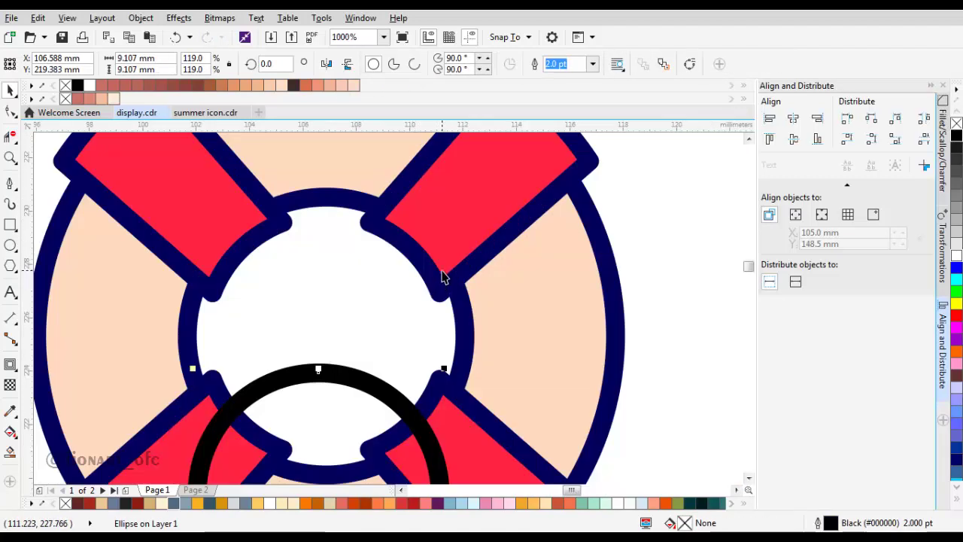
key(ctrl+z)
key(ctrl+z)
- Enlarge the centred circle to about 9.6 mm and trim the combined red bands with it
click(610, 199)
click(411, 245)
scroll(411, 244, up, 1)
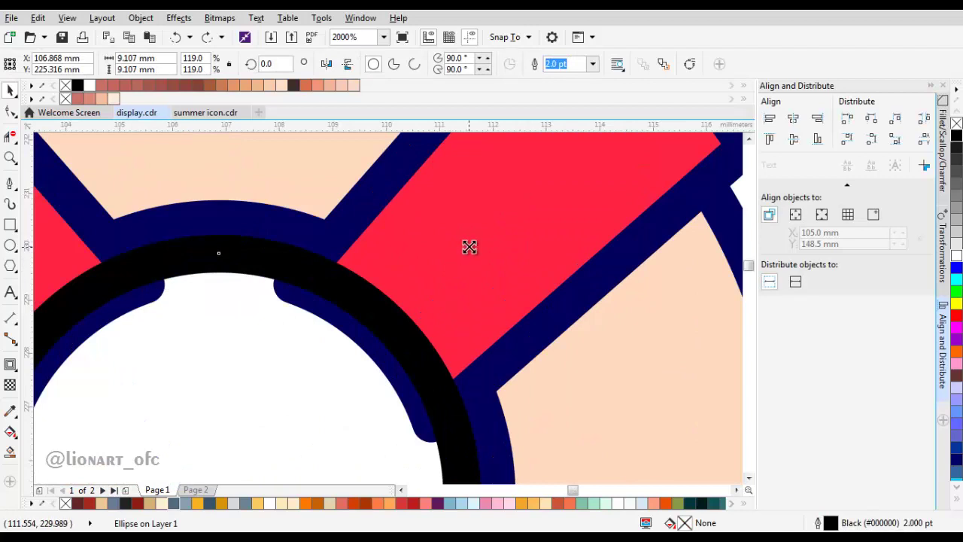
drag(469, 247, 484, 228)
shift+click(458, 219)
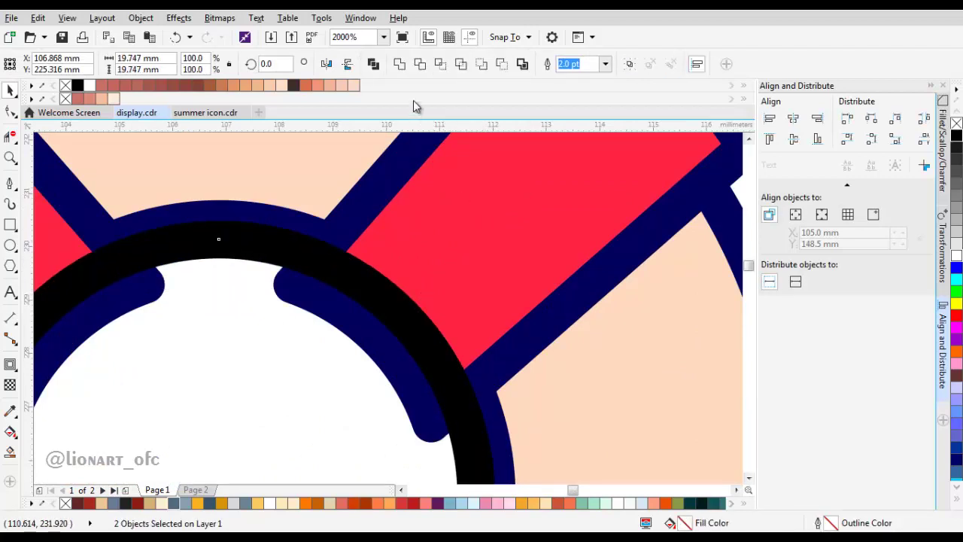
click(420, 64)
- Move the trimming circle off the hole and delete it to inspect the band ends, and undo the deletion and move
scroll(343, 246, down, 2)
drag(345, 248, 396, 362)
scroll(373, 310, down, 1)
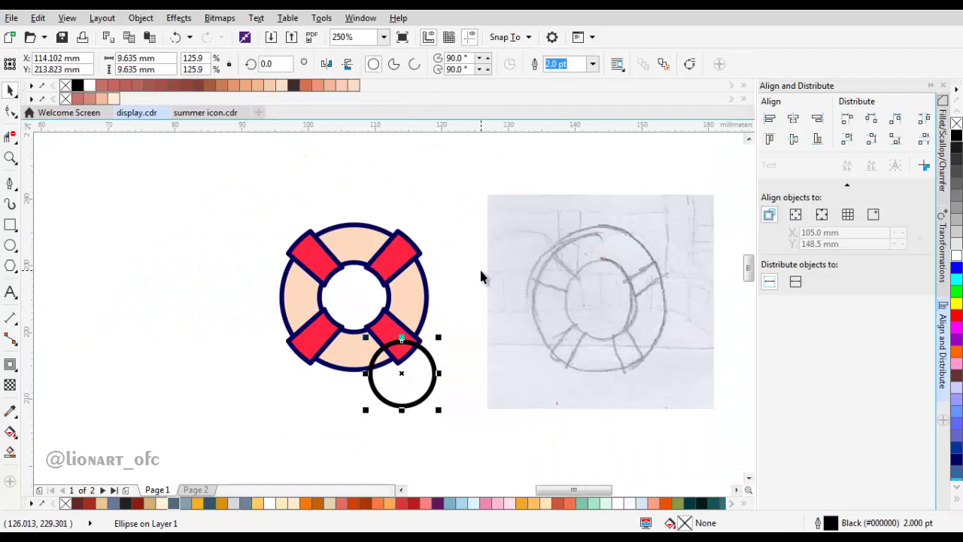
key(Delete)
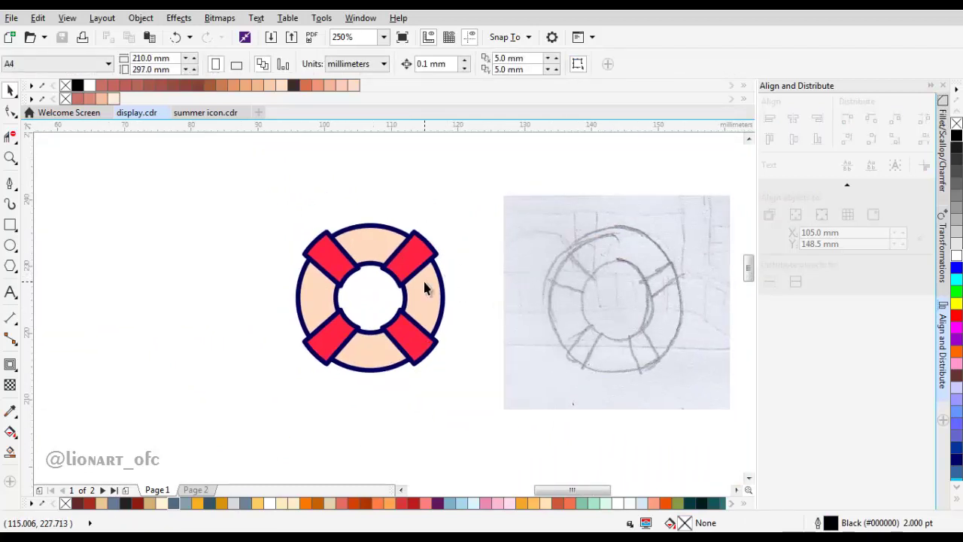
scroll(425, 283, up, 1)
click(451, 276)
key(ctrl+z)
key(ctrl+z)
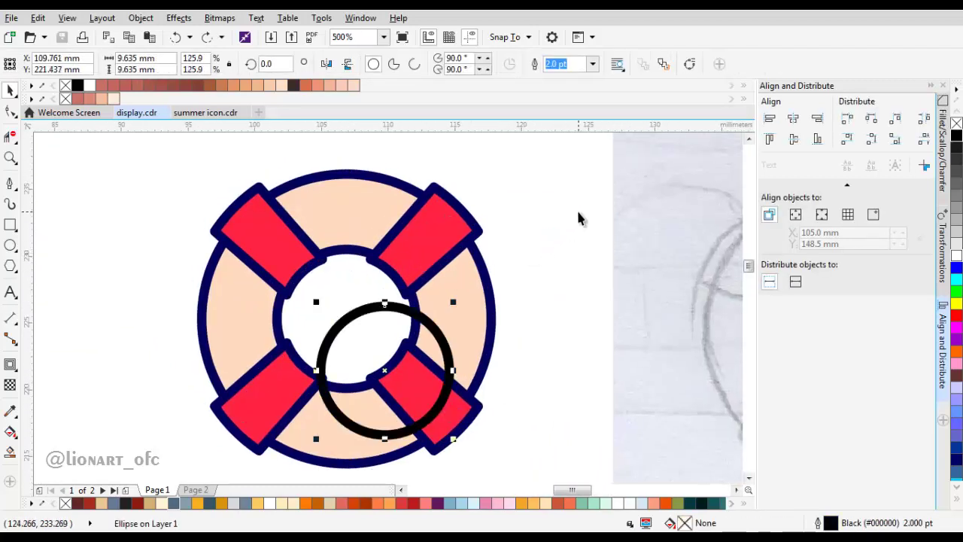
key(ctrl+z)
- Enlarge the circle to about 13.3 mm, keeping it centred on the swim ring
click(578, 212)
click(386, 269)
drag(415, 250, 536, 202)
scroll(417, 239, up, 1)
shift+click(497, 212)
click(394, 226)
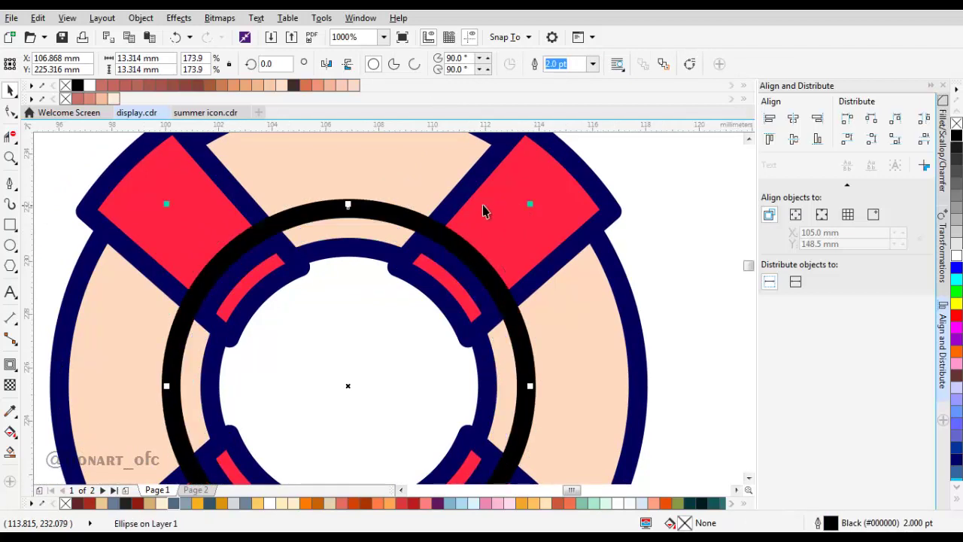
- Intersect the 13.3 mm circle with the peach ring to form an inner ring, and delete the circle
shift+click(404, 181)
click(441, 65)
scroll(366, 331, down, 2)
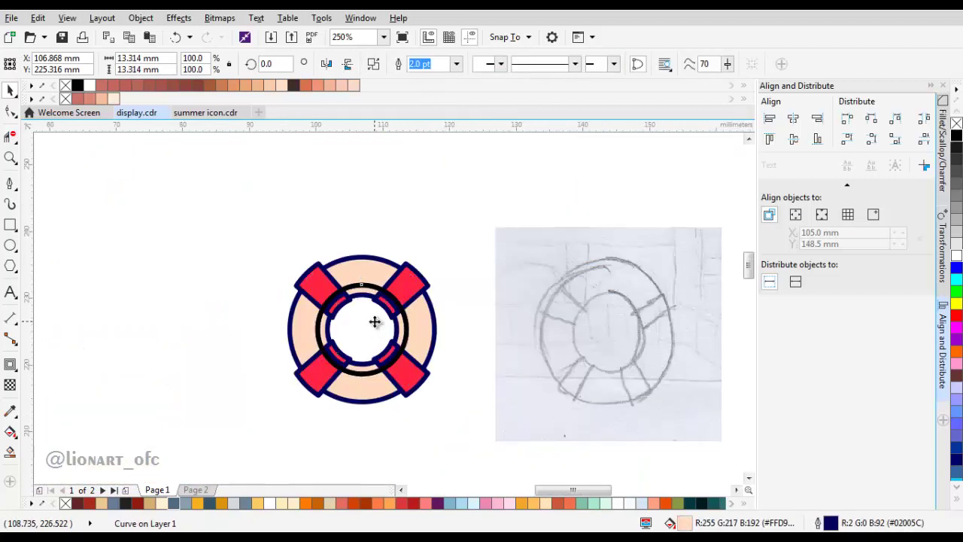
drag(375, 322, 374, 292)
click(374, 282)
key(Delete)
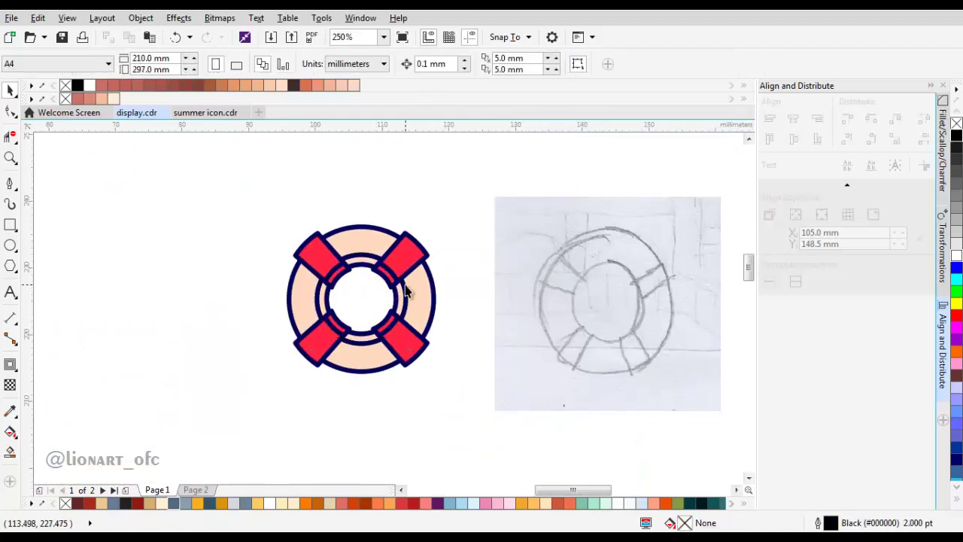
- Place an unfilled copy of the peach ring about 1.4 mm left of and 1.6 mm above the original
click(419, 299)
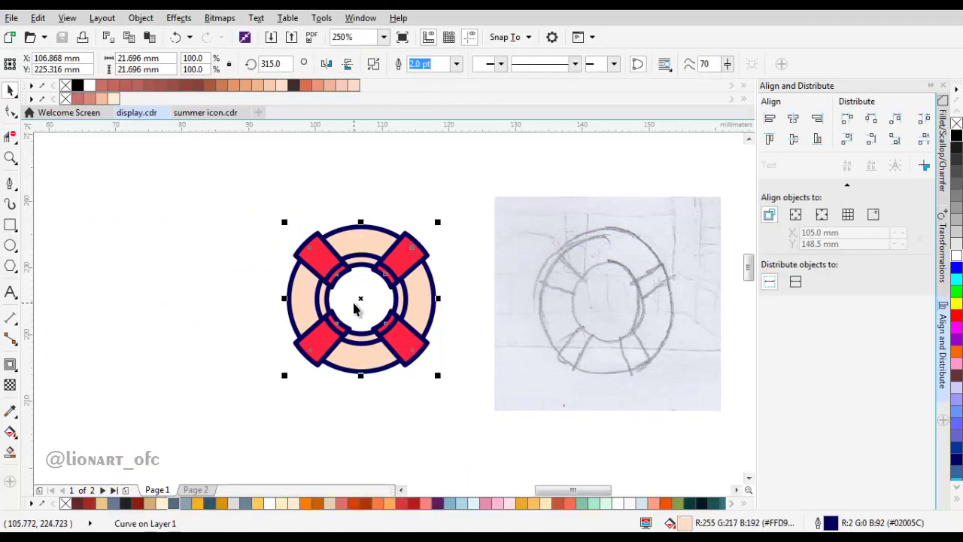
scroll(420, 302, up, 2)
drag(442, 290, 422, 271)
click(956, 124)
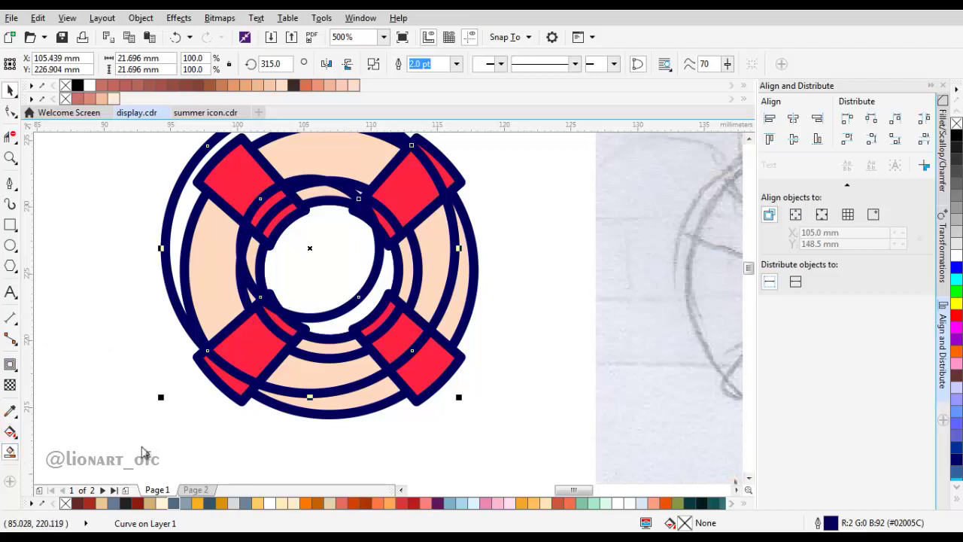
- Smart-fill the crescents left uncovered by the offset copy along the ring's bottom and right edges
click(355, 406)
click(453, 319)
drag(422, 226, 429, 258)
key(space)
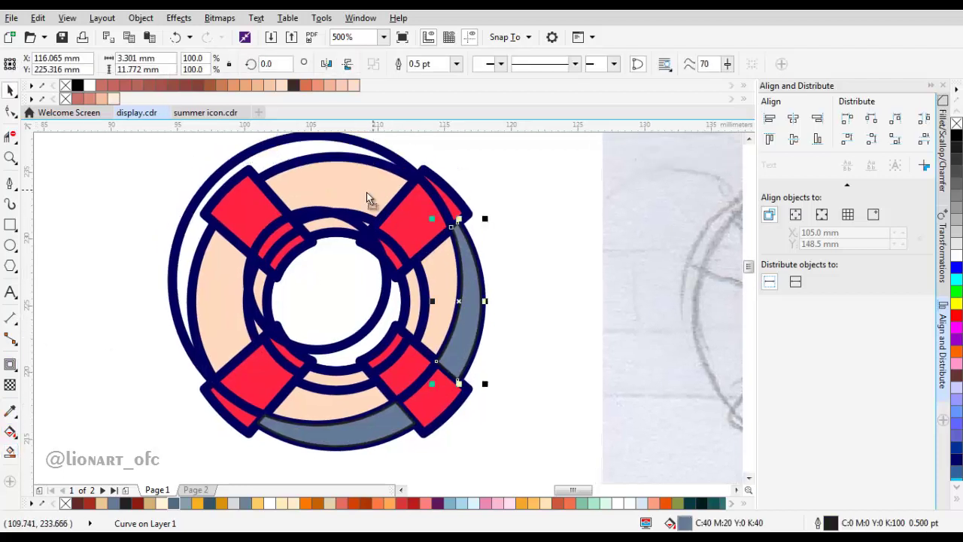
- Shift the ring outline copy closer to the original and smart-fill the outer end of the lower-right red band
drag(416, 197, 301, 231)
drag(405, 235, 405, 224)
key(ctrl+z)
drag(430, 307, 456, 262)
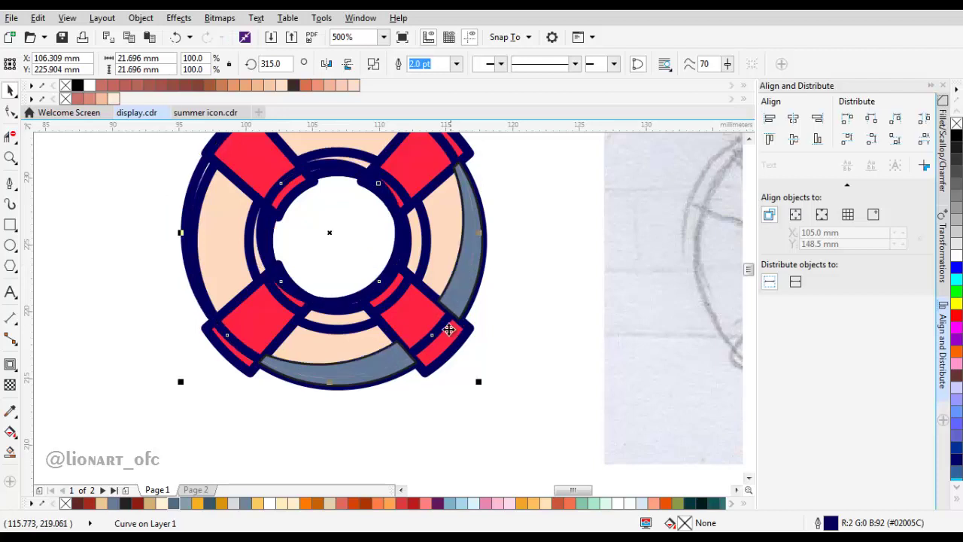
scroll(446, 342, up, 2)
click(445, 348)
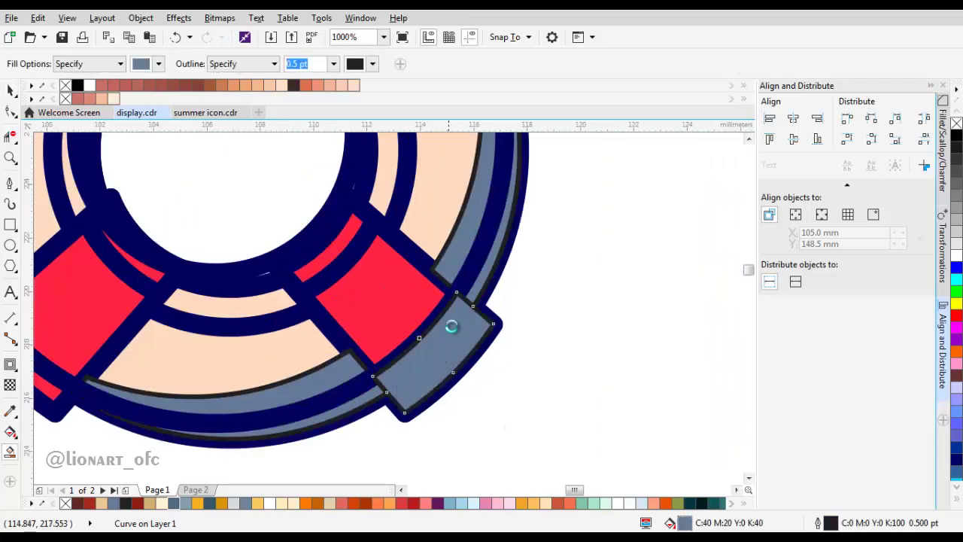
- Delete the offset outline copy, keeping the shadow shapes on the ring and the band end
scroll(451, 326, down, 4)
scroll(451, 301, up, 2)
key(ctrl+z)
drag(449, 278, 458, 264)
key(Delete)
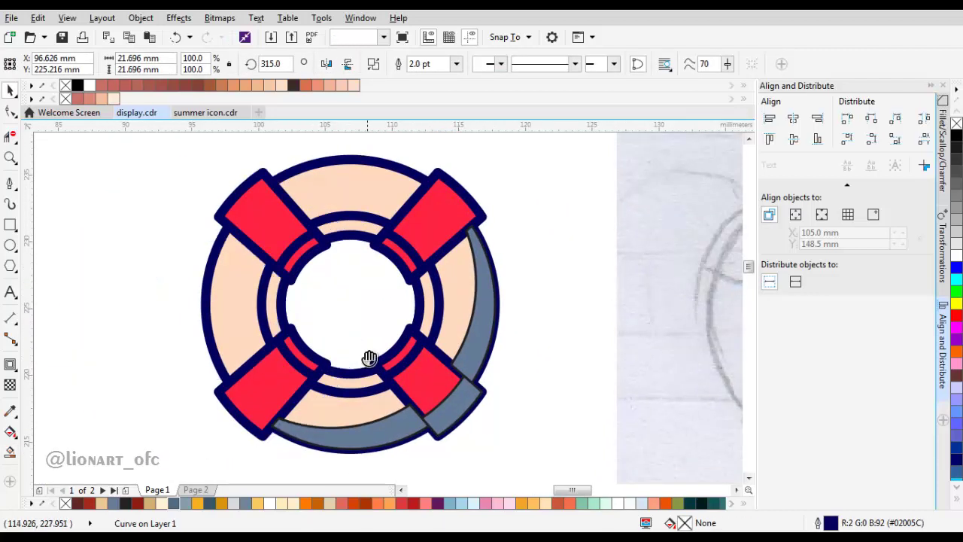
drag(369, 359, 388, 321)
click(295, 357)
drag(460, 211, 475, 223)
key(ctrl+z)
key(ctrl+z)
- Draw a bent four-point Pen line, about 17.2 by 16.6 mm, from below the lower-left band across the hole past the upper-right band
click(10, 183)
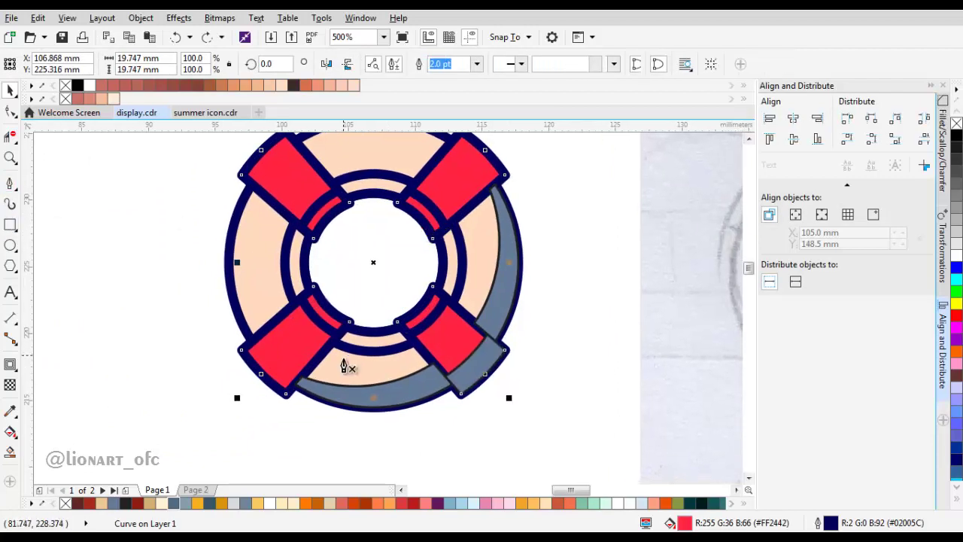
scroll(308, 399, up, 1)
click(279, 418)
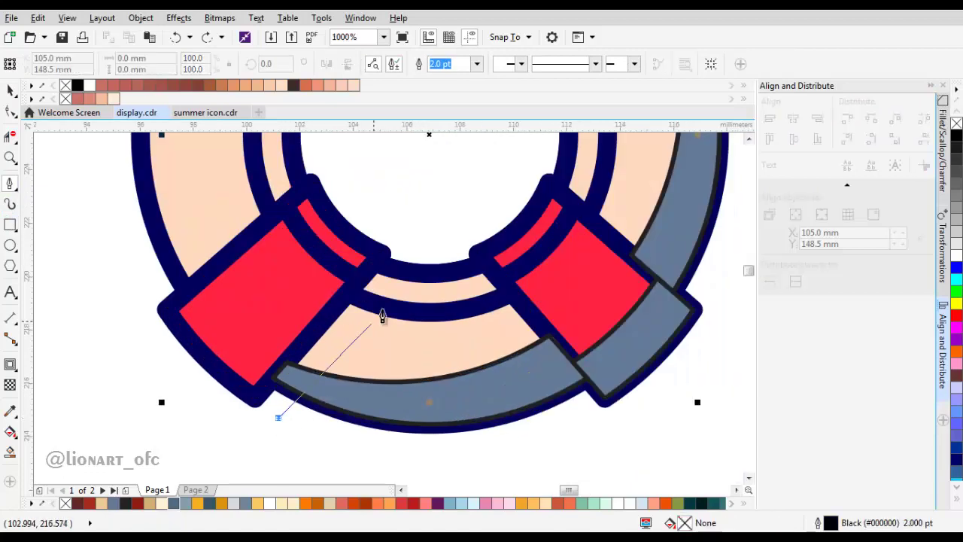
click(414, 265)
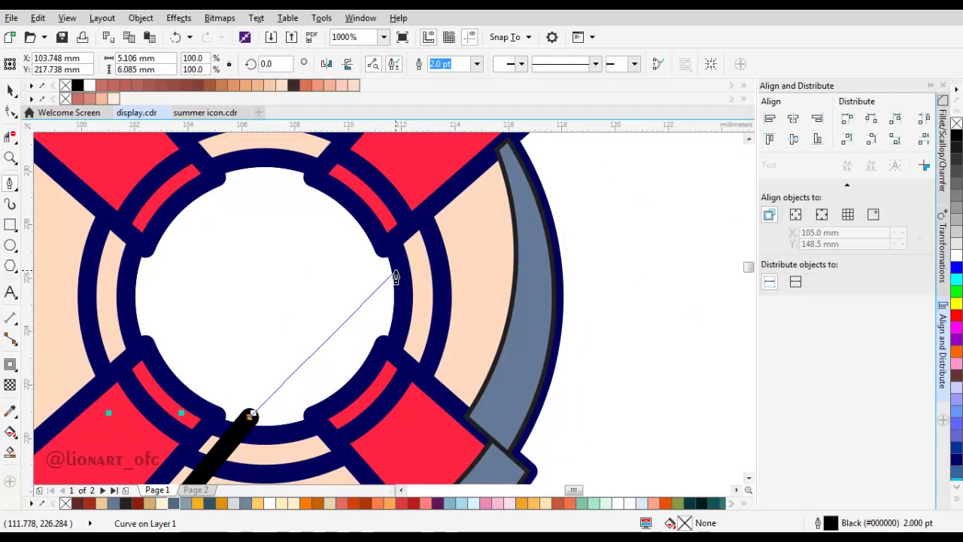
scroll(529, 224, down, 4)
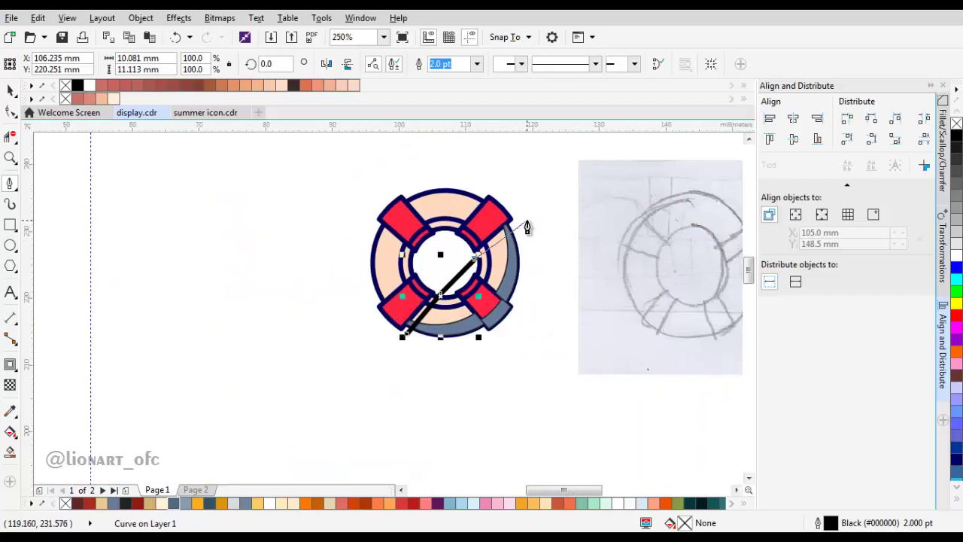
scroll(512, 226, up, 6)
click(500, 230)
scroll(499, 240, down, 5)
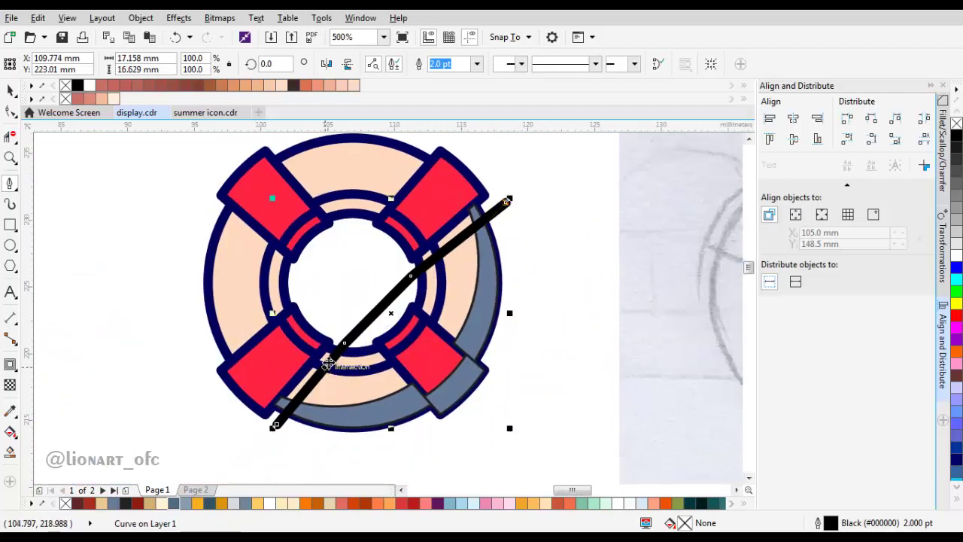
- Adjust the nodes of the bent line so its end segments run alongside the lower-left and upper-right red bands
scroll(346, 340, up, 5)
key(F10)
scroll(344, 339, down, 2)
drag(265, 274, 393, 419)
scroll(382, 295, up, 2)
scroll(406, 271, down, 3)
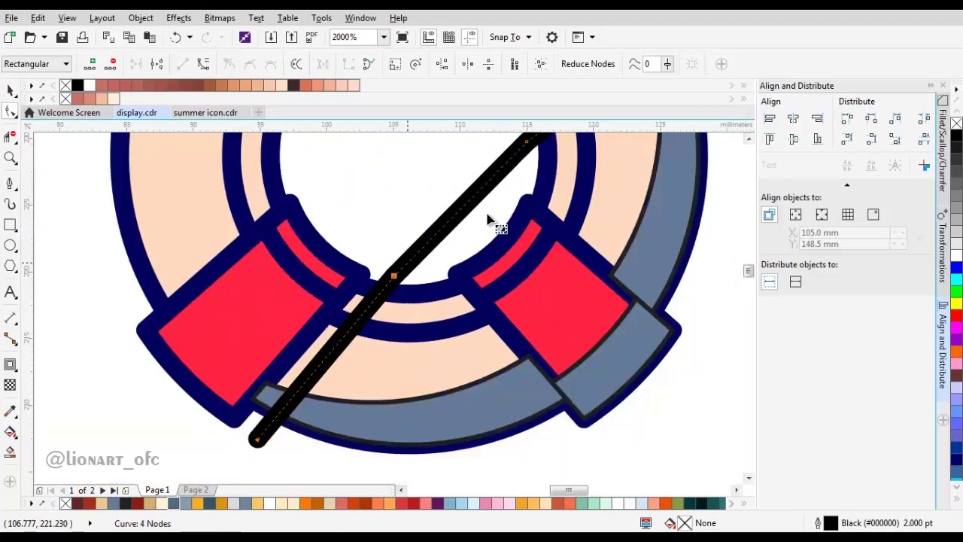
scroll(527, 165, up, 2)
drag(604, 353, 296, 198)
scroll(548, 208, up, 1)
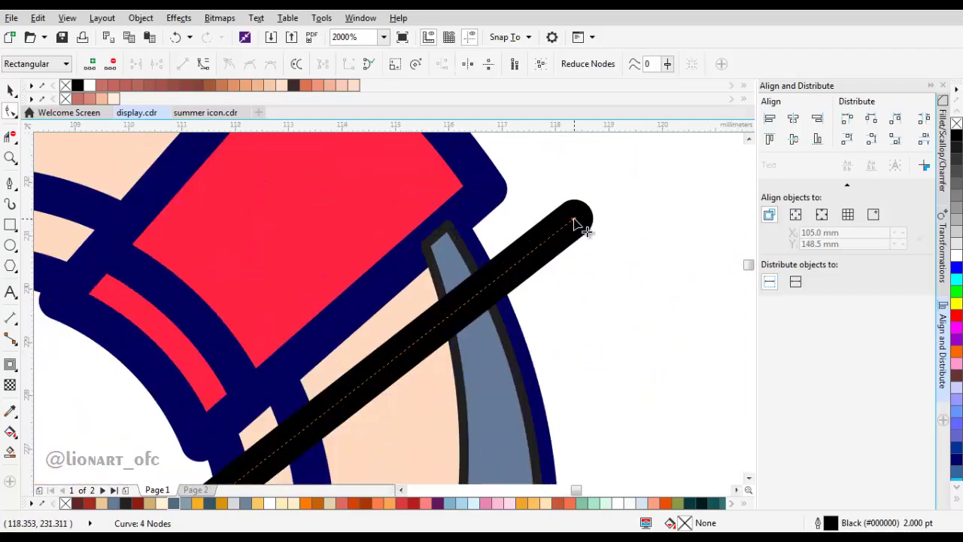
drag(575, 226, 569, 216)
scroll(477, 221, down, 1)
scroll(414, 258, down, 1)
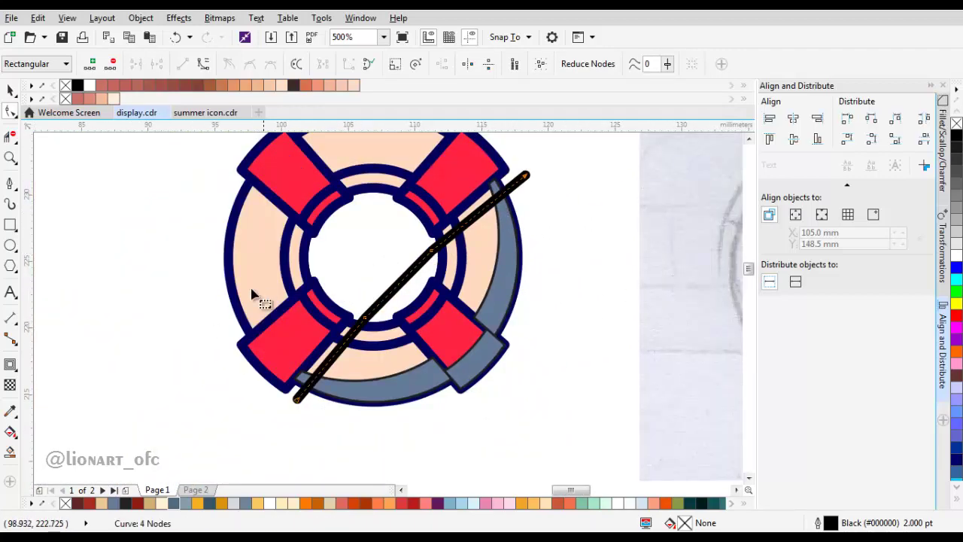
- Smart-fill the narrow strips between the bent line and the lower-left and upper-right bands, and delete the line
click(11, 451)
scroll(319, 361, up, 1)
scroll(522, 233, down, 1)
scroll(522, 233, up, 1)
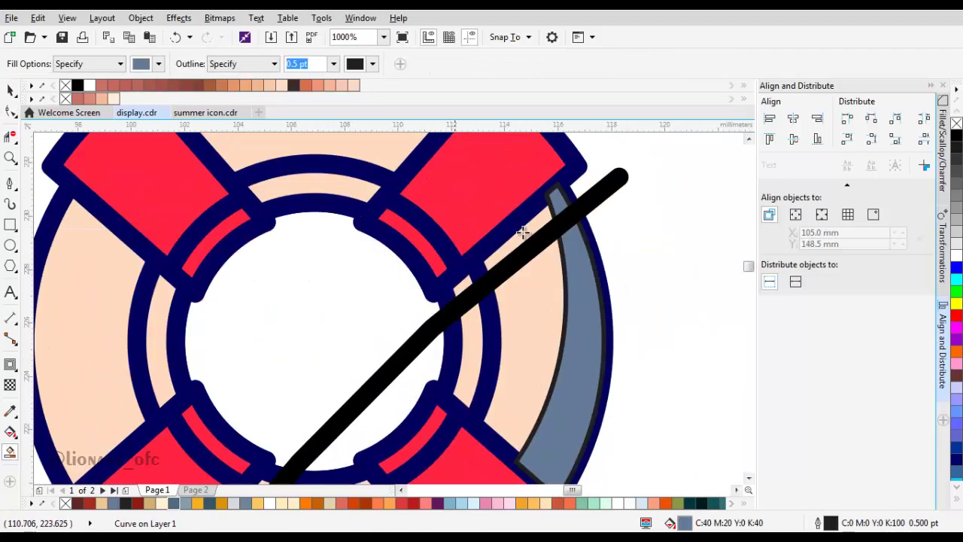
click(525, 239)
scroll(525, 238, down, 1)
key(space)
click(512, 343)
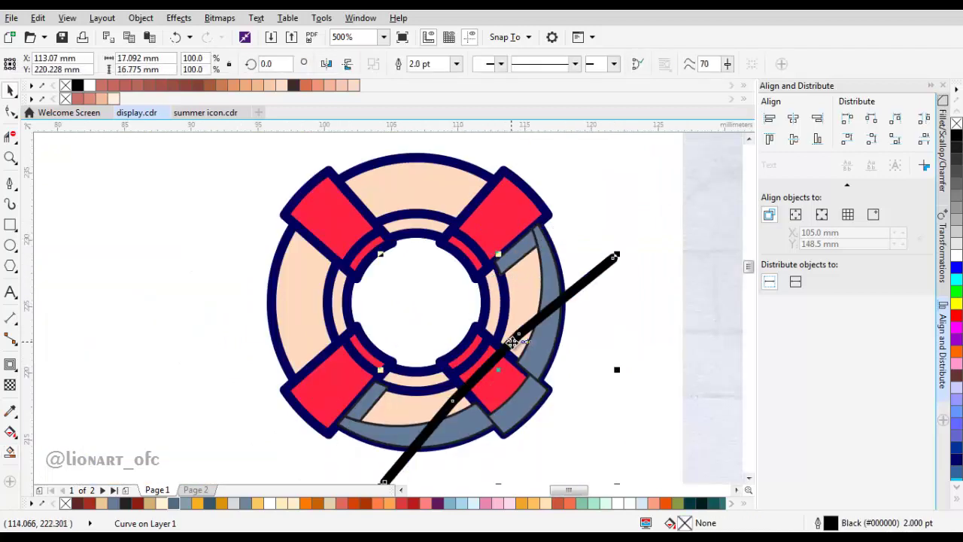
key(Delete)
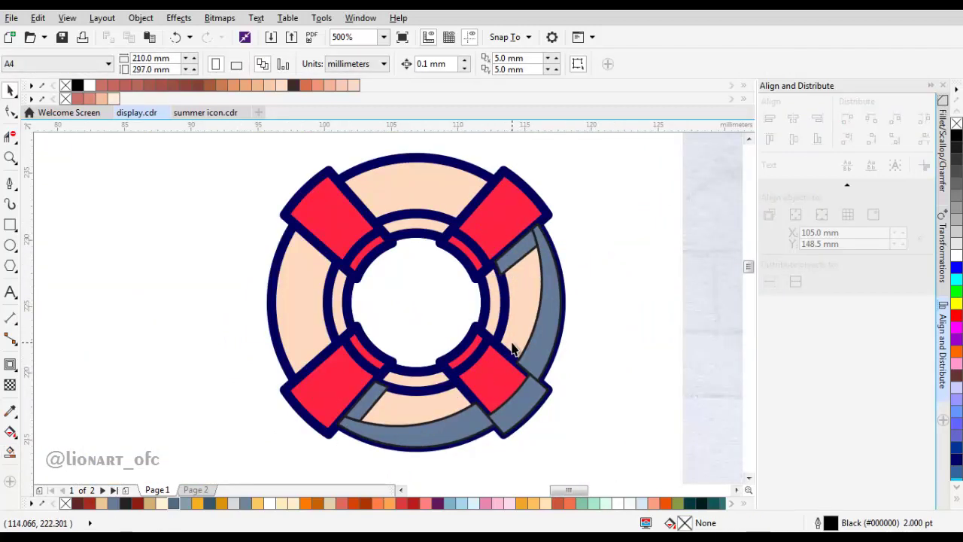
scroll(422, 304, down, 2)
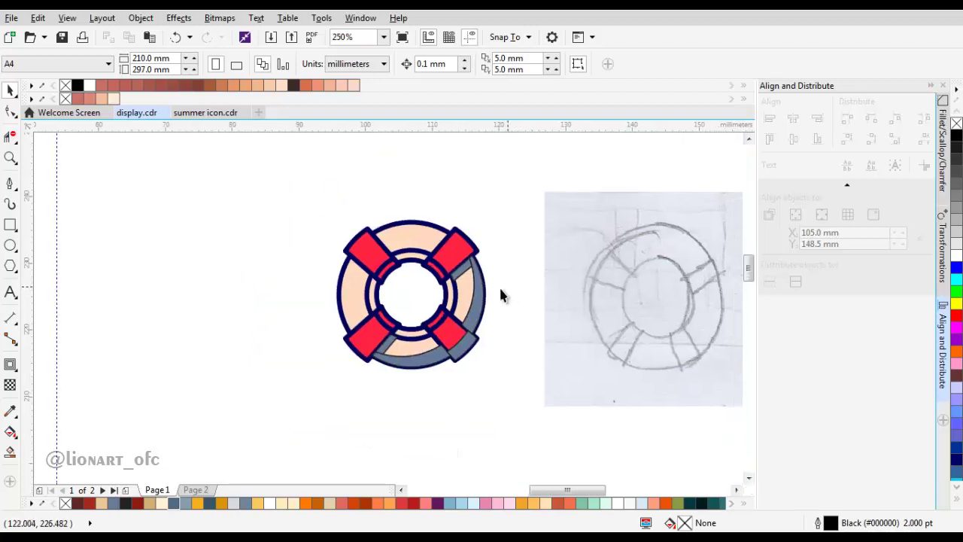
- Sample the darker peach swatch #D9B8A3 and fill the right and bottom shadow crescents with it
click(10, 411)
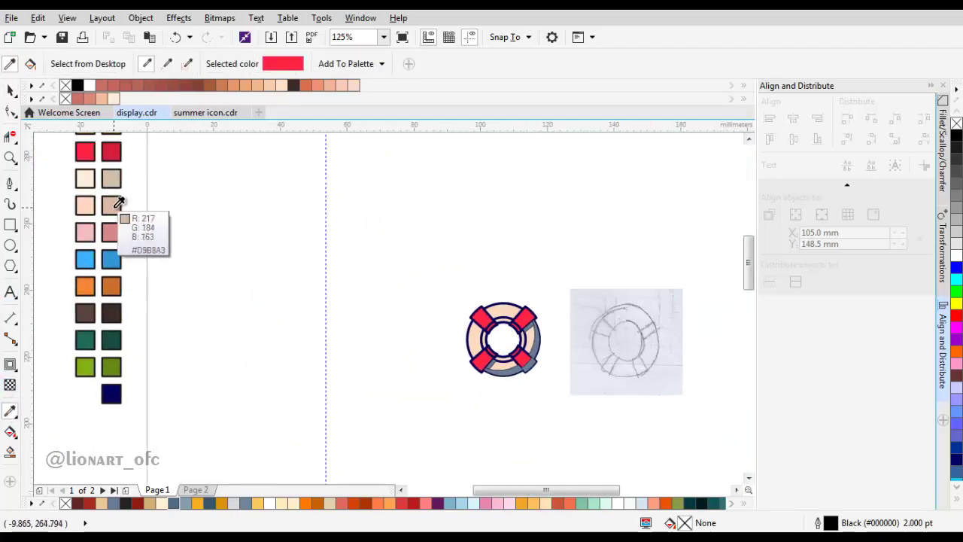
click(117, 205)
scroll(501, 342, up, 2)
click(493, 305)
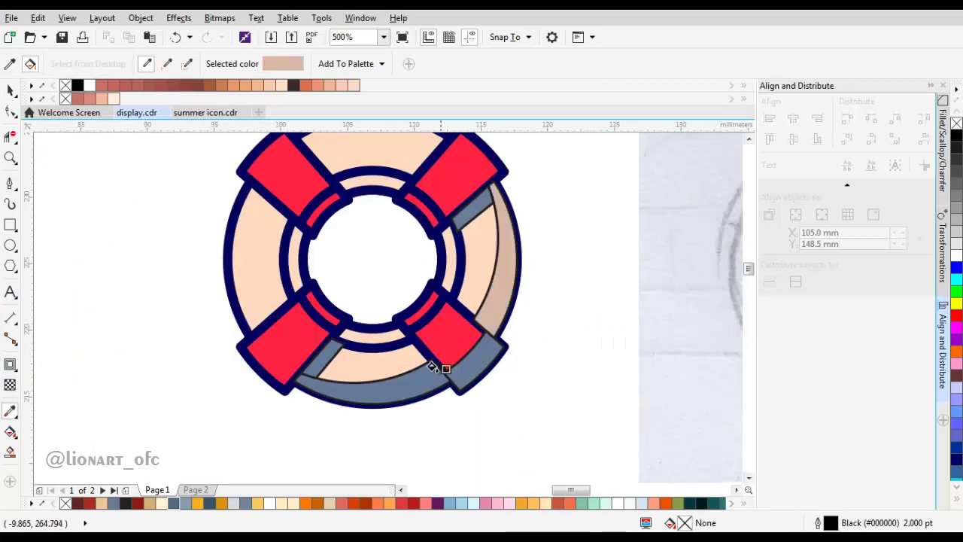
click(420, 385)
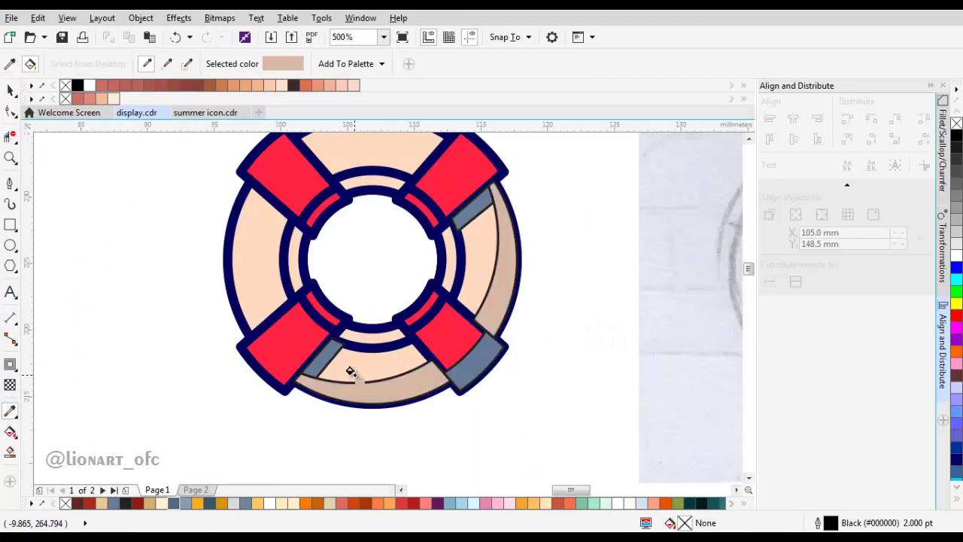
- Apply the sampled #D9B8A3 colour to both the fill and the outline of the inner ring
click(287, 258)
key(space)
scroll(297, 261, up, 2)
key(space)
click(293, 259)
key(space)
scroll(292, 263, down, 2)
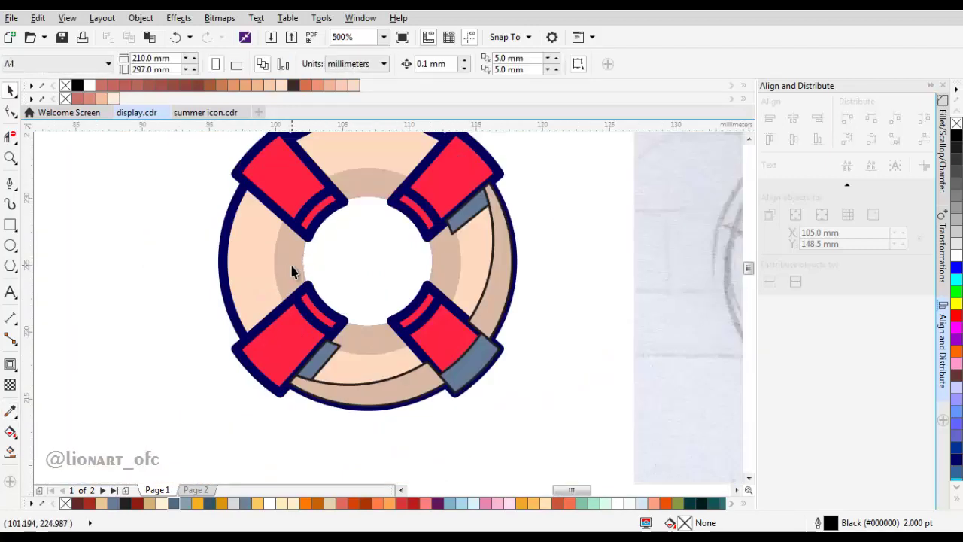
- Select the inner ring, both crescents and both blue strips, and set their outline width to None
click(288, 272)
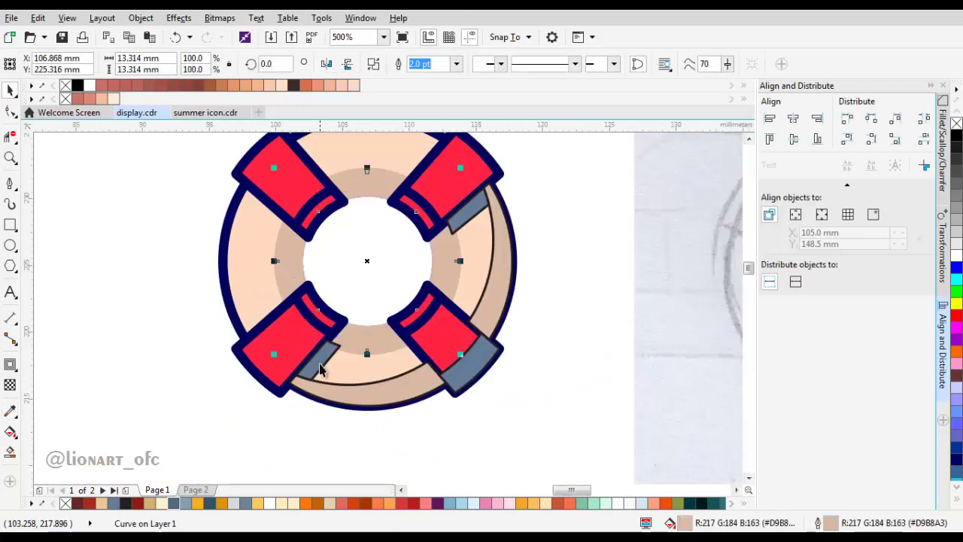
shift+click(320, 369)
shift+click(490, 279)
shift+click(476, 212)
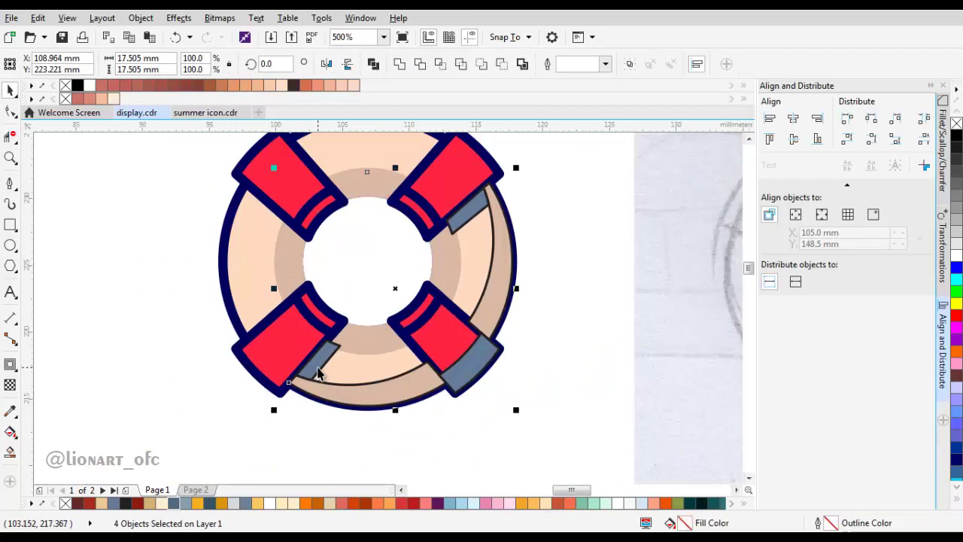
click(605, 64)
click(572, 76)
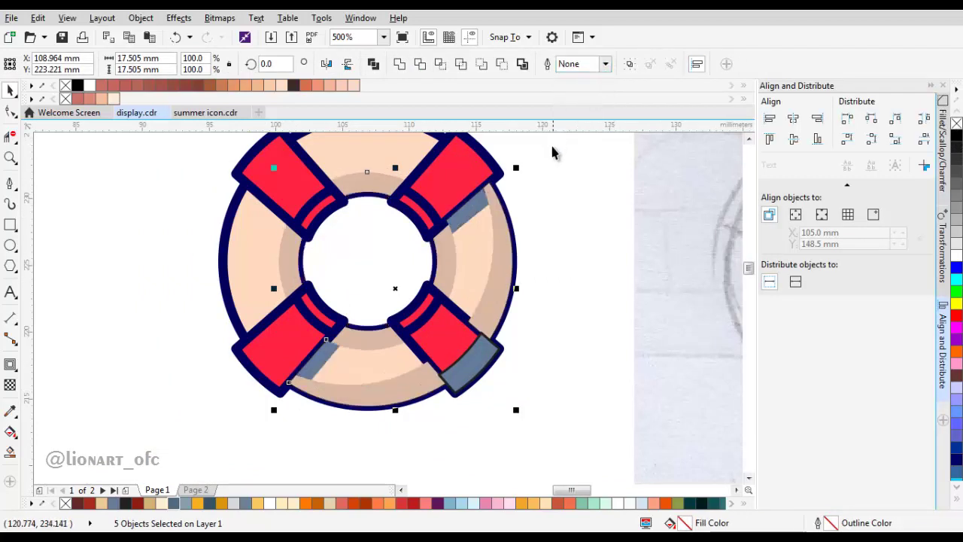
key(Escape)
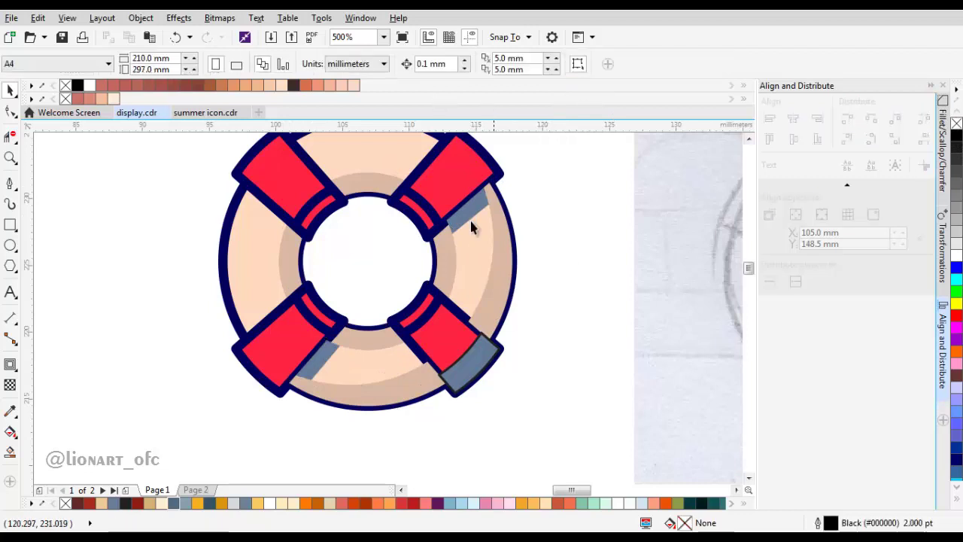
- Weld the upper-right shadow strip to the right crescent and the lower-left strip to the bottom crescent
click(500, 259)
shift+click(477, 215)
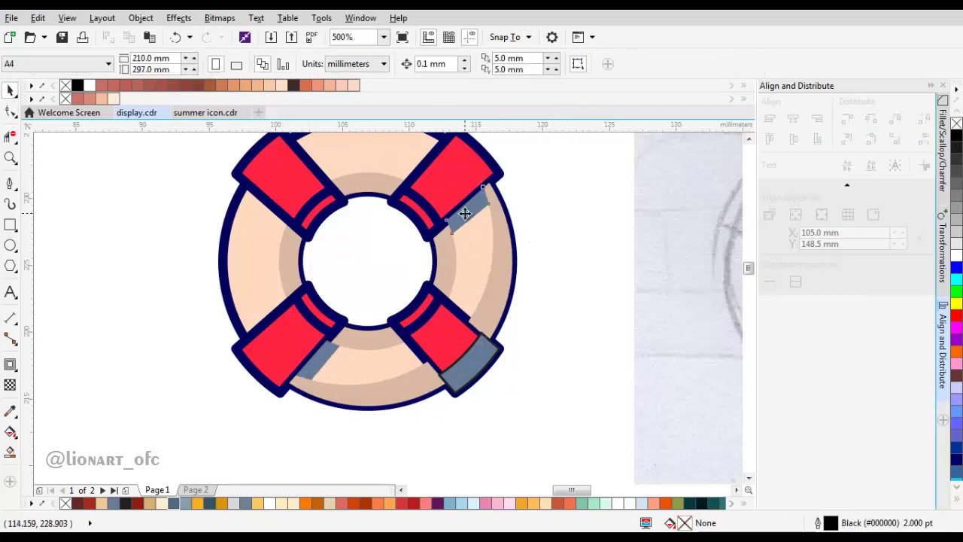
click(400, 64)
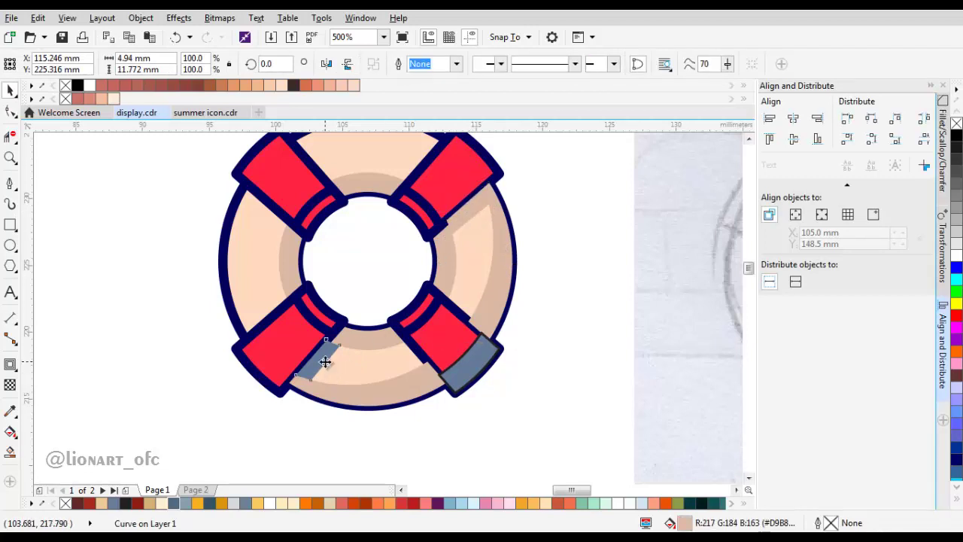
shift+click(348, 391)
click(400, 64)
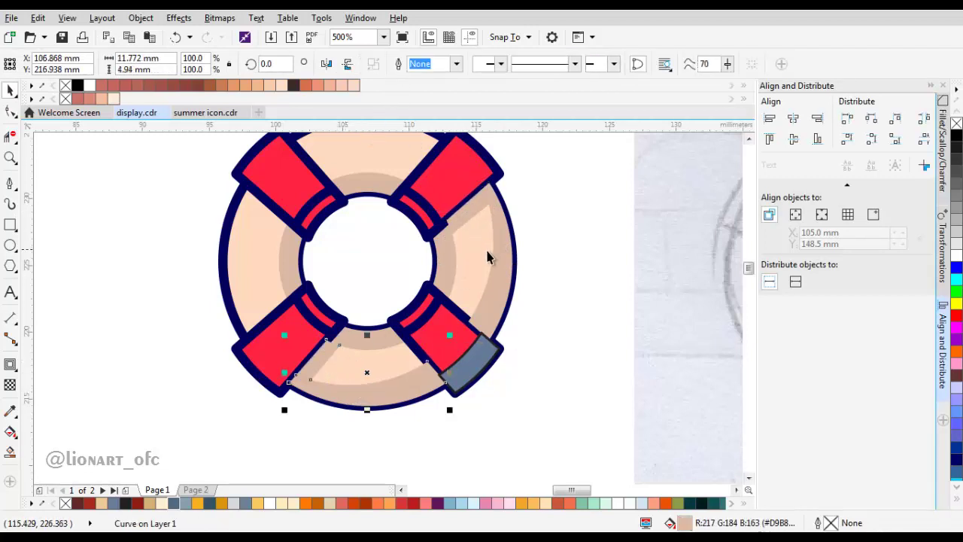
- Weld the right and bottom shadow shapes together and with the inner shadow ring into one curve, and deselect it
shift+click(485, 248)
click(399, 64)
scroll(388, 340, up, 2)
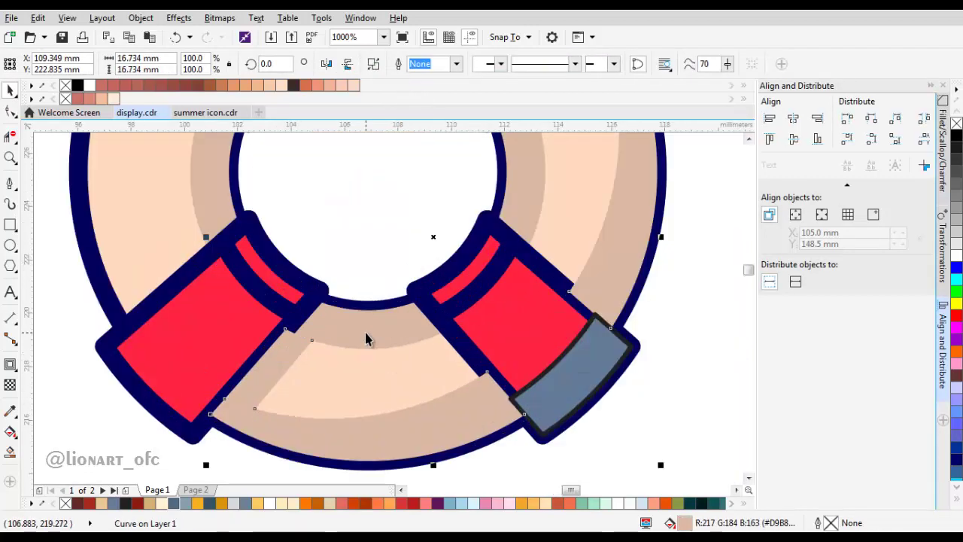
shift+click(371, 332)
click(399, 64)
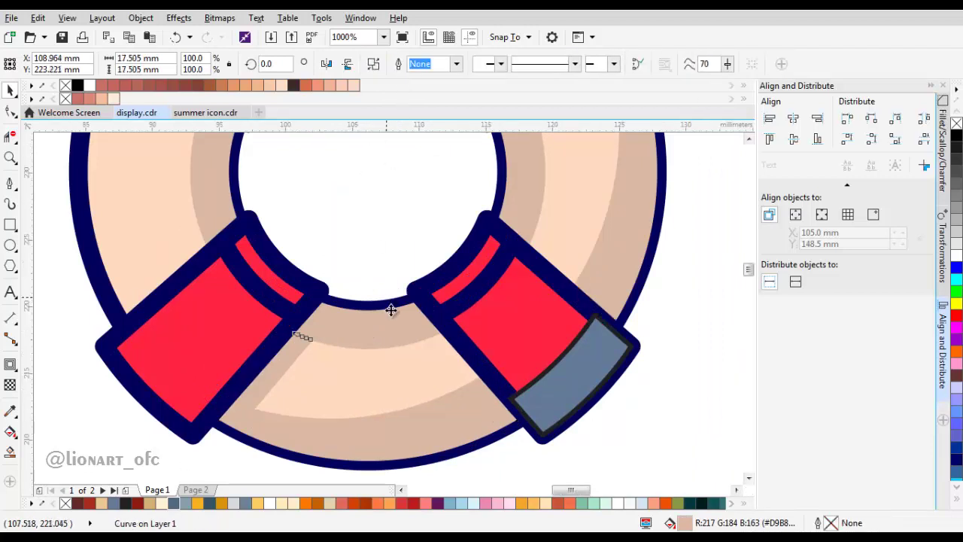
key(Escape)
- Sample the darker red swatch #D61E37 and fill the lower-right band's outer end and the bands' inner strips with it
scroll(421, 316, down, 4)
scroll(410, 297, up, 2)
scroll(471, 318, down, 4)
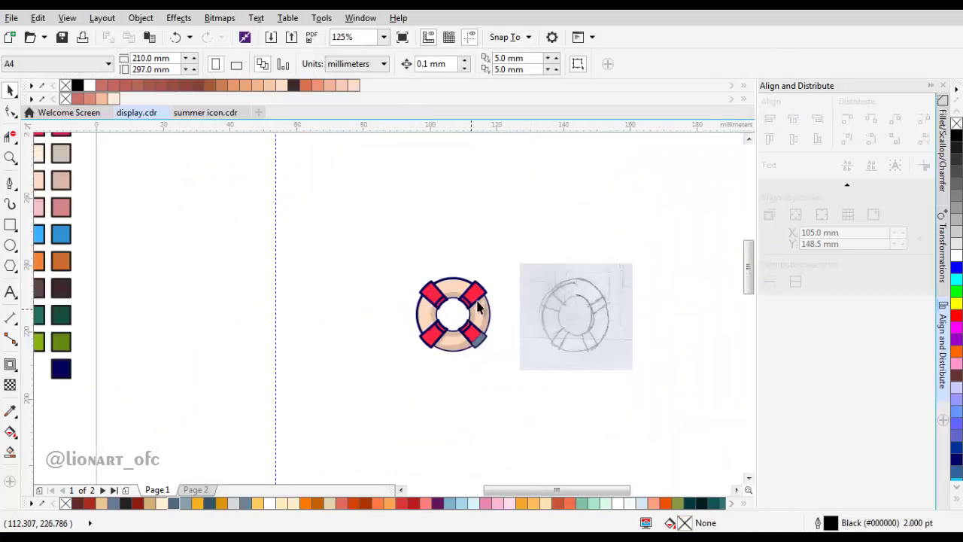
click(13, 411)
drag(111, 238, 221, 265)
click(169, 154)
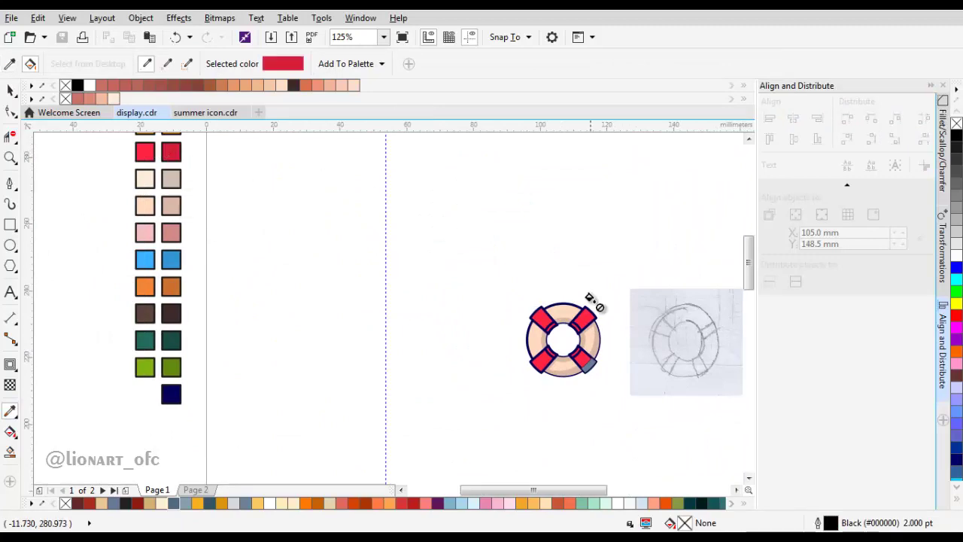
scroll(583, 369, up, 6)
click(503, 309)
scroll(501, 338, up, 2)
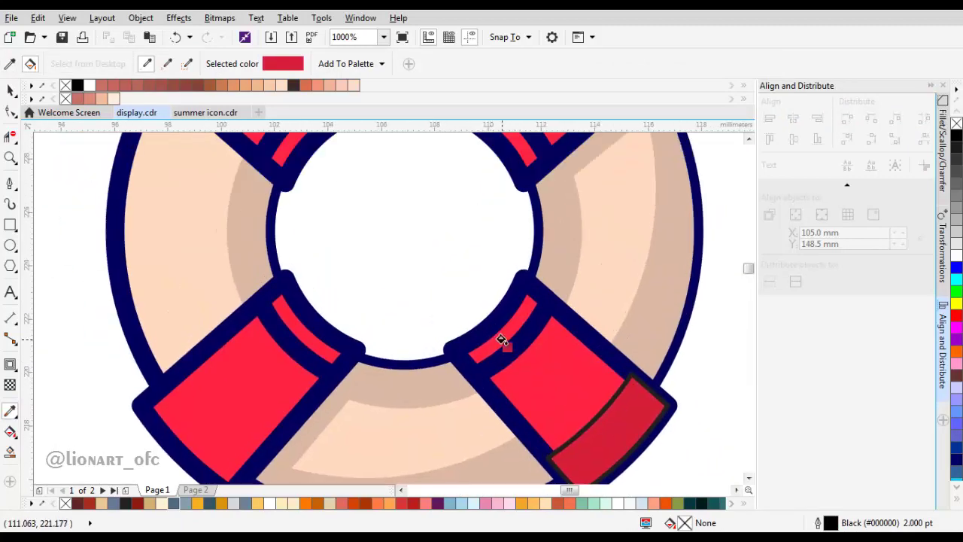
scroll(505, 338, down, 1)
scroll(522, 335, up, 4)
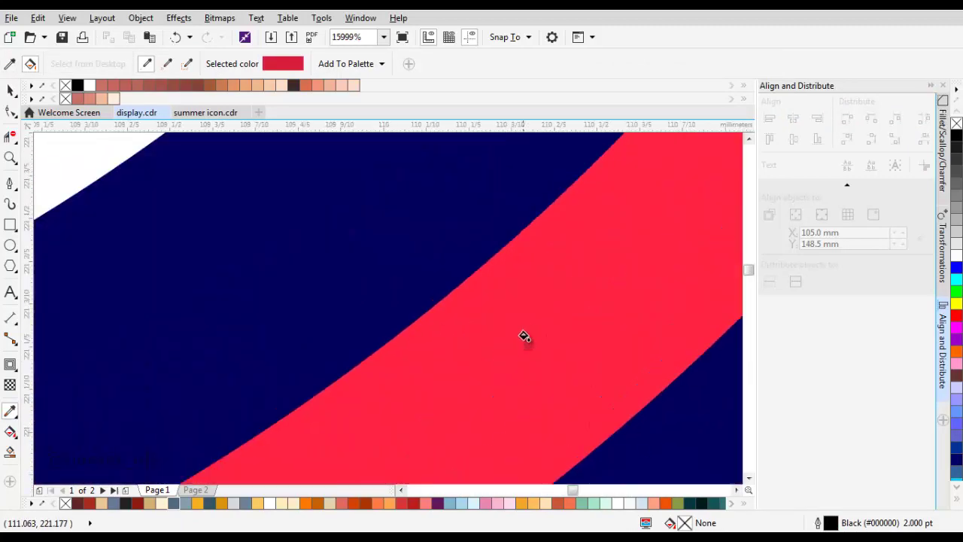
click(528, 332)
scroll(529, 331, down, 4)
- Set the outline width of both dark red shadow shapes to None, deselect them and save the document
key(F10)
scroll(529, 336, down, 4)
scroll(512, 359, up, 2)
key(space)
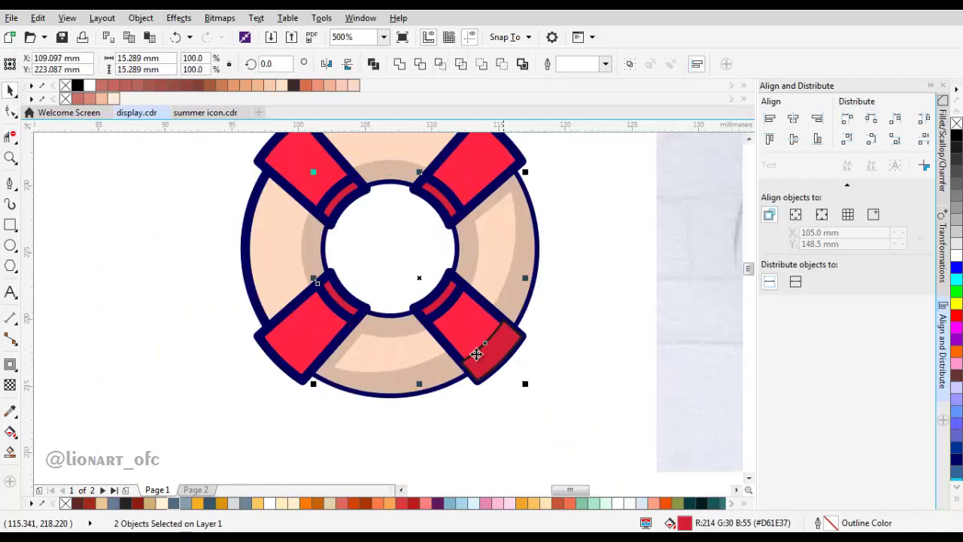
click(599, 65)
click(579, 75)
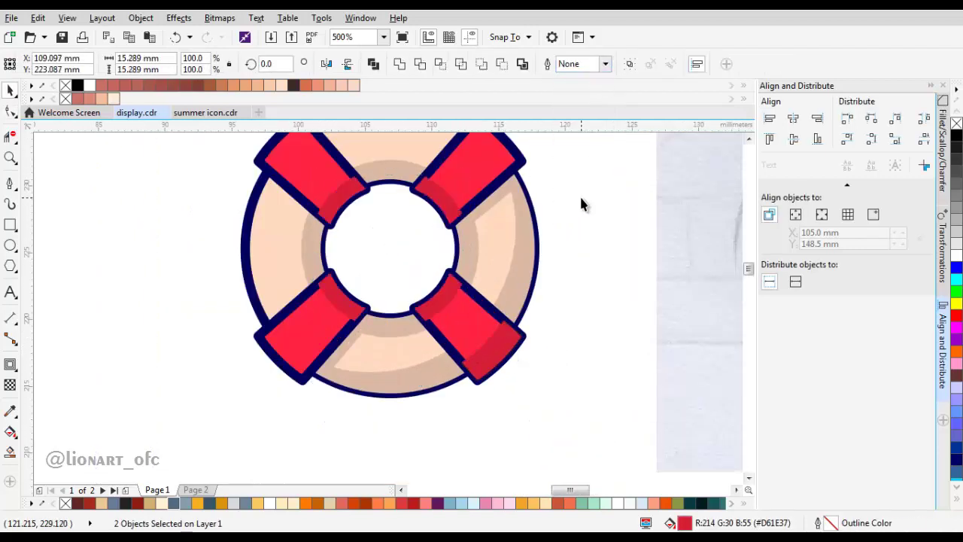
scroll(557, 249, down, 2)
click(537, 298)
key(ctrl+s)
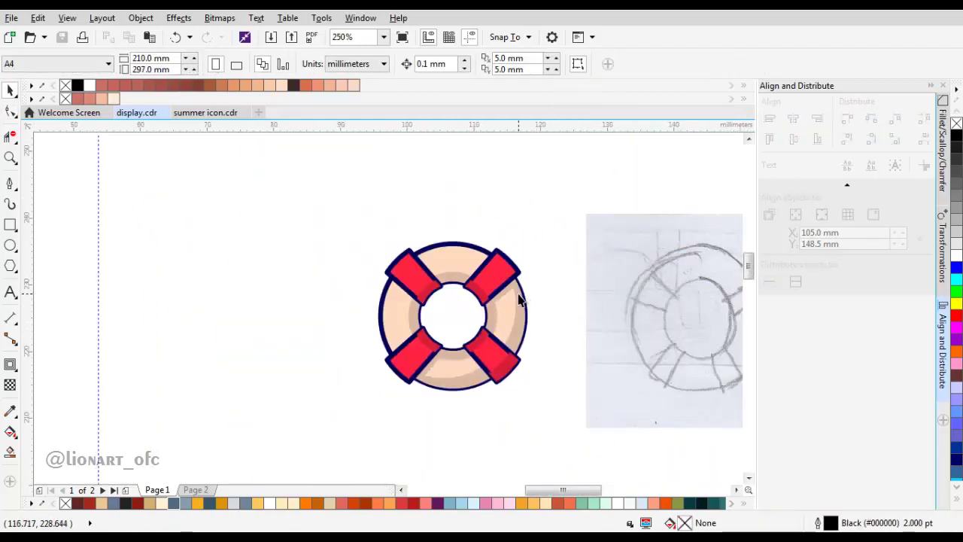
- Copy the red bands, set the original's outline width to None, paste the copy on top and remove the copy's fill
drag(519, 286, 414, 270)
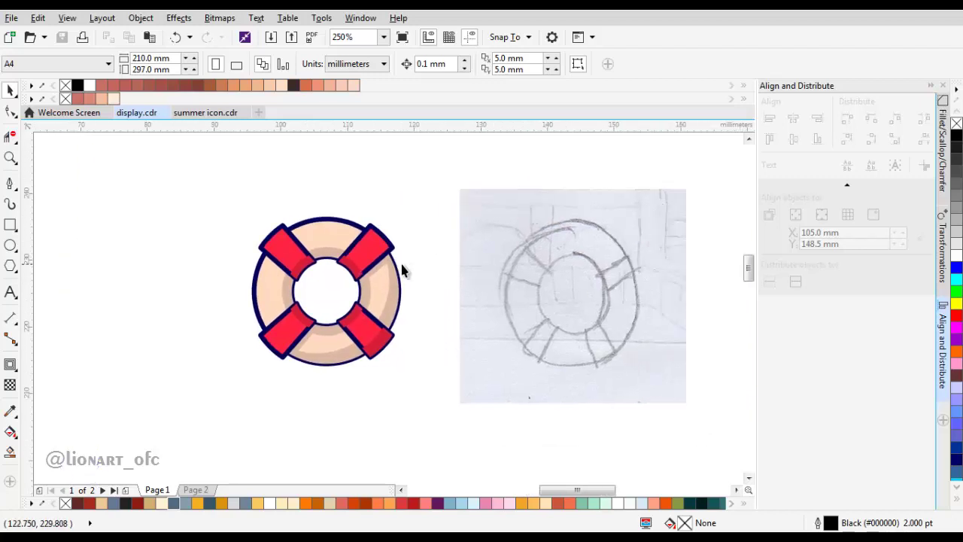
drag(342, 267, 427, 258)
scroll(425, 254, up, 1)
click(475, 223)
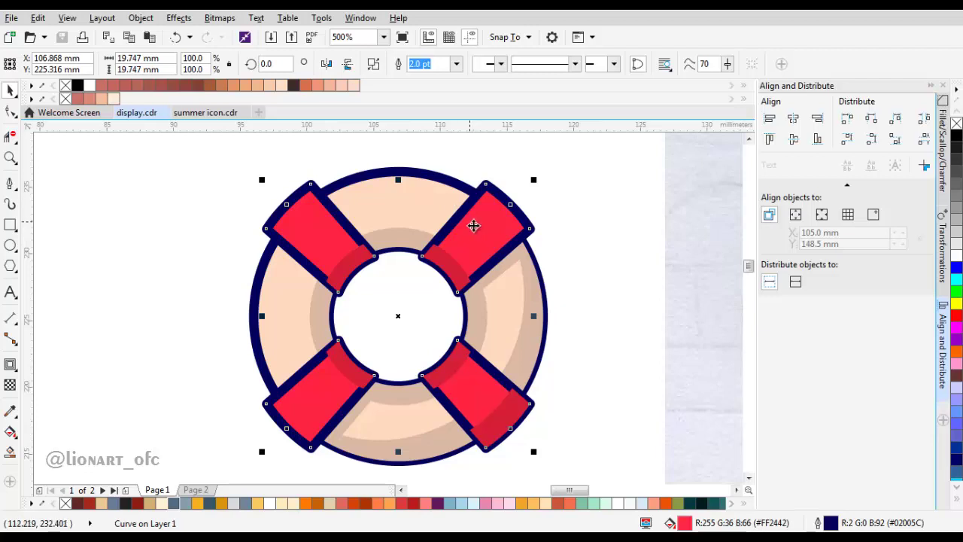
right_click(473, 225)
click(495, 290)
click(456, 64)
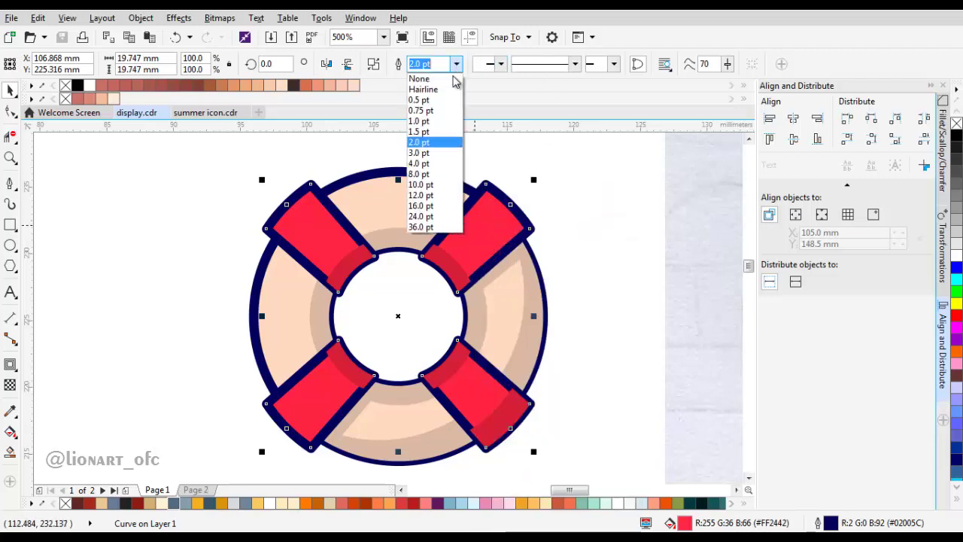
click(456, 79)
right_click(548, 144)
click(596, 238)
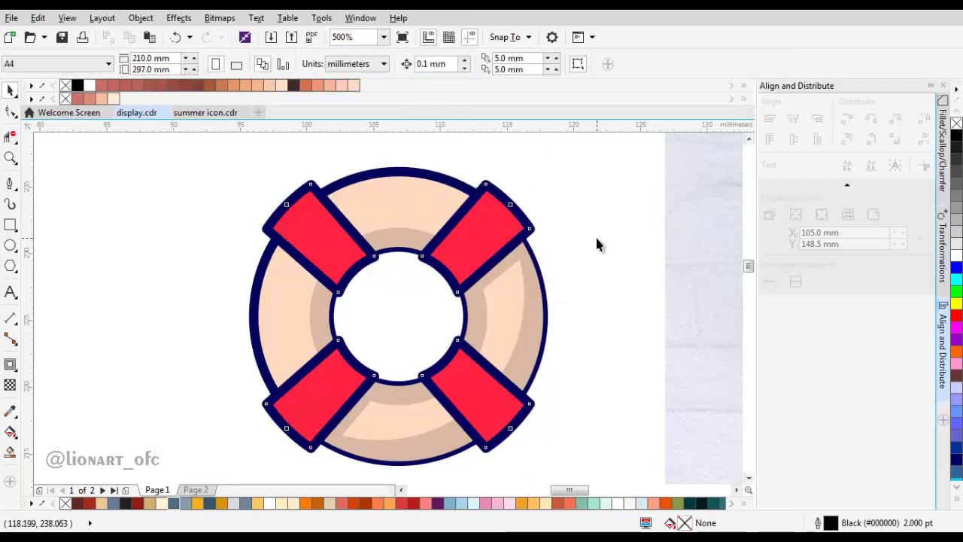
click(956, 123)
click(387, 221)
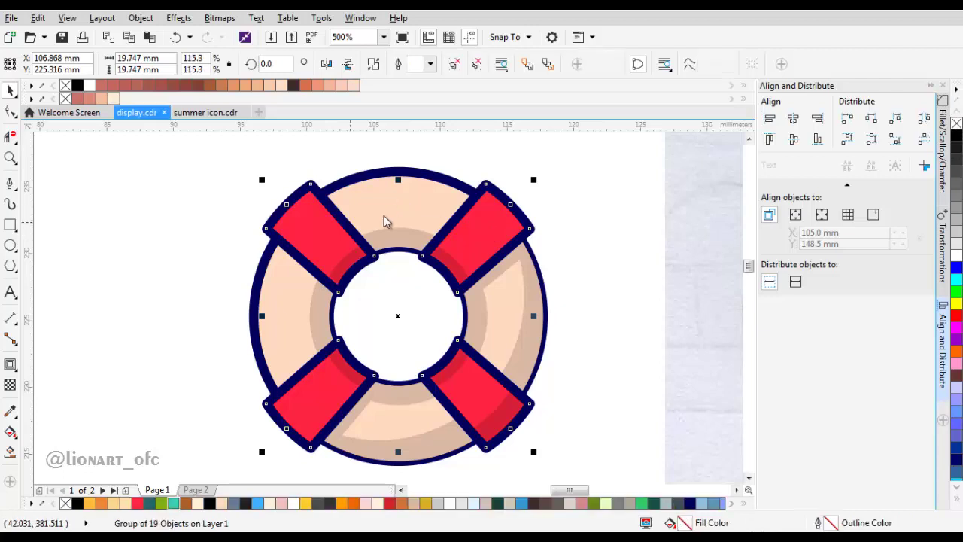
- Cut a gap in the outline along the upper-left band's lower edge near the outer ring, and adjust the end node
click(292, 249)
scroll(292, 249, up, 2)
key(F10)
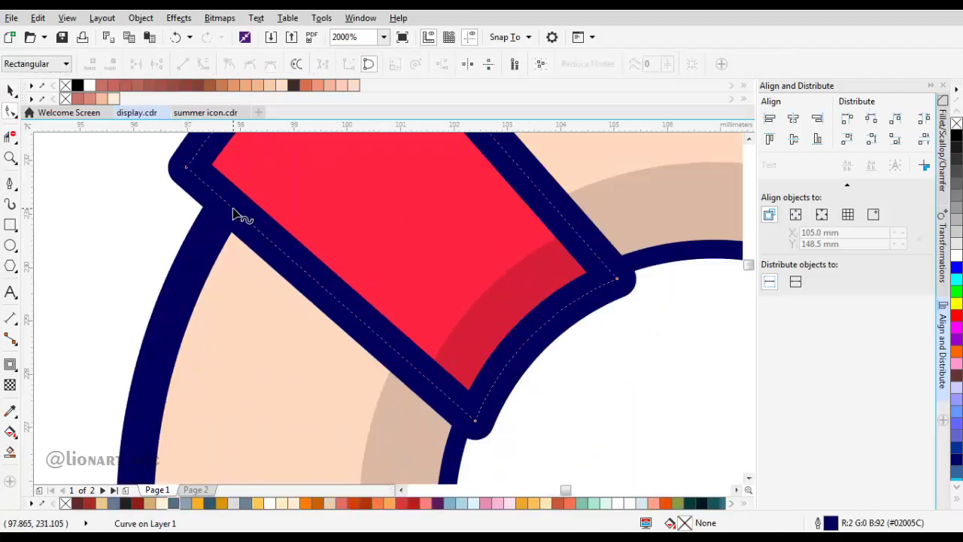
click(231, 207)
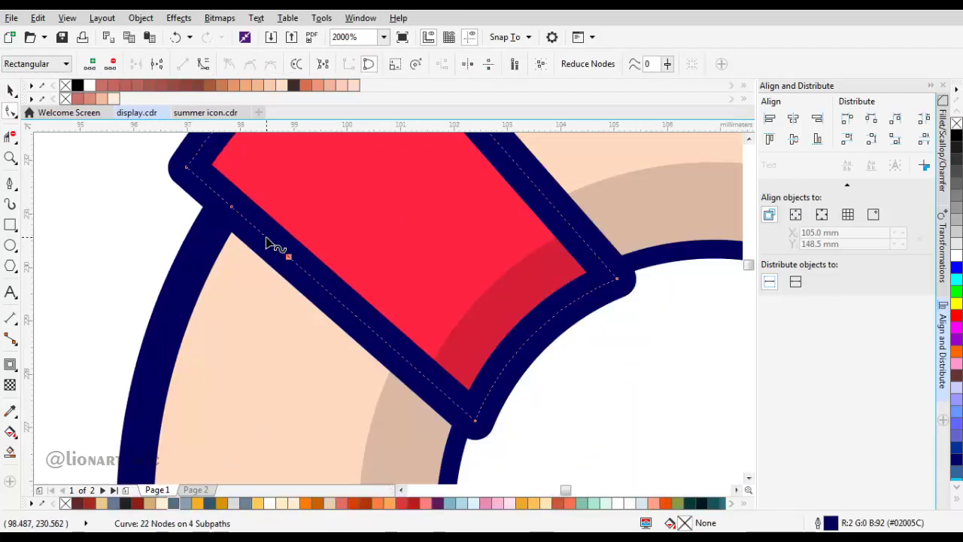
click(266, 237)
key(Delete)
scroll(250, 216, up, 1)
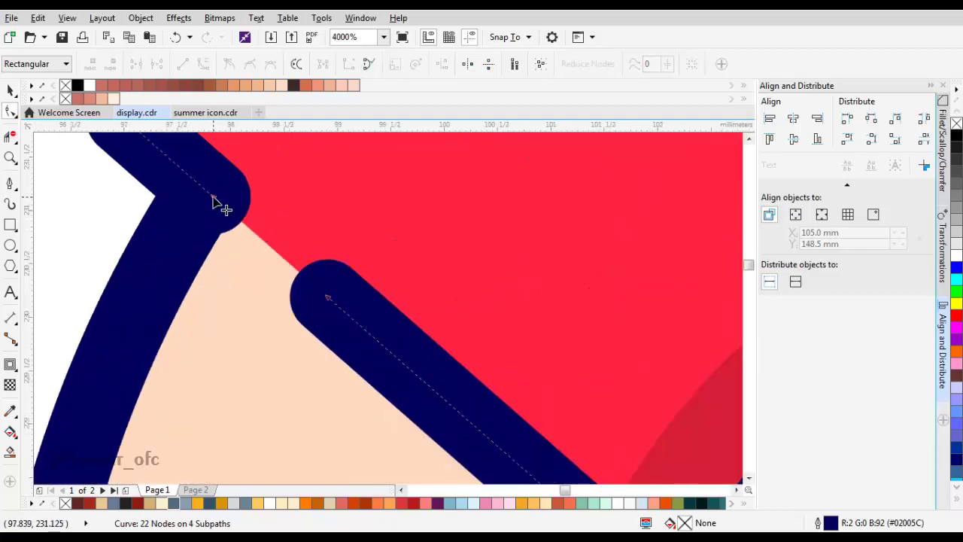
drag(214, 197, 210, 191)
- Cut a gap in the outline along the lower-left band's lower-right side, starting just past its inner corner
scroll(243, 225, down, 4)
scroll(268, 281, up, 2)
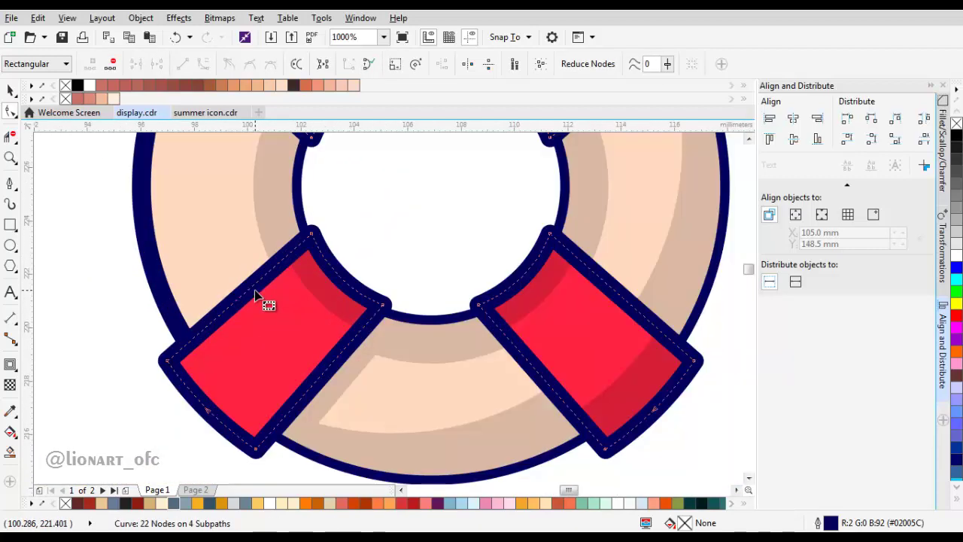
scroll(254, 288, down, 1)
drag(290, 278, 285, 298)
click(259, 221)
scroll(290, 333, up, 2)
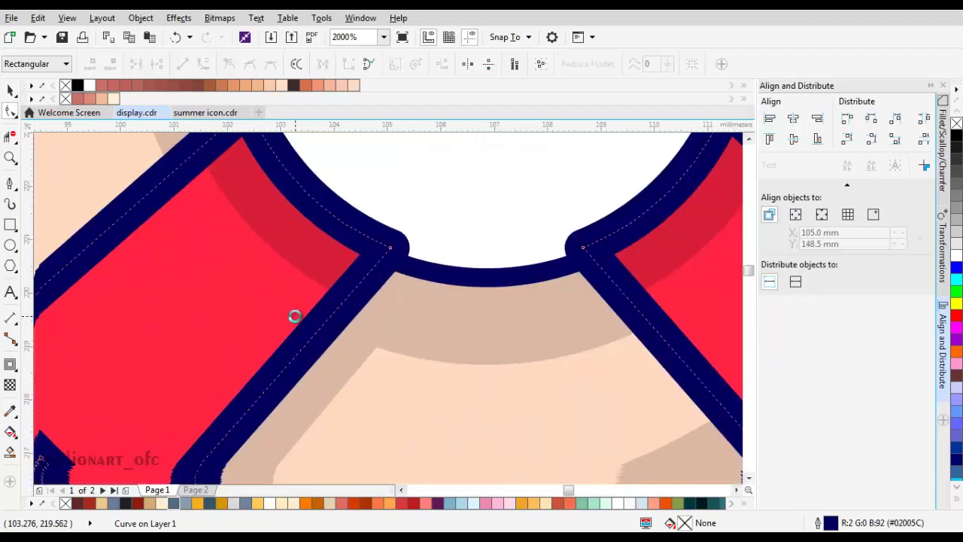
double_click(290, 363)
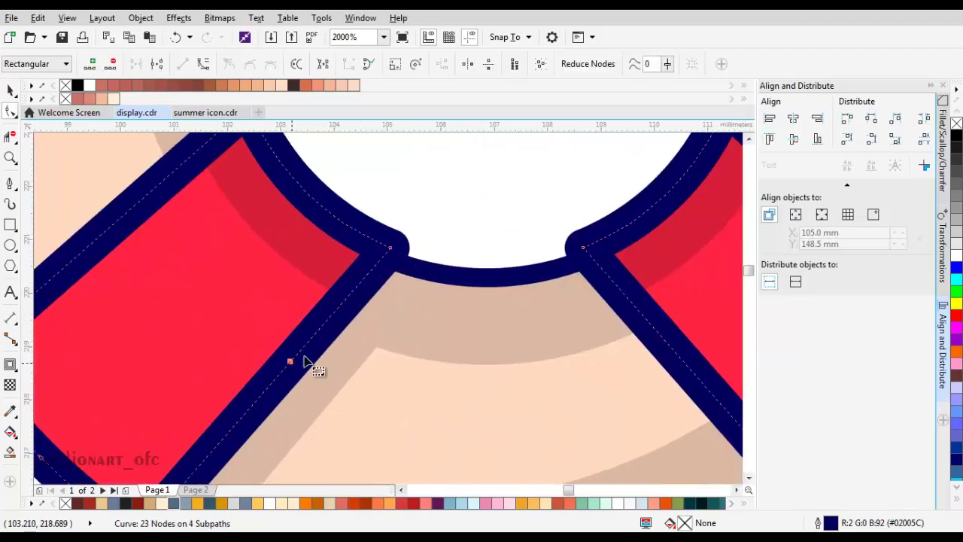
click(322, 330)
key(Delete)
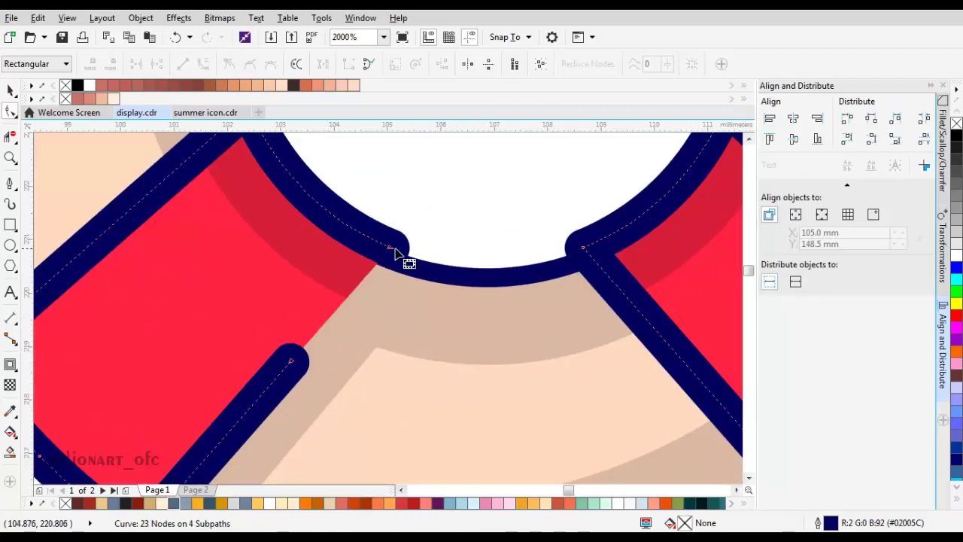
scroll(395, 252, up, 1)
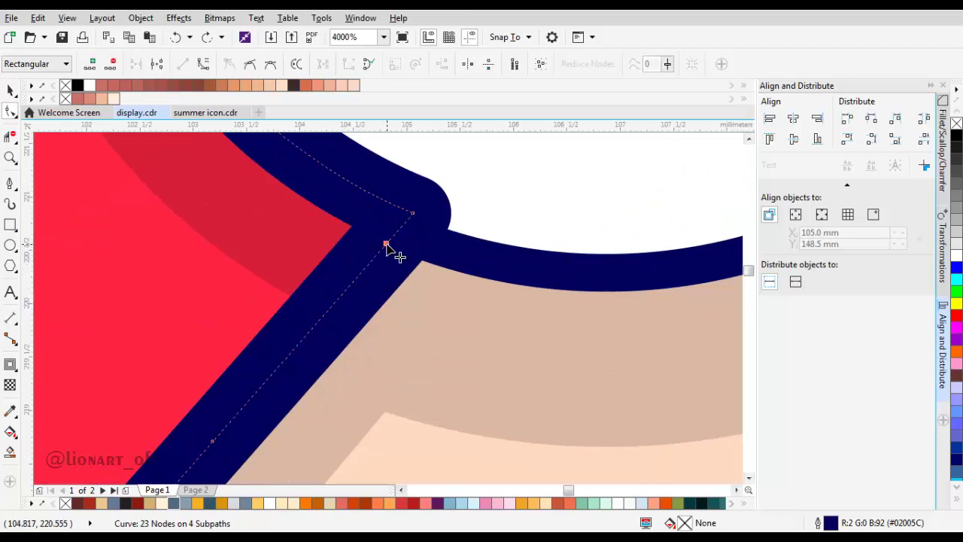
click(306, 336)
key(Delete)
- Add two nodes to the lower-right band's inner curved outline and delete the segment between them to leave a gap
scroll(304, 335, down, 2)
scroll(456, 294, up, 2)
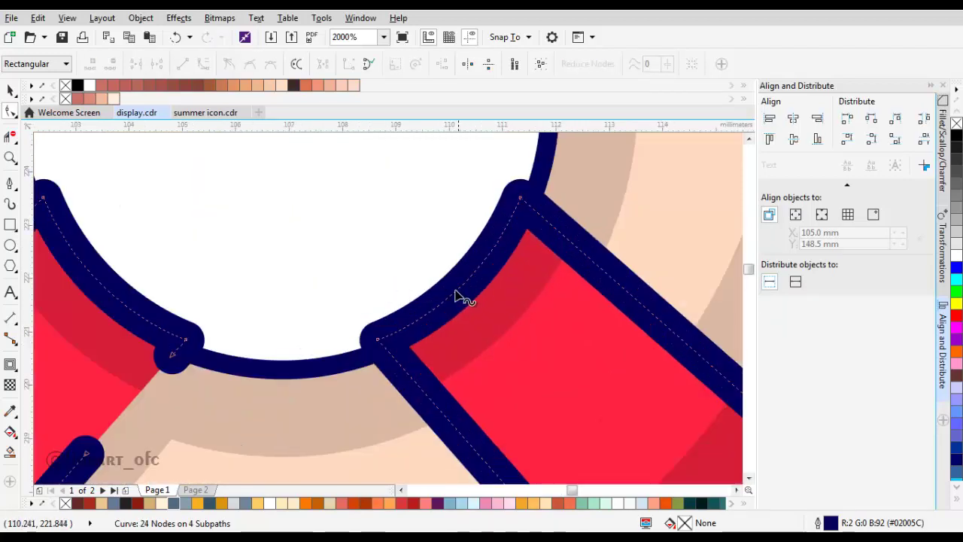
double_click(453, 296)
double_click(522, 225)
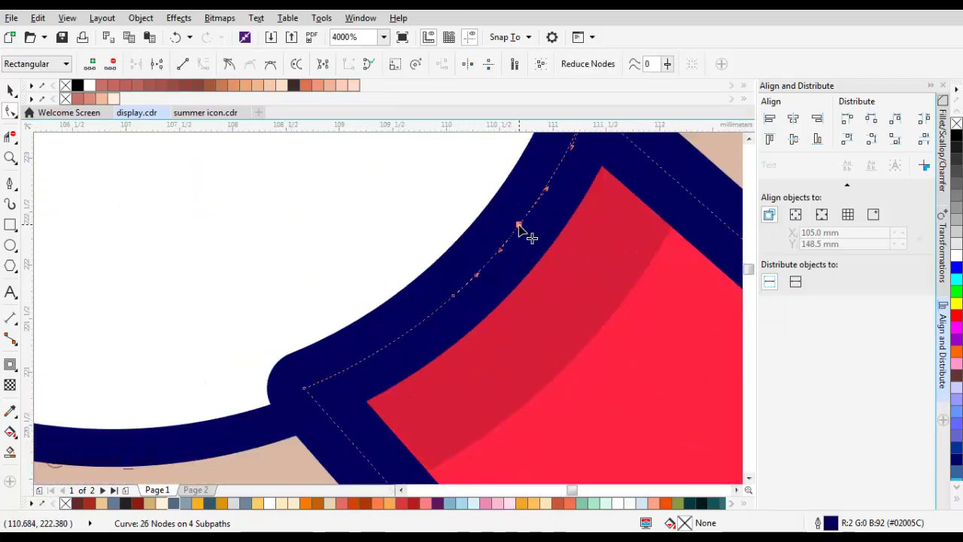
scroll(490, 263, down, 2)
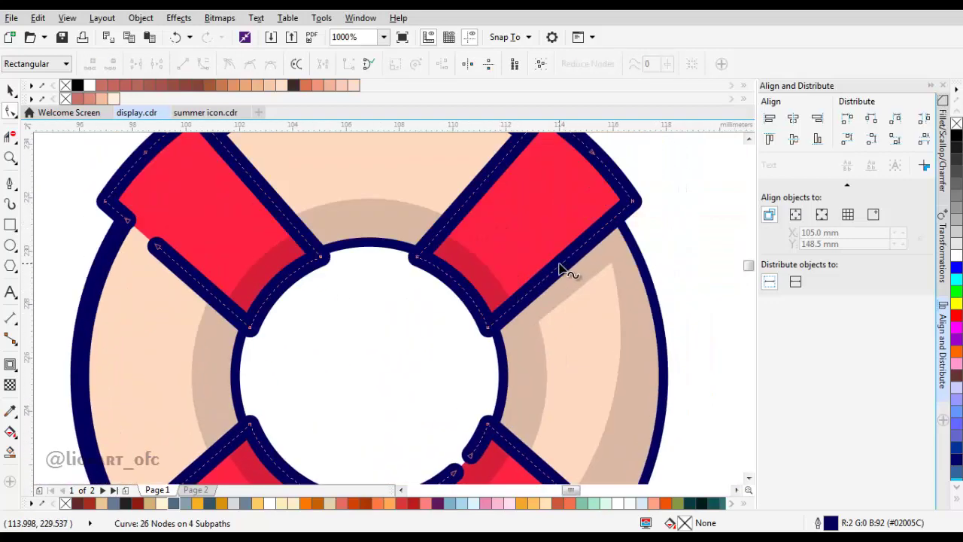
- Add nodes on the upper-right band's lower edge outline and delete the segments between them to leave a short dot between gaps
scroll(495, 258, down, 1)
scroll(543, 285, up, 2)
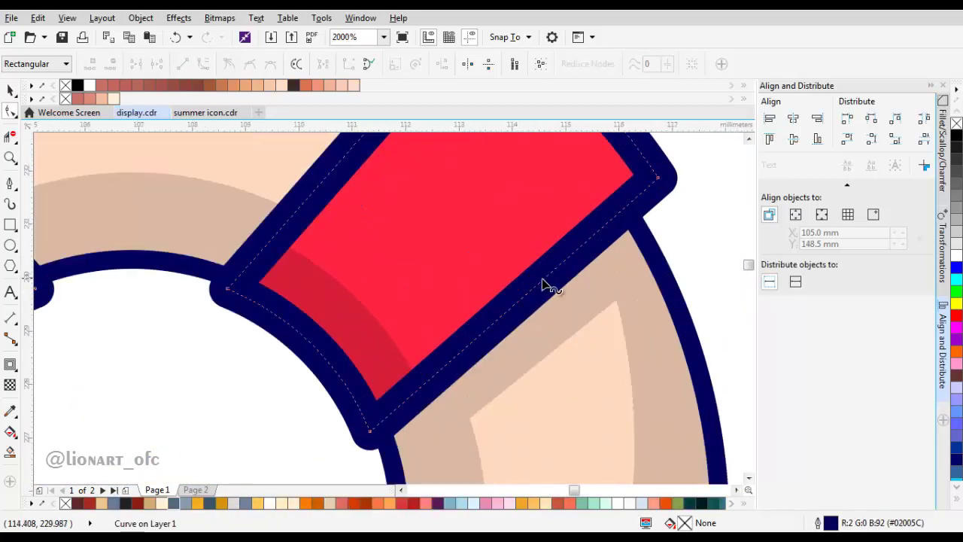
click(544, 285)
click(543, 283)
scroll(543, 283, up, 2)
click(541, 274)
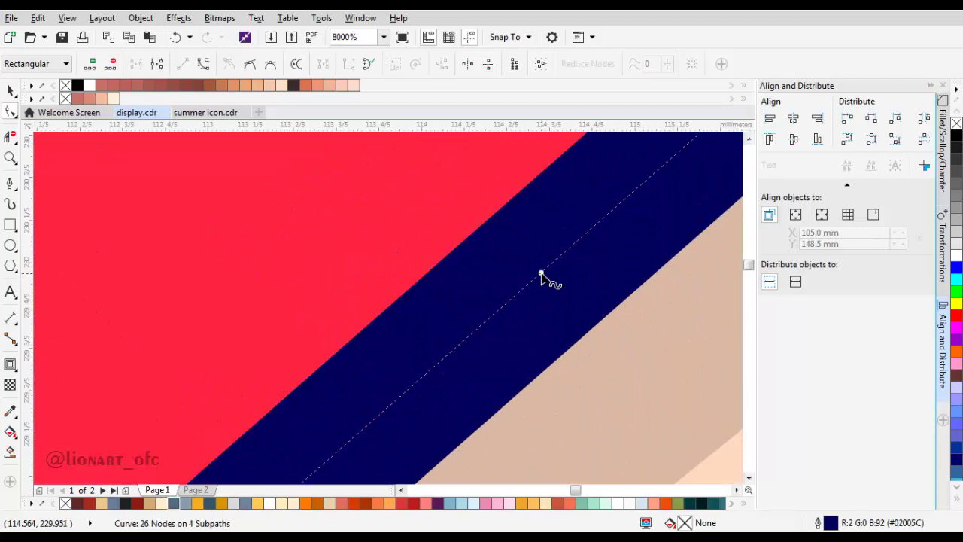
double_click(534, 278)
double_click(539, 274)
double_click(615, 210)
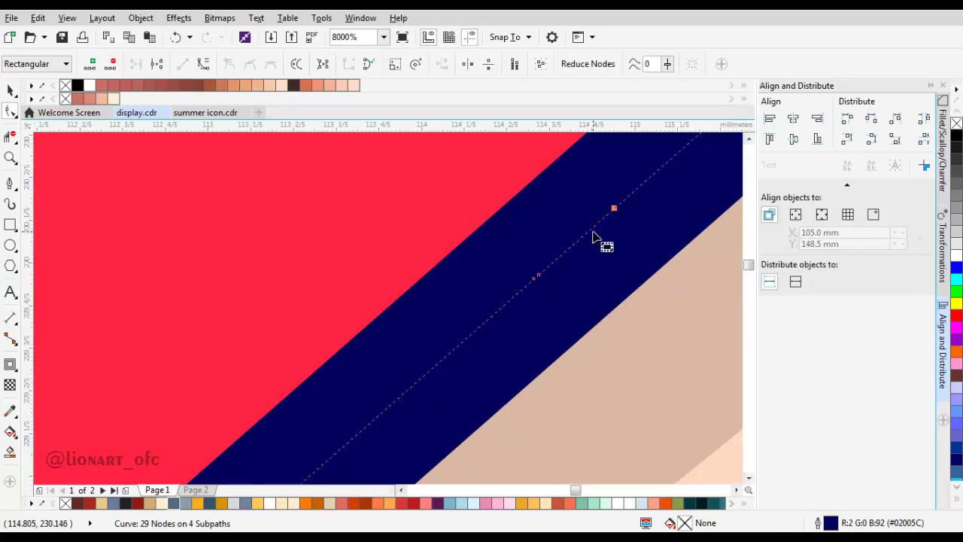
double_click(393, 402)
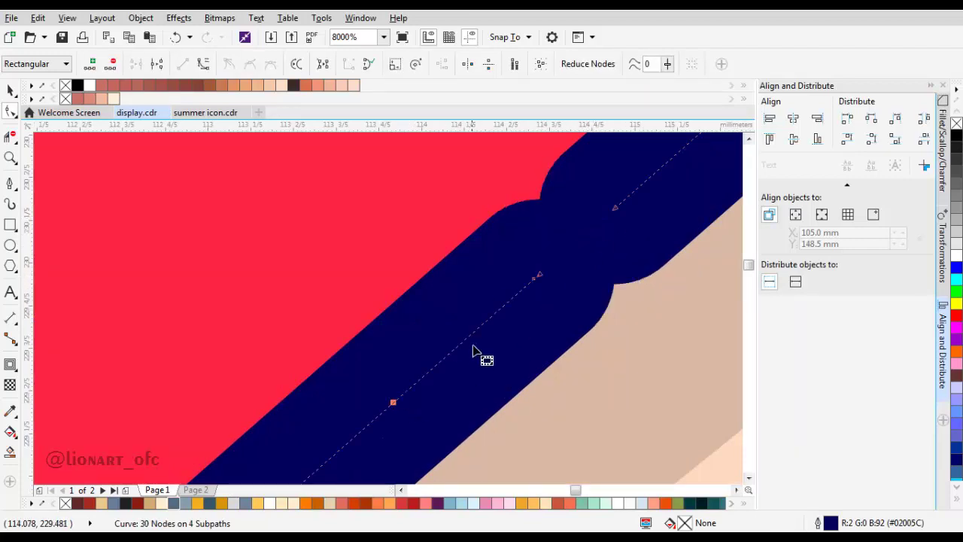
click(466, 339)
key(Delete)
- Widen the gap above the dot on the upper-right band by adding a node farther out and deleting the line's end node
scroll(472, 357, down, 2)
double_click(532, 299)
drag(492, 308, 512, 340)
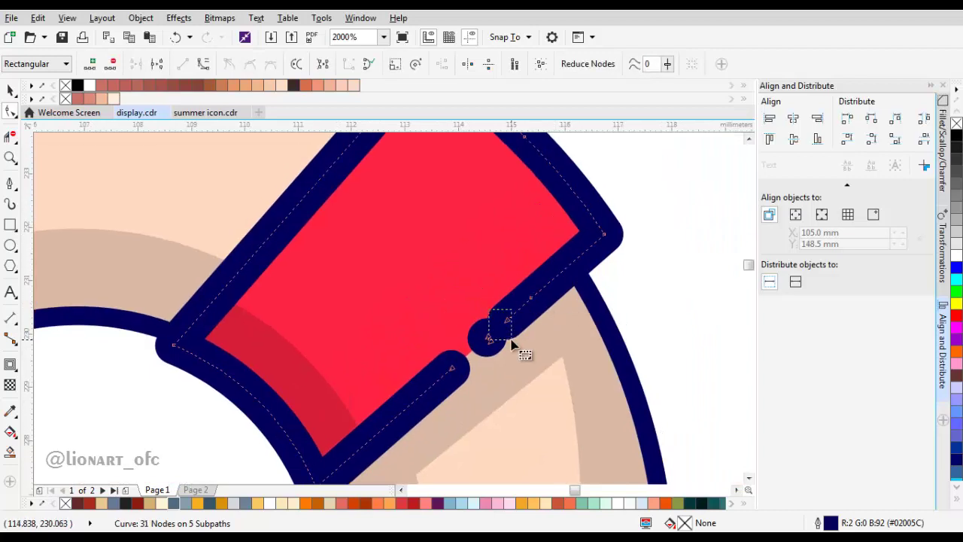
key(Delete)
scroll(522, 323, down, 1)
key(space)
scroll(587, 274, down, 2)
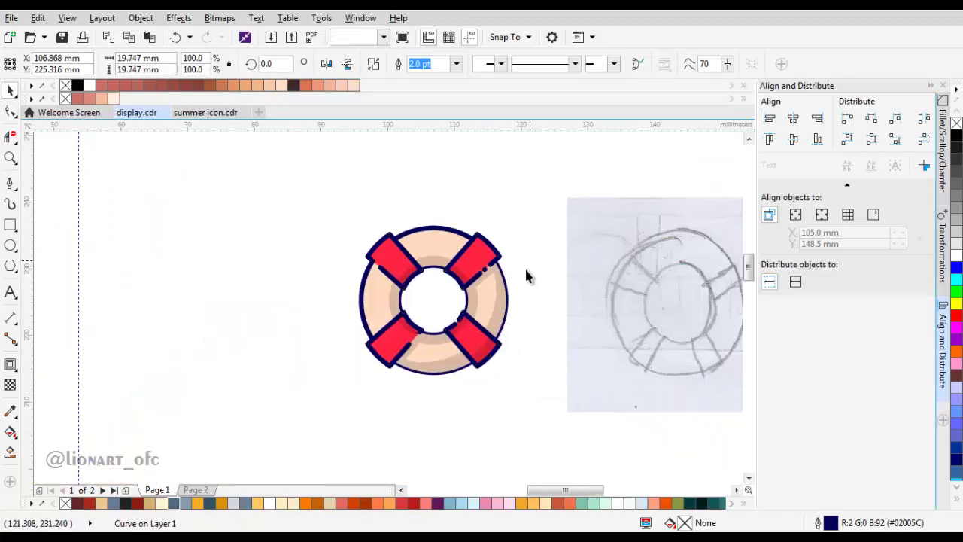
click(524, 268)
scroll(503, 315, up, 1)
scroll(444, 301, down, 2)
scroll(448, 297, up, 1)
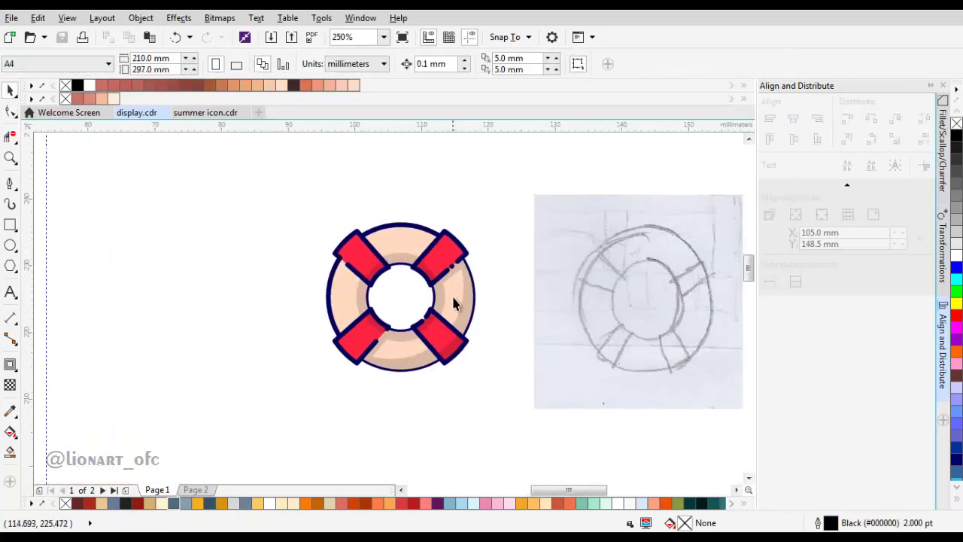
- Cut a gap in the upper-left band's lower-left edge outline, near its outer corner
scroll(350, 258, up, 3)
double_click(317, 287)
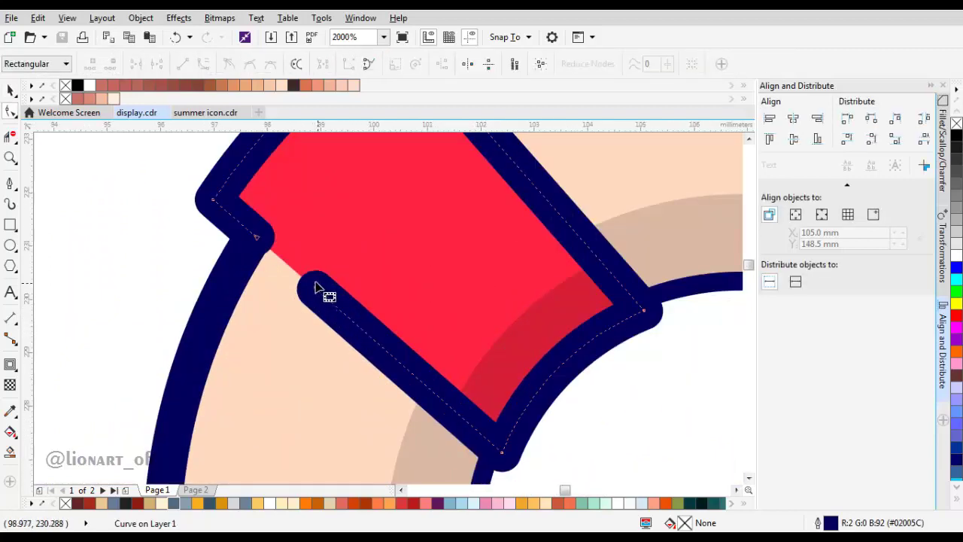
drag(318, 290, 326, 298)
scroll(331, 290, down, 1)
key(space)
scroll(455, 312, down, 5)
scroll(400, 228, up, 1)
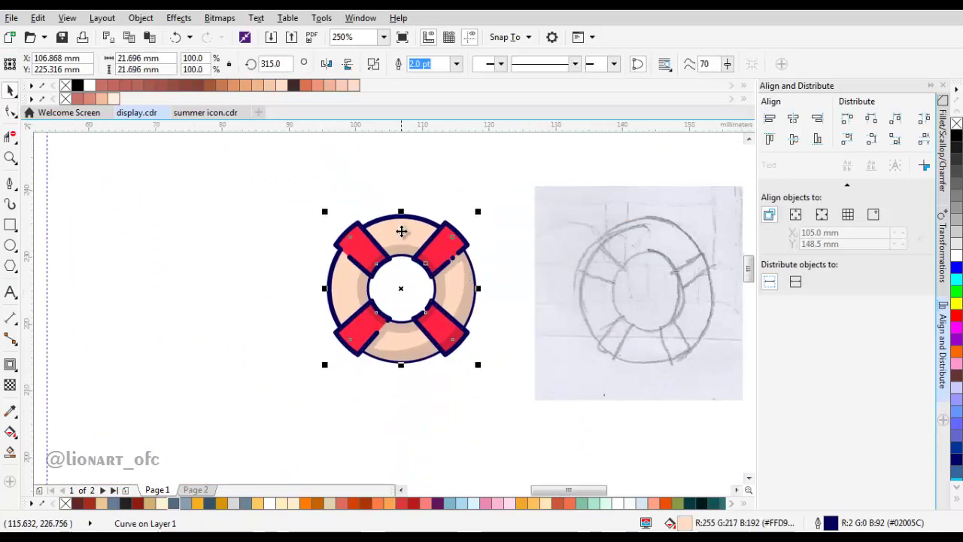
- Create a one-step inside contour from the peach ring
right_click(401, 226)
click(452, 292)
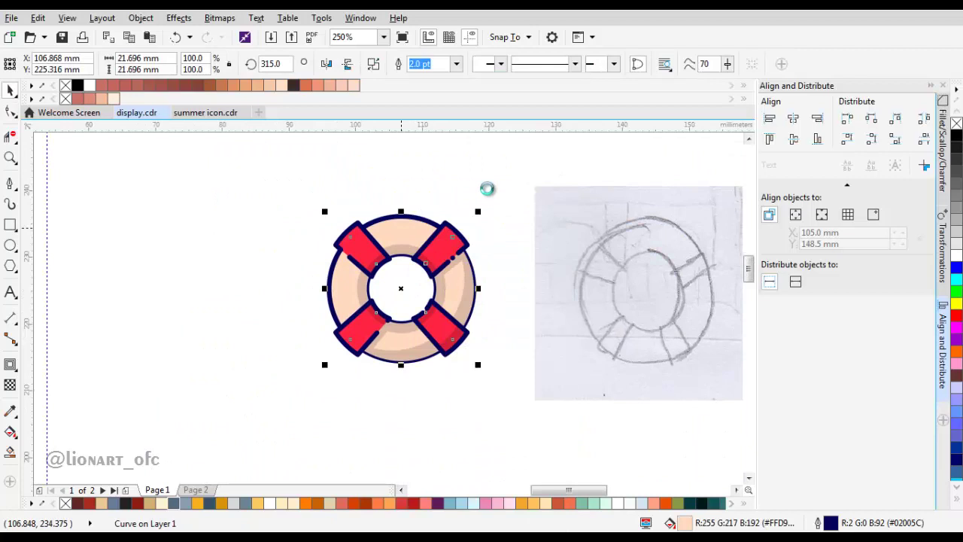
click(457, 66)
click(508, 126)
scroll(414, 248, up, 3)
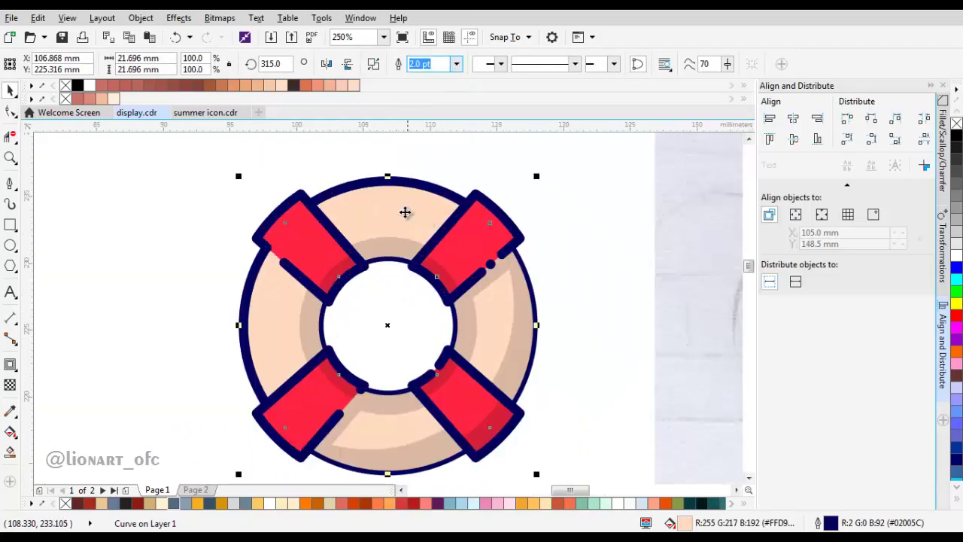
click(9, 365)
drag(388, 182, 397, 204)
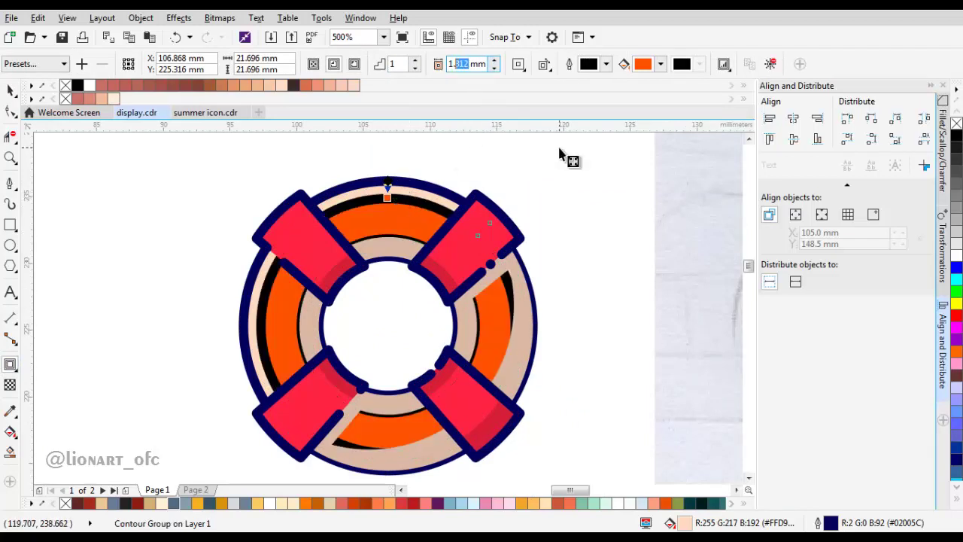
- Set the ring's contour offset to 1.3 mm
text(2)
key(Return)
key(space)
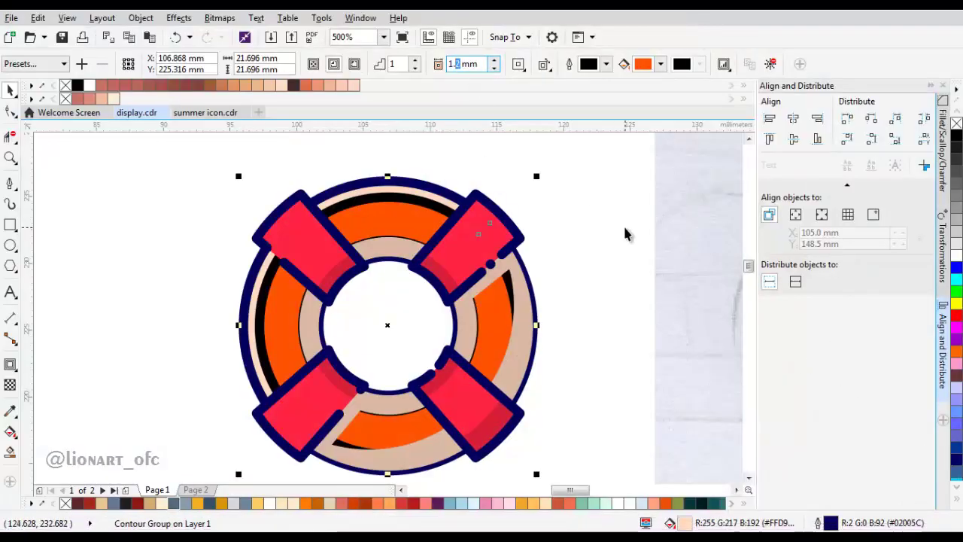
text(3)
key(Return)
key(space)
key(space)
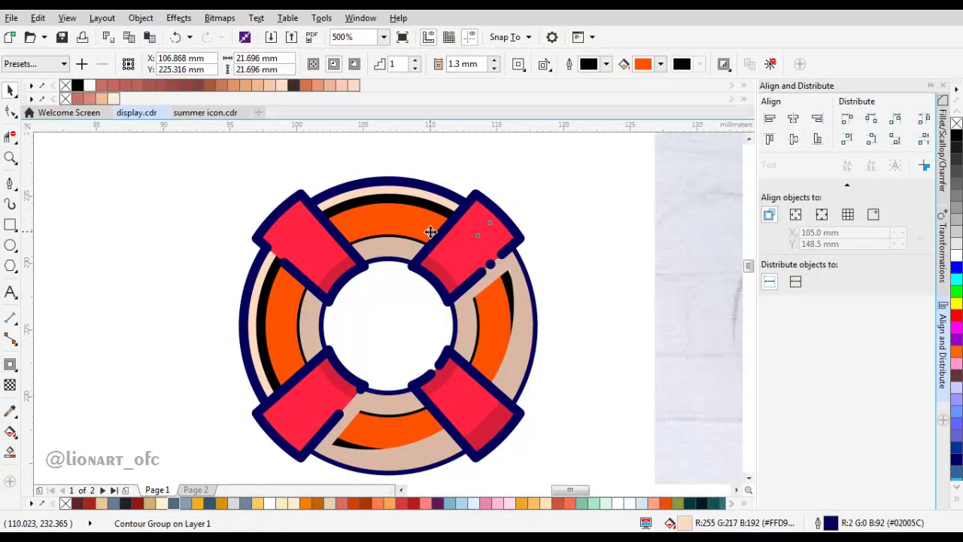
- Separate the contour from the peach ring and bring the orange contour ring in front of the bands
key(ctrl+k)
click(541, 197)
click(428, 204)
right_click(428, 204)
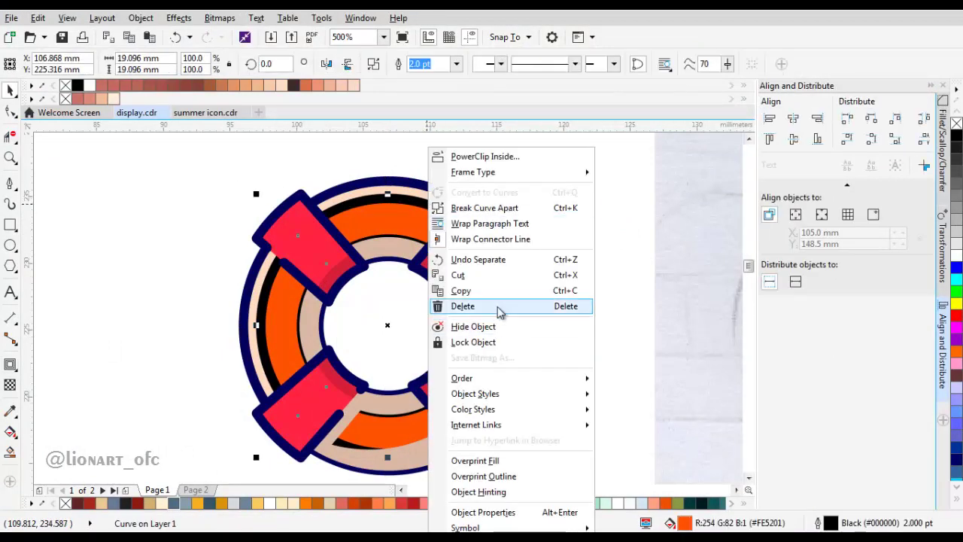
mouse_move(555, 379)
click(641, 379)
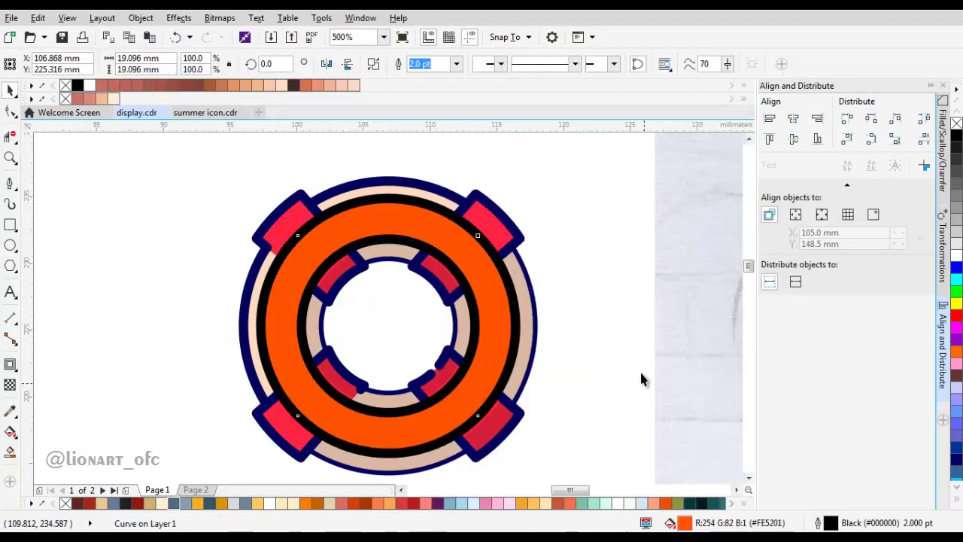
- Break the orange contour ring apart into its two circles, delete the inner circle, and select the outer one
click(374, 64)
click(592, 192)
click(441, 301)
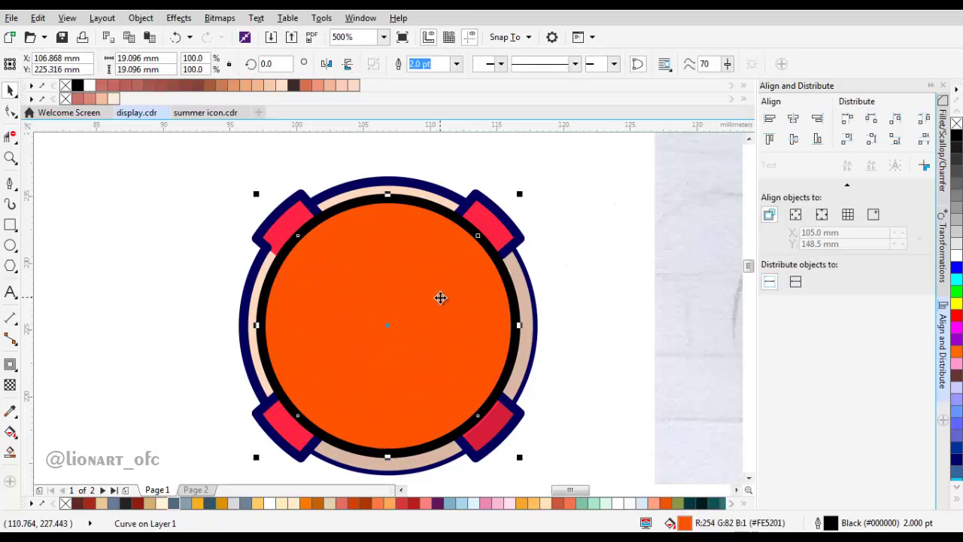
key(ctrl+Page_Down)
click(441, 297)
key(Delete)
click(411, 216)
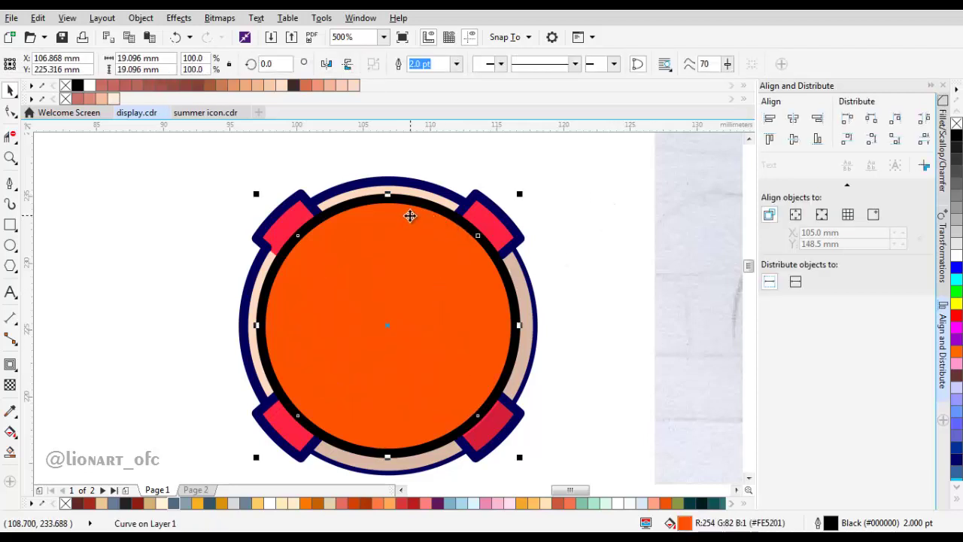
- Add nodes along the orange circle's upper-left edge and delete the segments between them, leaving a short dot between gaps
key(F10)
double_click(268, 283)
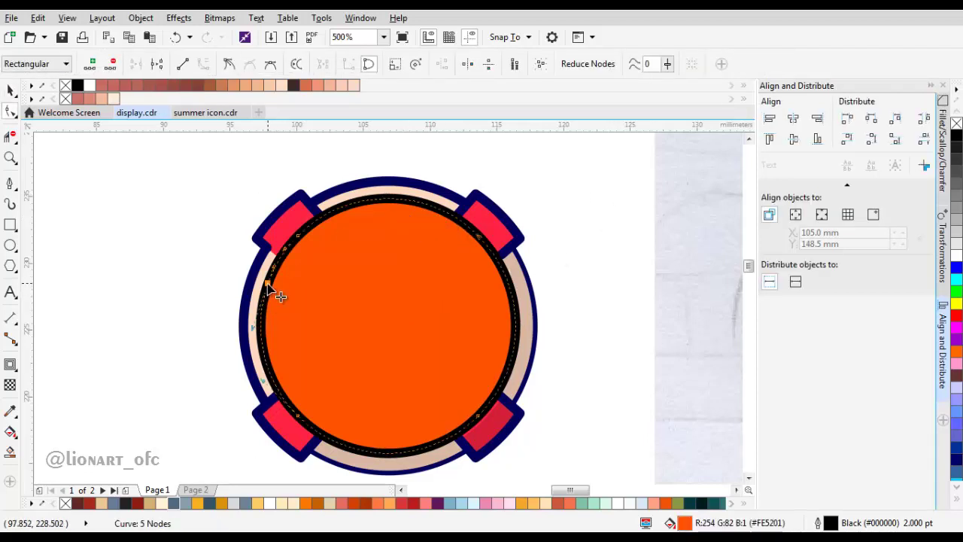
scroll(267, 290, up, 2)
double_click(264, 270)
double_click(253, 322)
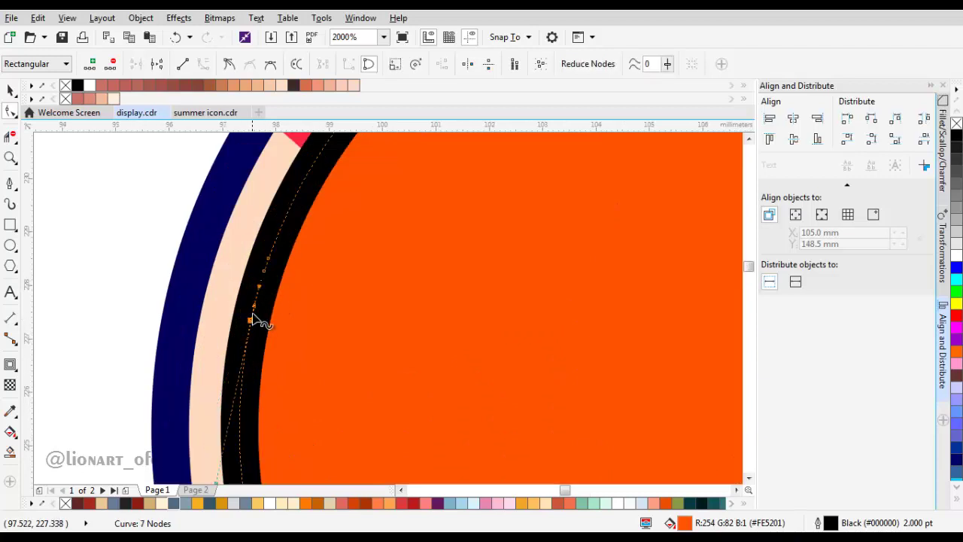
scroll(264, 308, down, 2)
click(275, 270)
key(Delete)
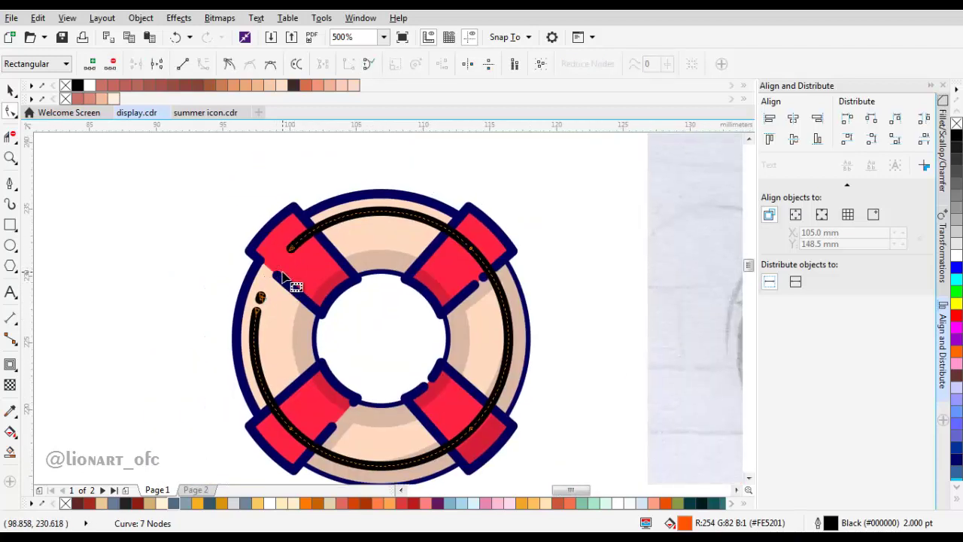
- Trim the remaining black circle line to a short arc below the dot, between the two left bands
scroll(267, 348, up, 1)
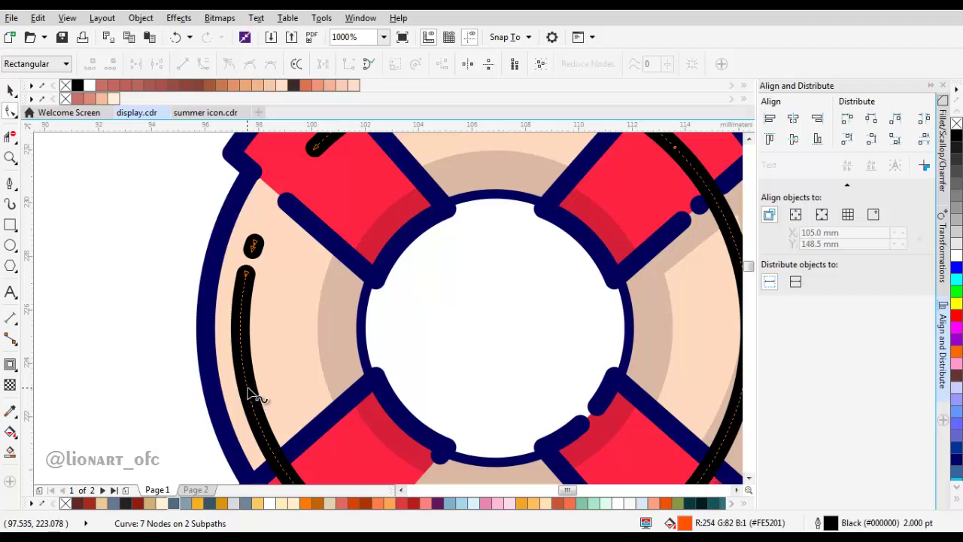
scroll(256, 395, down, 4)
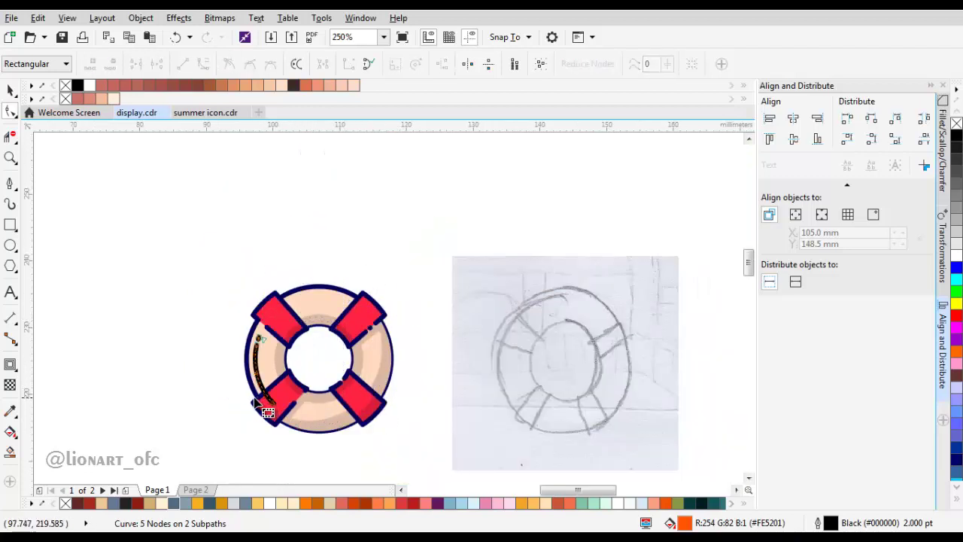
scroll(267, 410, up, 2)
key(space)
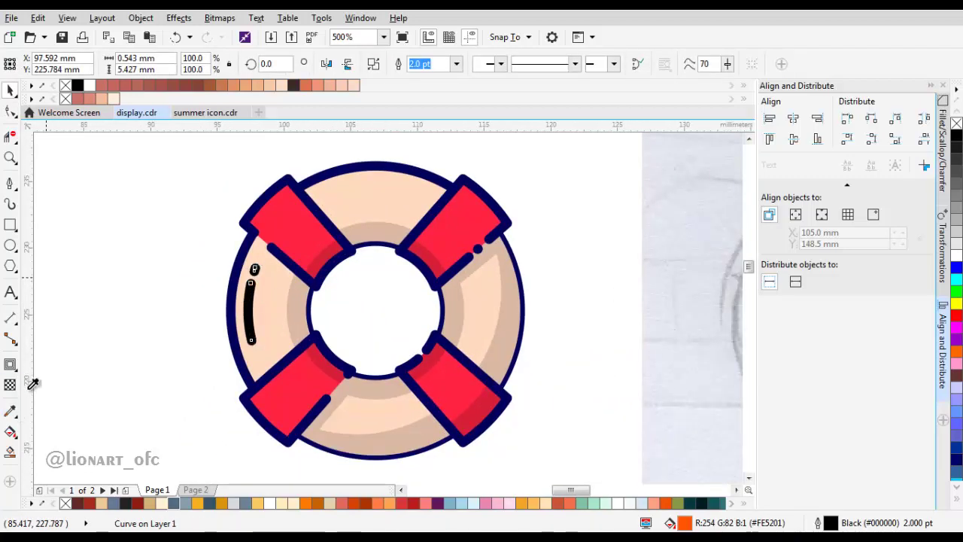
- Recolour the dot and arc on the ring's left side white as a highlight
click(9, 411)
click(149, 335)
click(250, 301)
key(space)
click(209, 300)
scroll(205, 297, down, 2)
scroll(196, 307, up, 2)
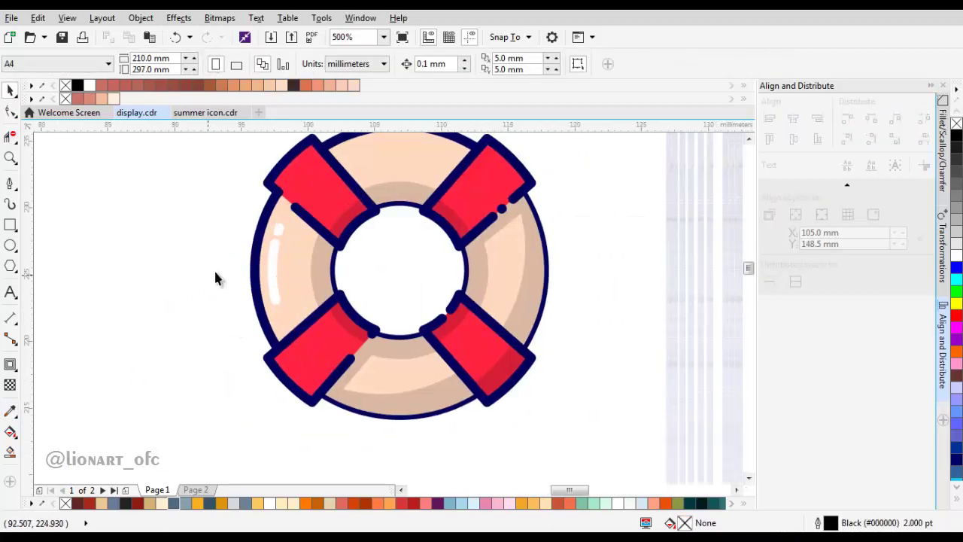
- Duplicate the peach ring above the shading but beneath the bands, and remove the copy's fill, keeping its navy outline
drag(377, 254, 313, 300)
click(375, 186)
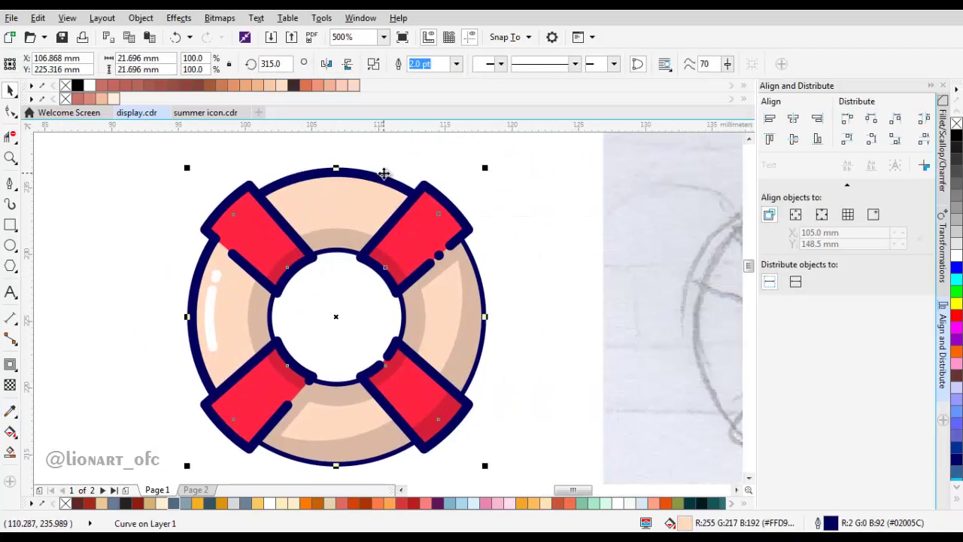
right_click(367, 175)
click(414, 290)
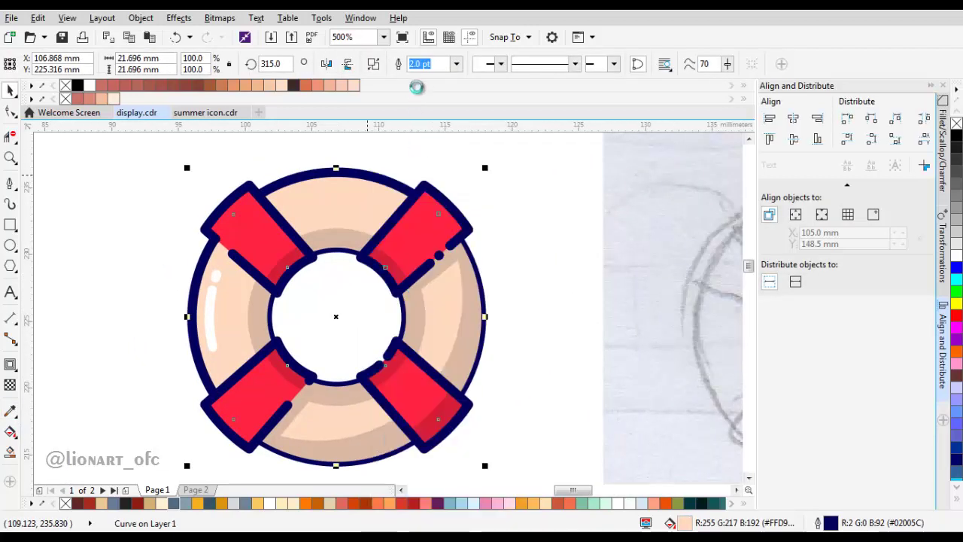
click(456, 64)
click(456, 79)
right_click(522, 169)
click(570, 263)
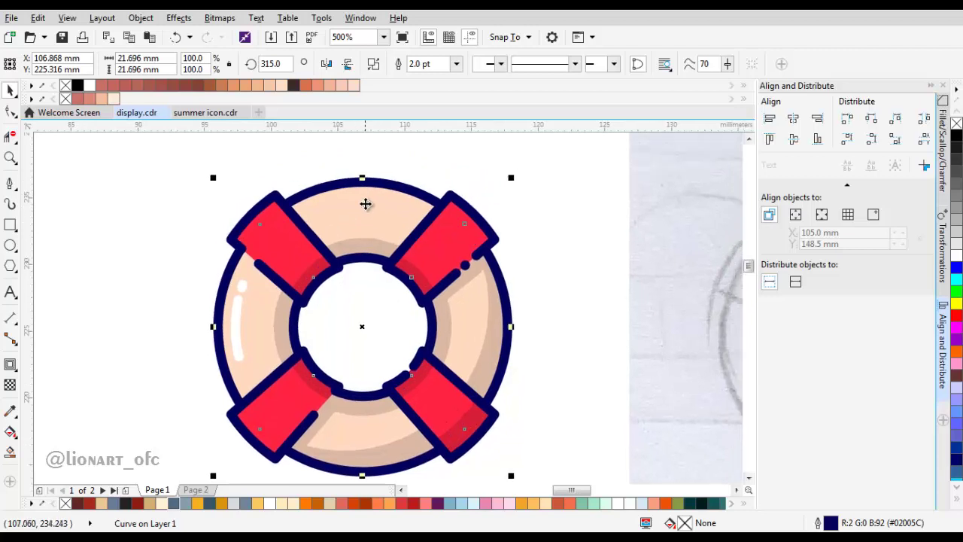
click(277, 147)
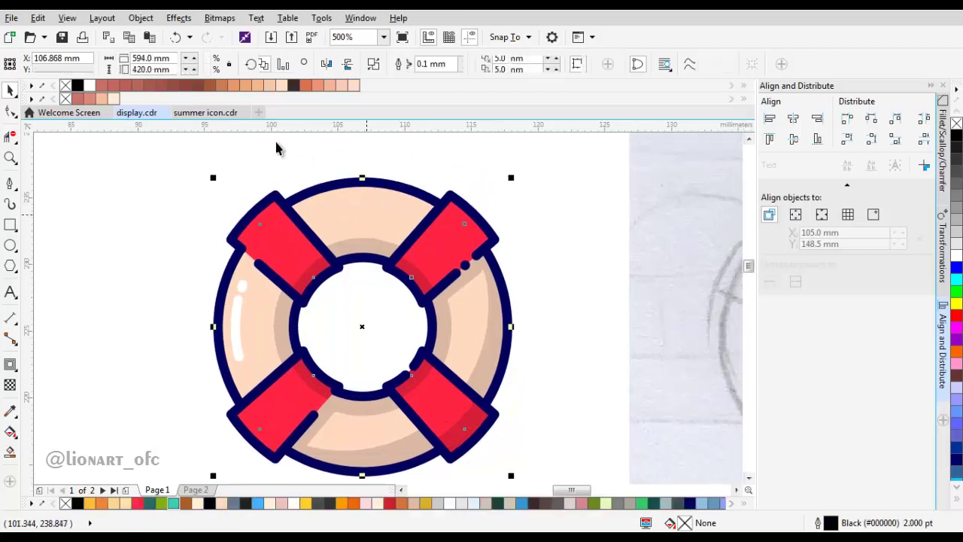
- Cut two gaps in the outer ring outline just past the upper-left band, leaving a short dash between them
click(325, 187)
key(F10)
scroll(323, 188, up, 1)
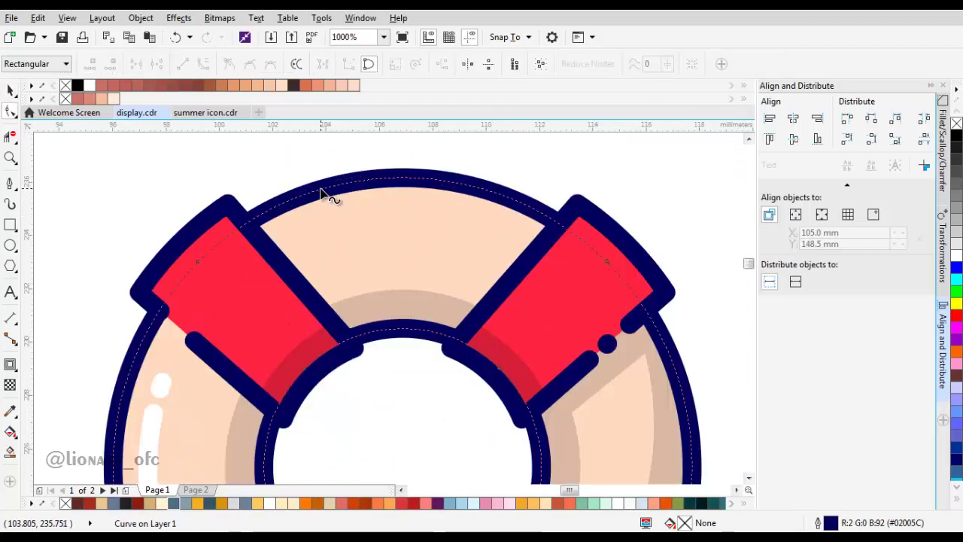
click(324, 194)
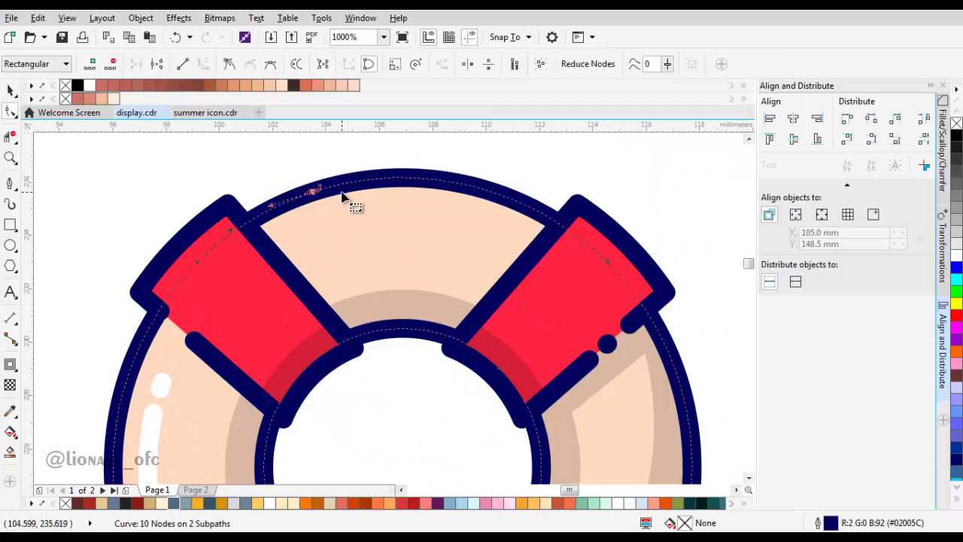
scroll(339, 191, up, 2)
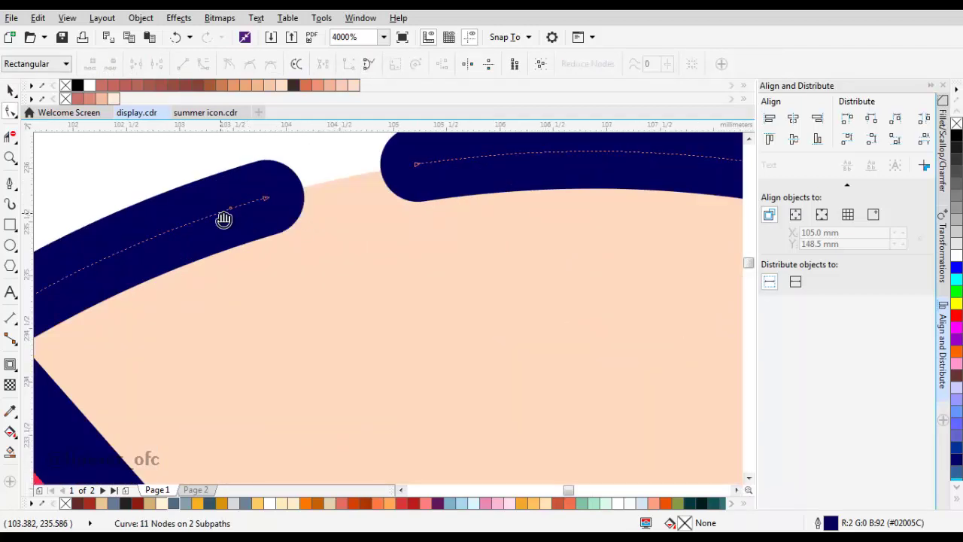
double_click(355, 237)
click(399, 222)
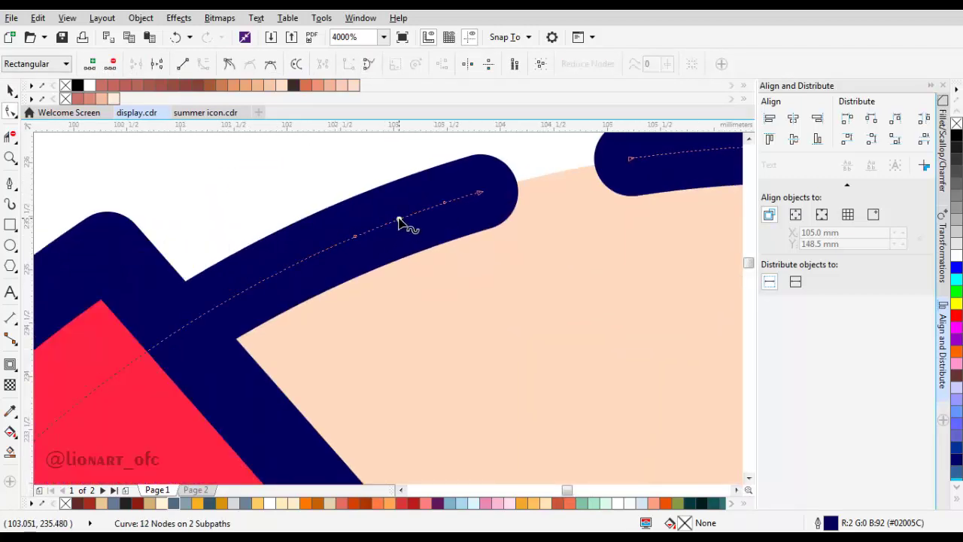
key(Delete)
- Cut a gap in the ring's outer outline on the right side, just above the lower-right band
scroll(399, 224, down, 3)
scroll(550, 335, up, 1)
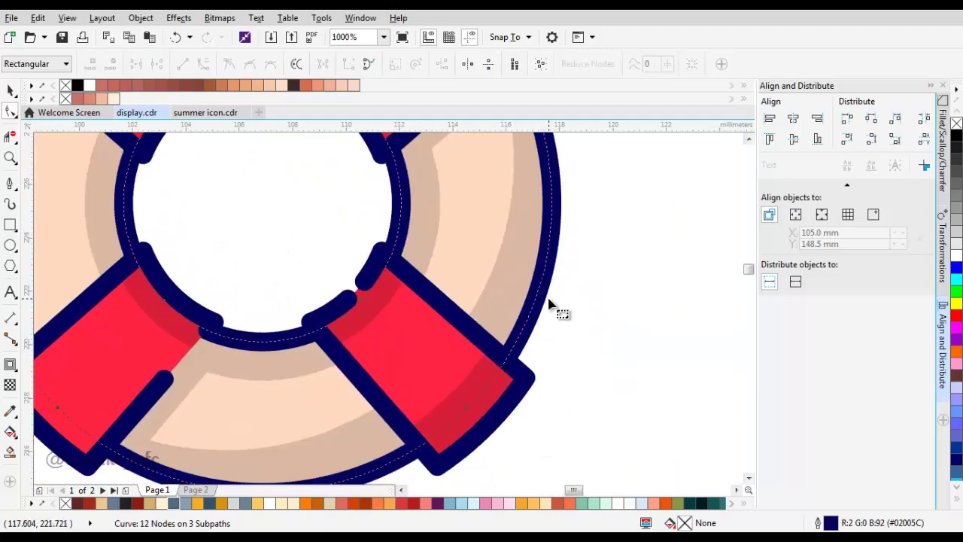
scroll(551, 316, down, 2)
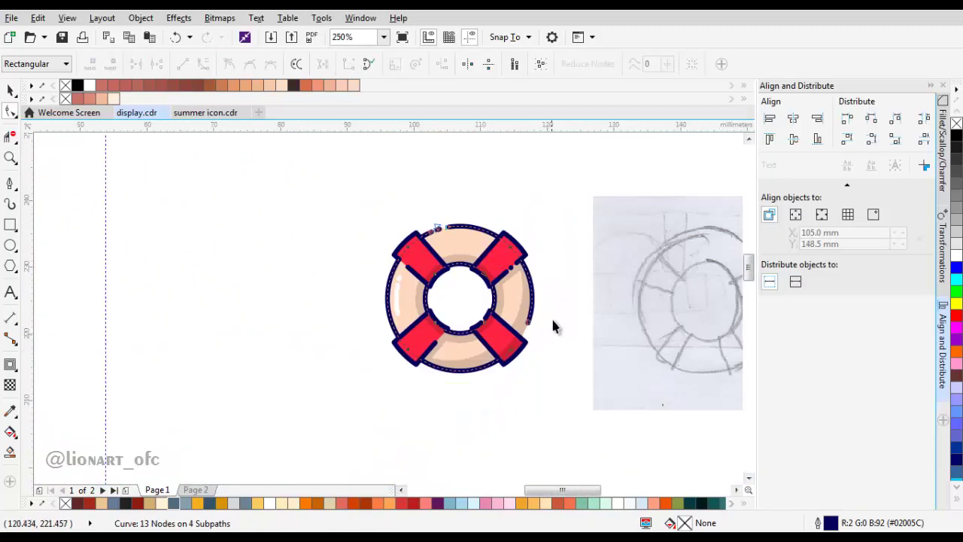
key(Escape)
- Shorten the dash at the ring's upper left to a dot by adding a node and deleting its end node
click(425, 305)
scroll(392, 324, up, 5)
click(526, 293)
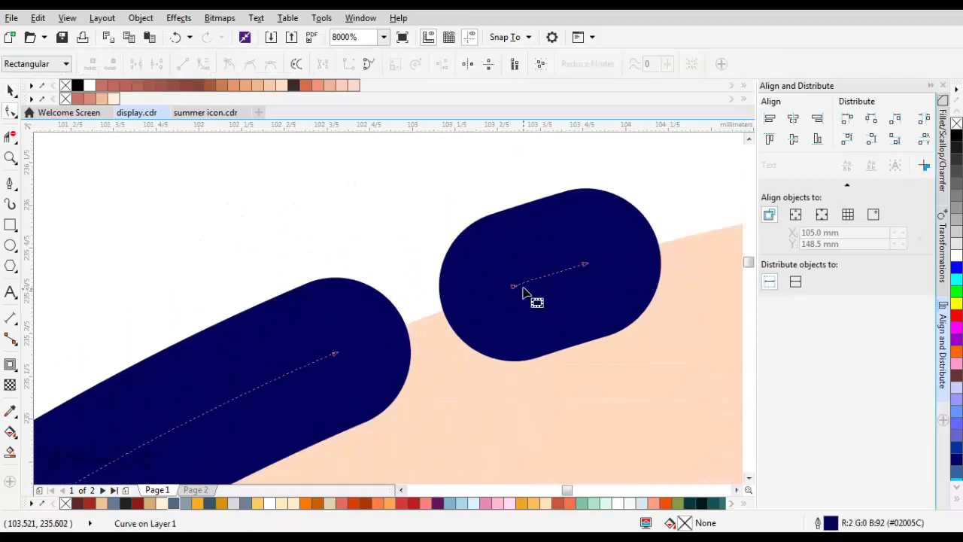
double_click(547, 277)
click(513, 286)
key(Delete)
scroll(447, 281, down, 6)
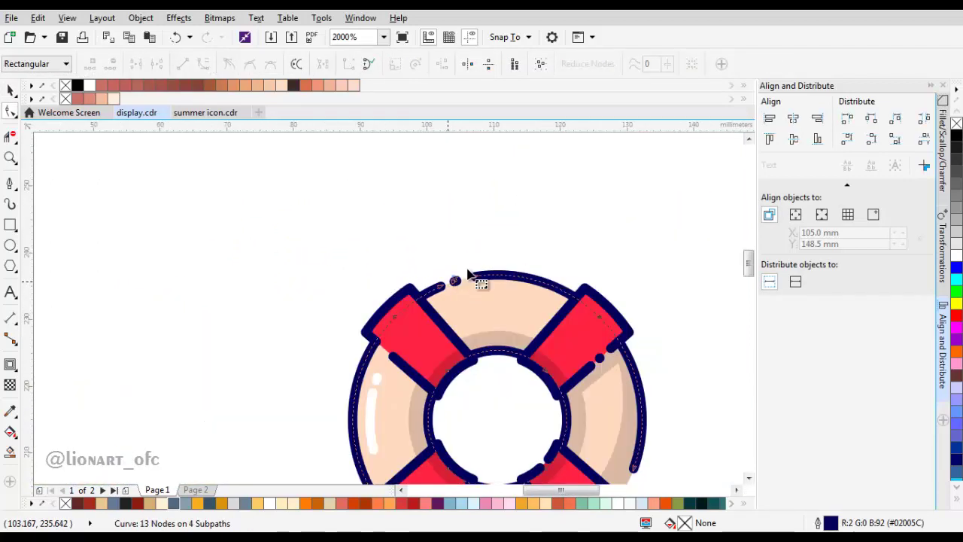
key(space)
key(Escape)
scroll(503, 270, up, 1)
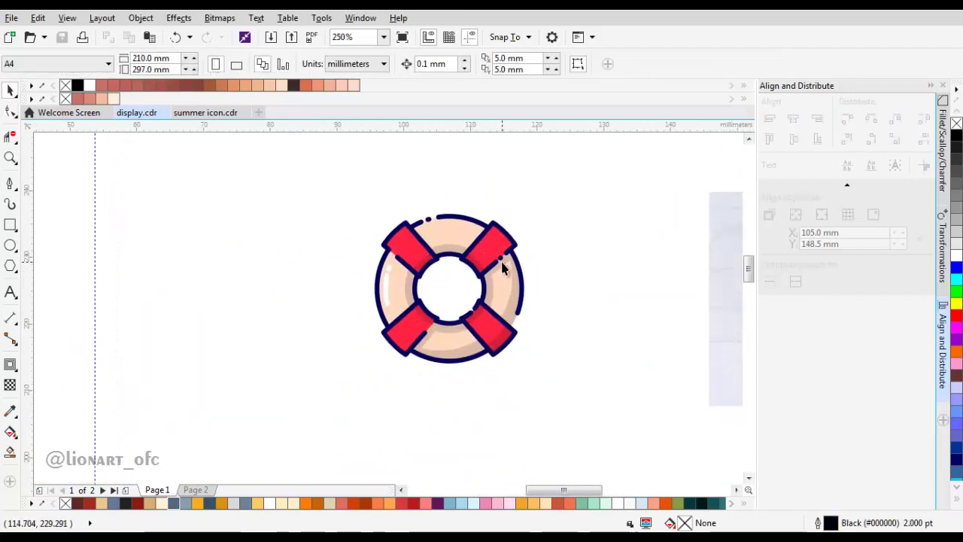